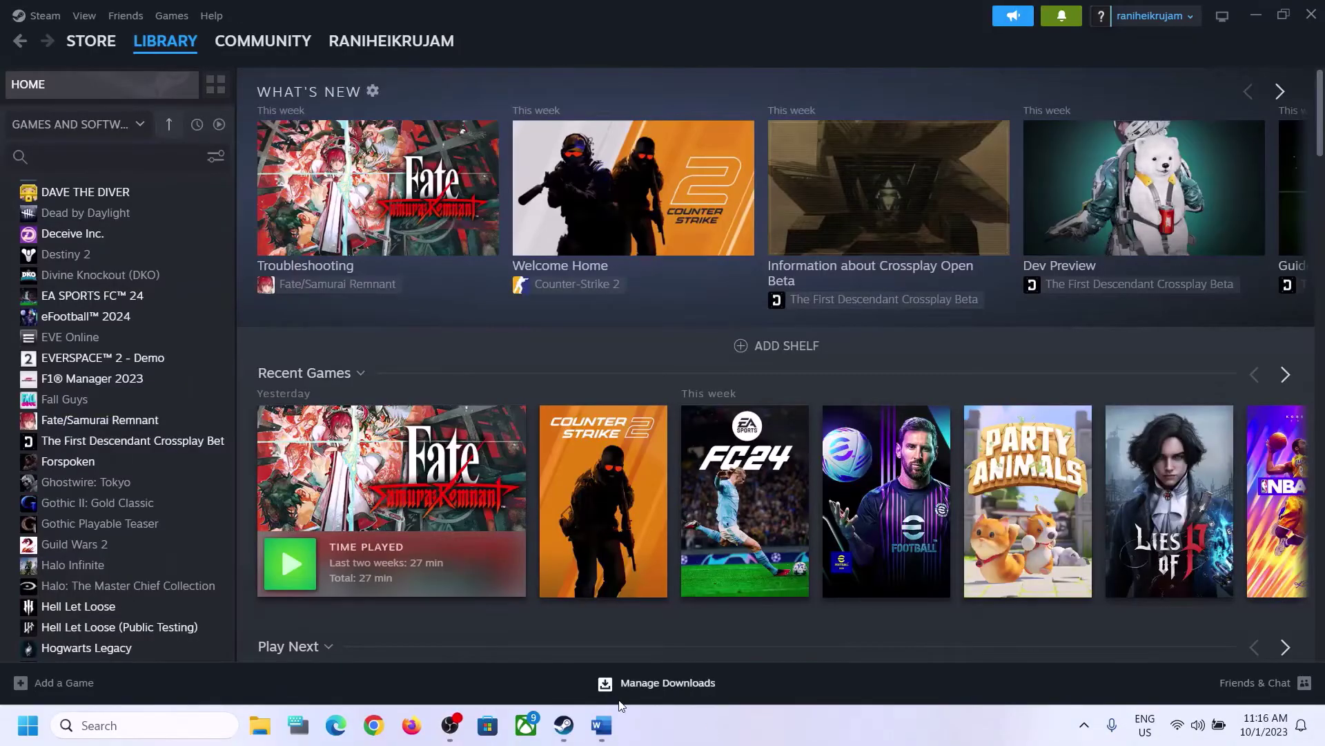
# Switch to the Word notes, highlight Step 1's Windows + G instruction, and minimize the document.
pyautogui.click(601, 725)
pyautogui.click(393, 330)
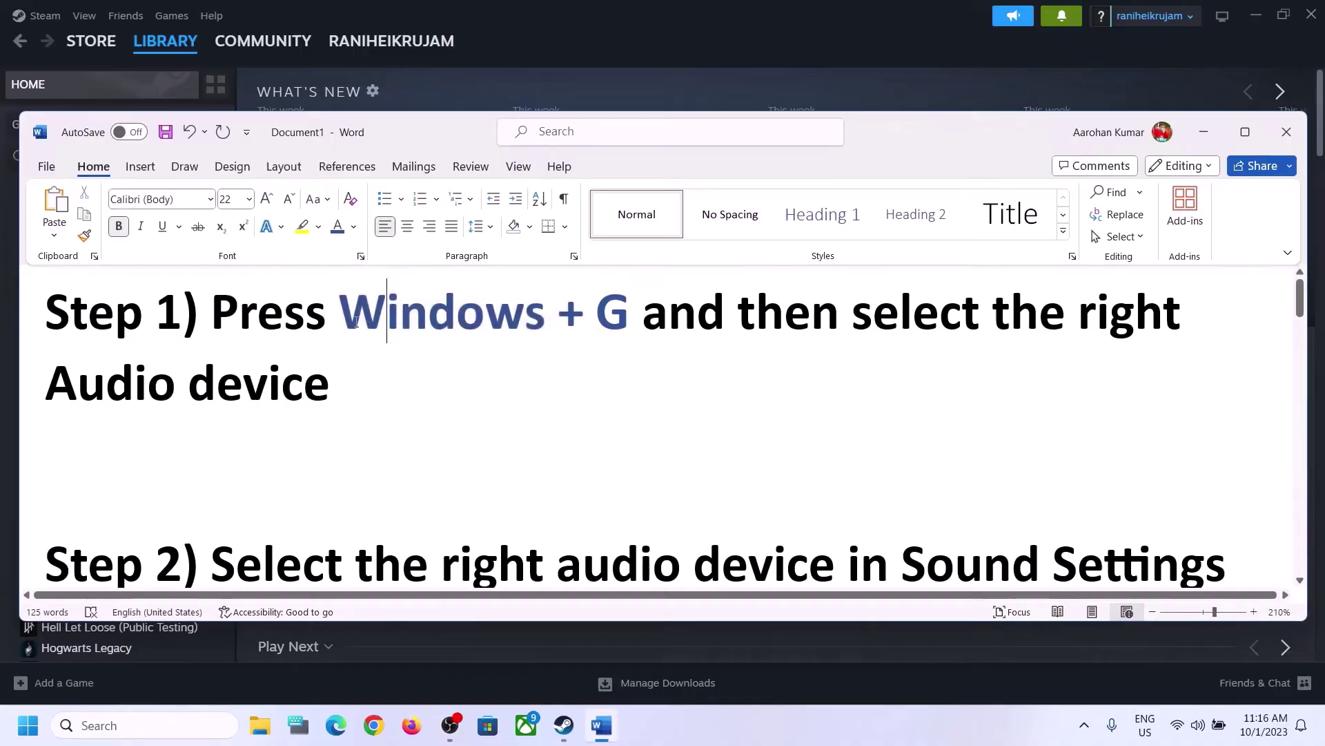
pyautogui.moveTo(339, 314); pyautogui.dragTo(852, 314)
pyautogui.click(1206, 132)
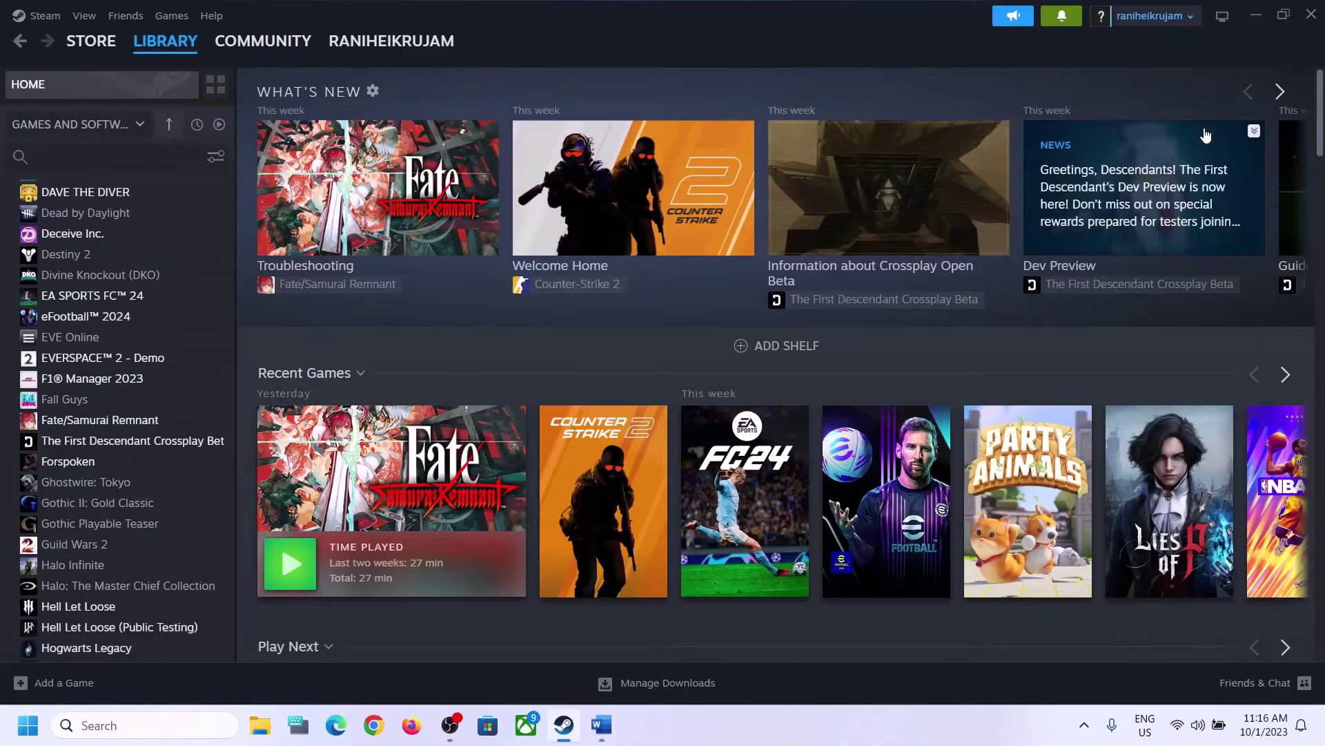
# Open Xbox Game Bar, select Speakers (Realtek(R) Audio) as the Windows default output, and check the app volume levels.
pyautogui.press('super+g')
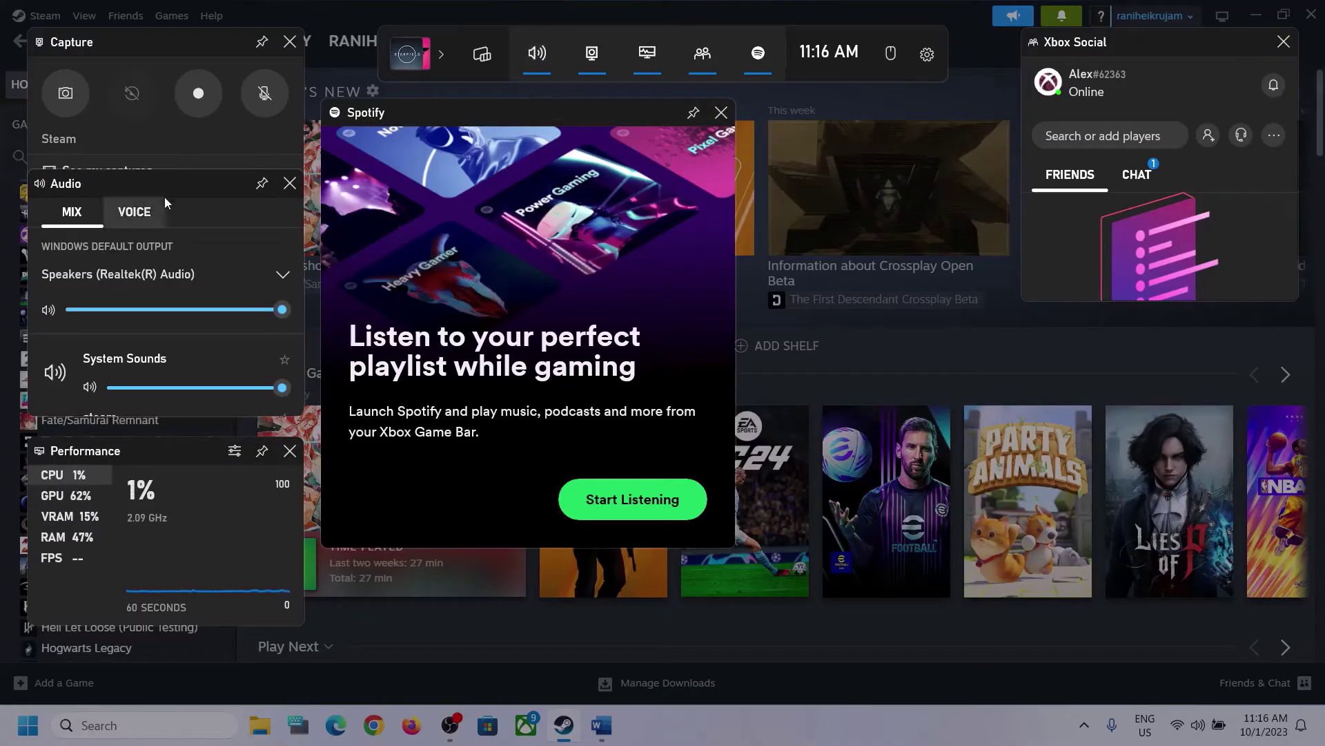
pyautogui.click(281, 276)
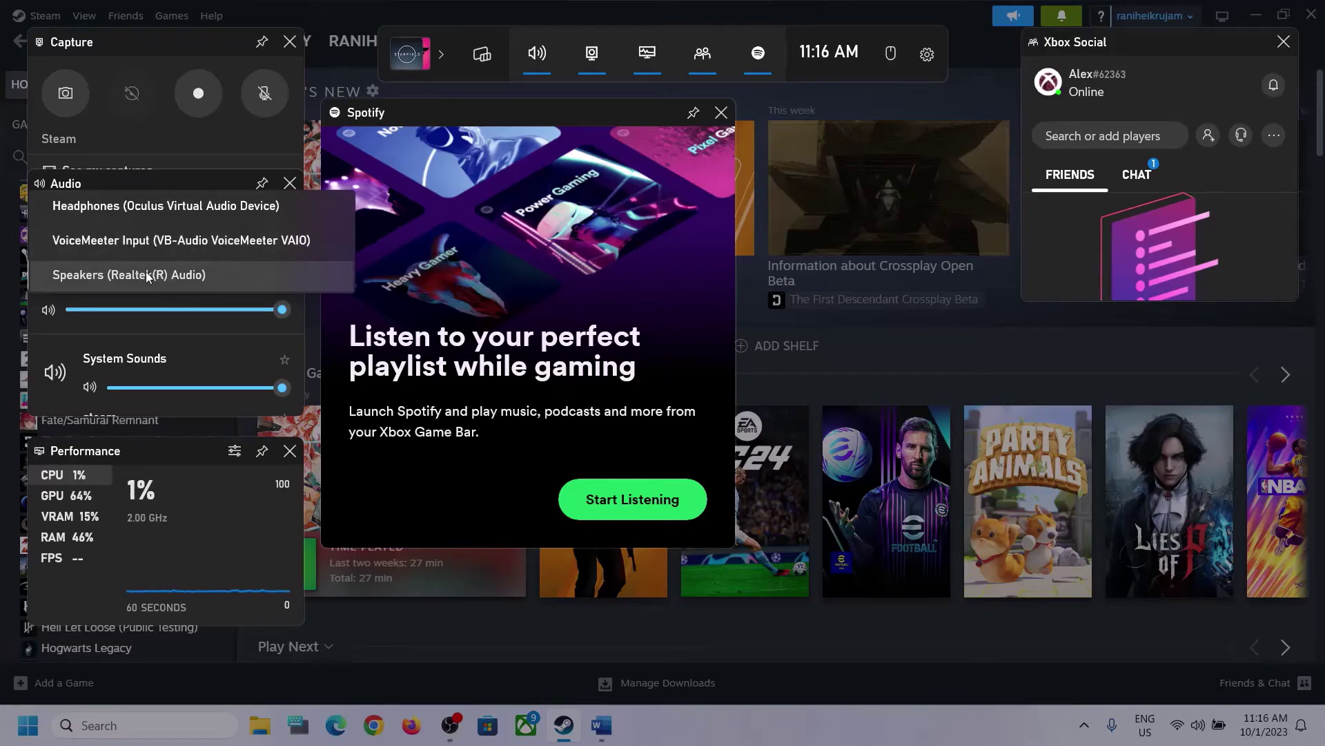
pyautogui.click(192, 274)
pyautogui.scroll(-2, 200, 332)
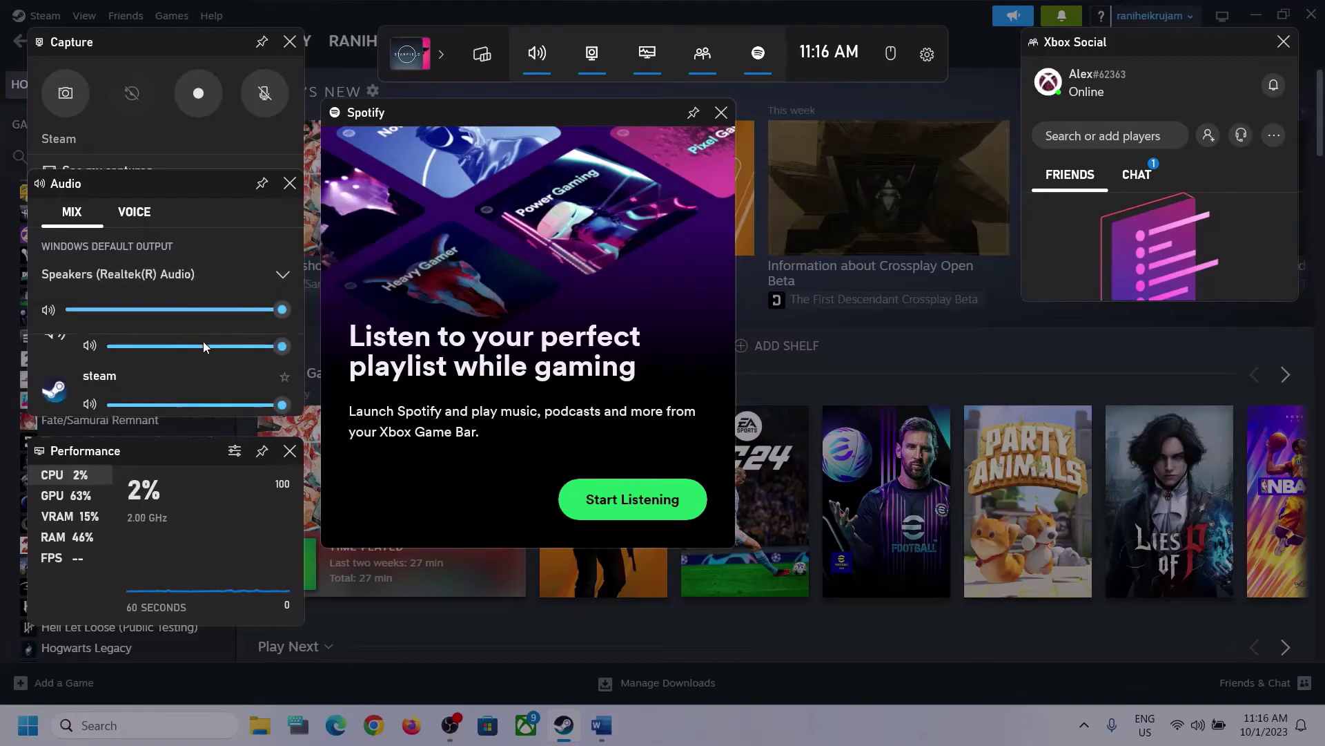
pyautogui.scroll(2, 141, 370)
pyautogui.scroll(-2, 159, 370)
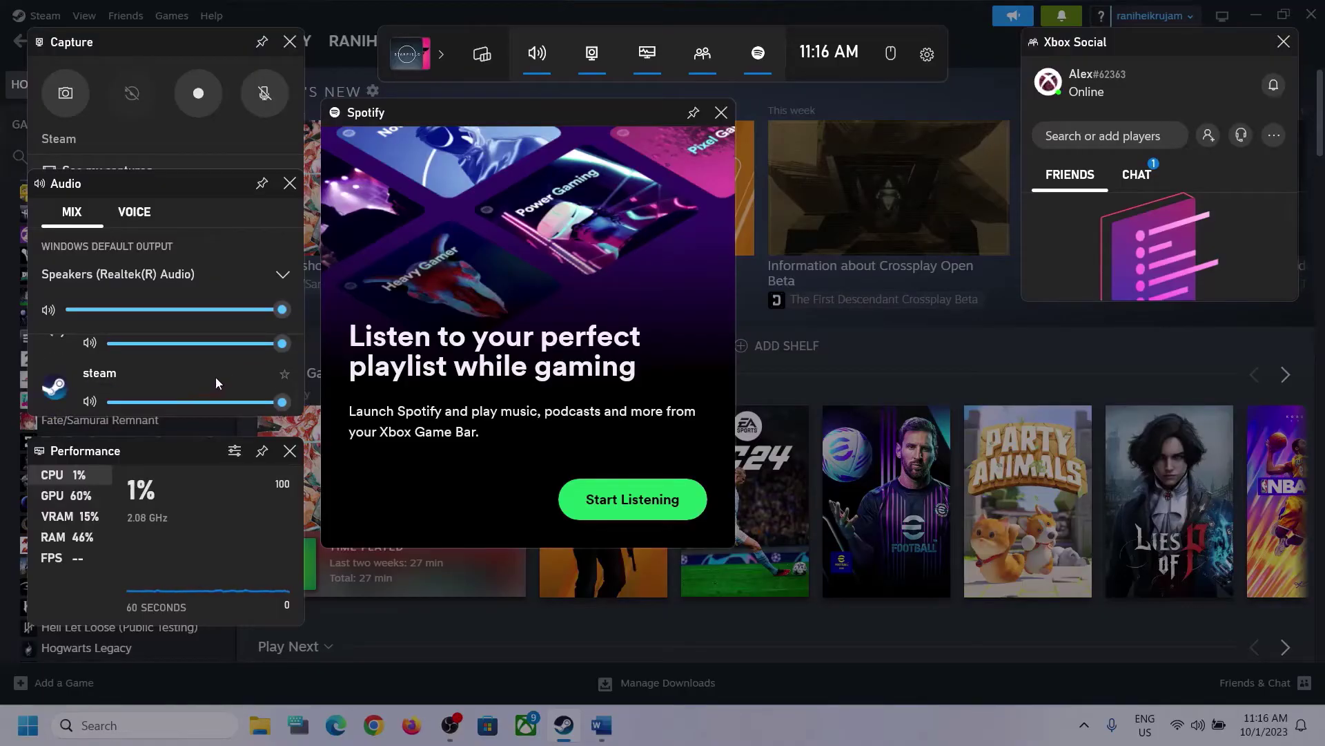
pyautogui.scroll(2, 218, 375)
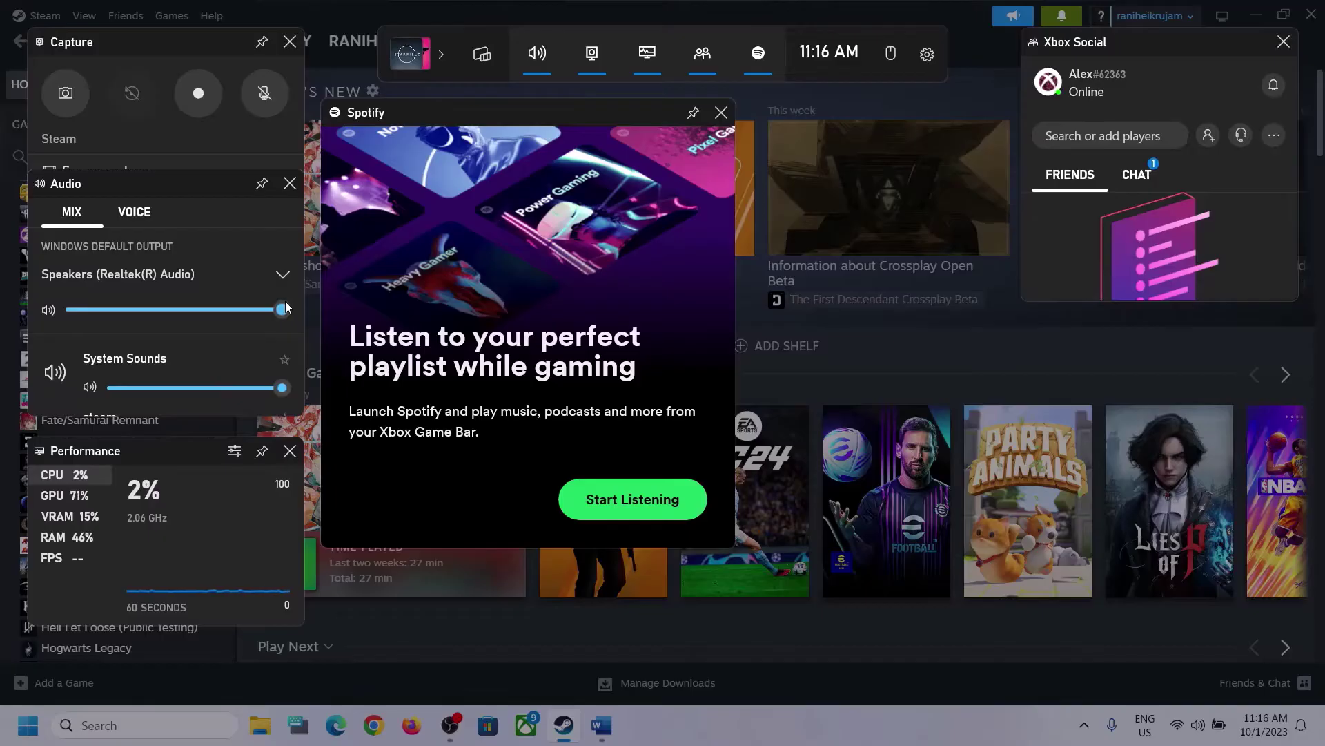
# Check the available Windows default input devices in Game Bar's voice audio settings, keeping the current selection.
pyautogui.click(131, 217)
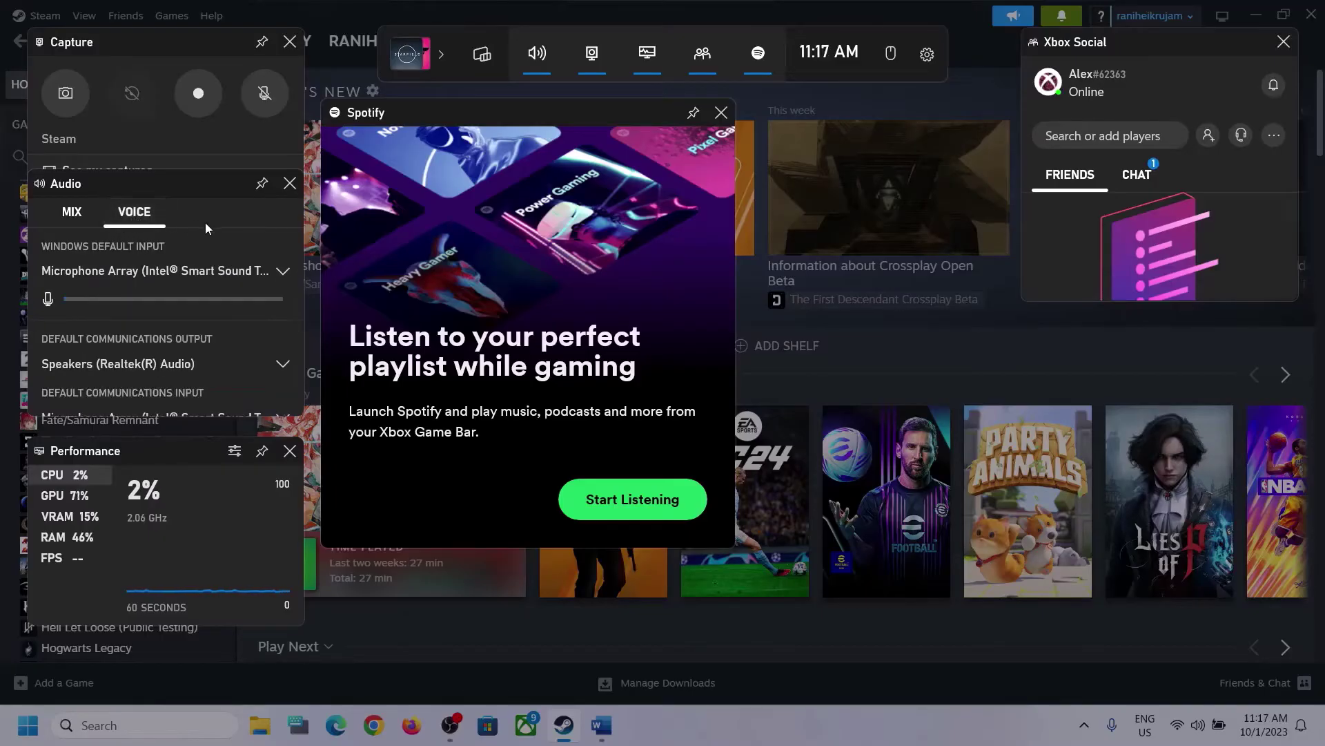
pyautogui.click(279, 270)
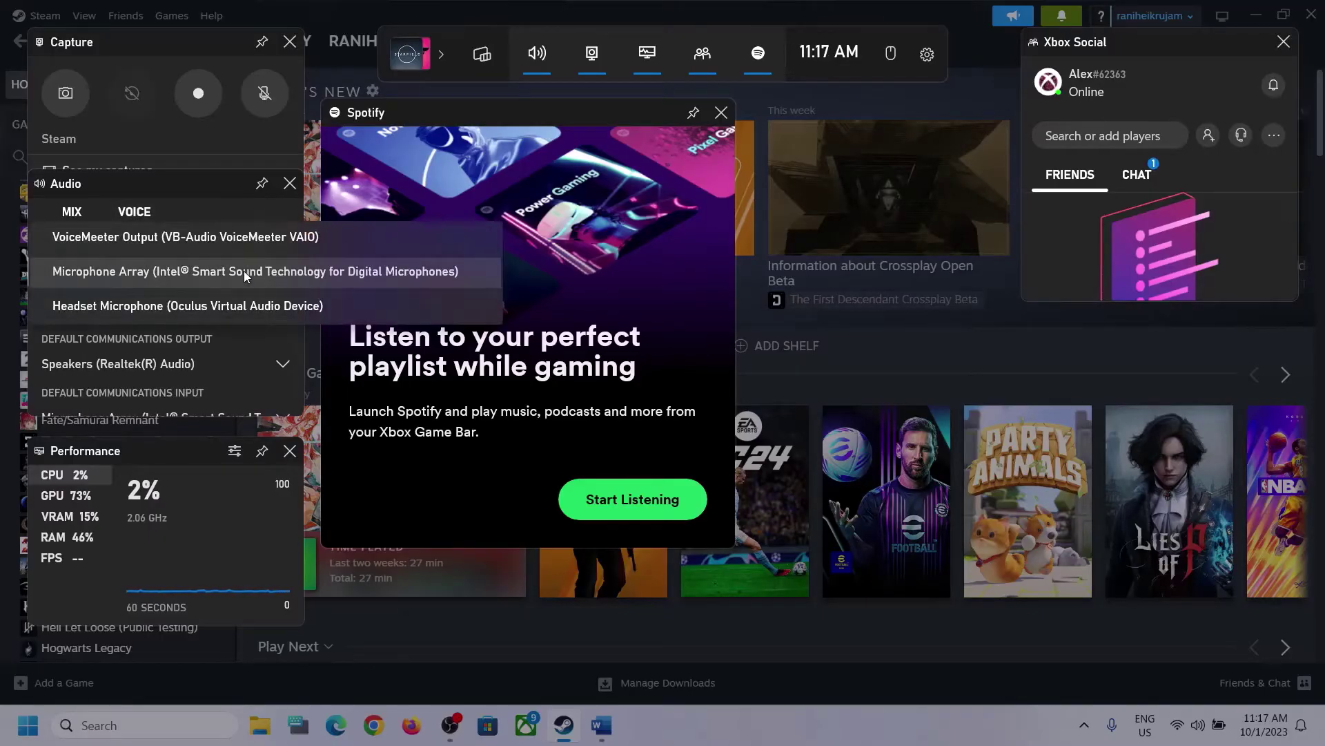
pyautogui.click(195, 185)
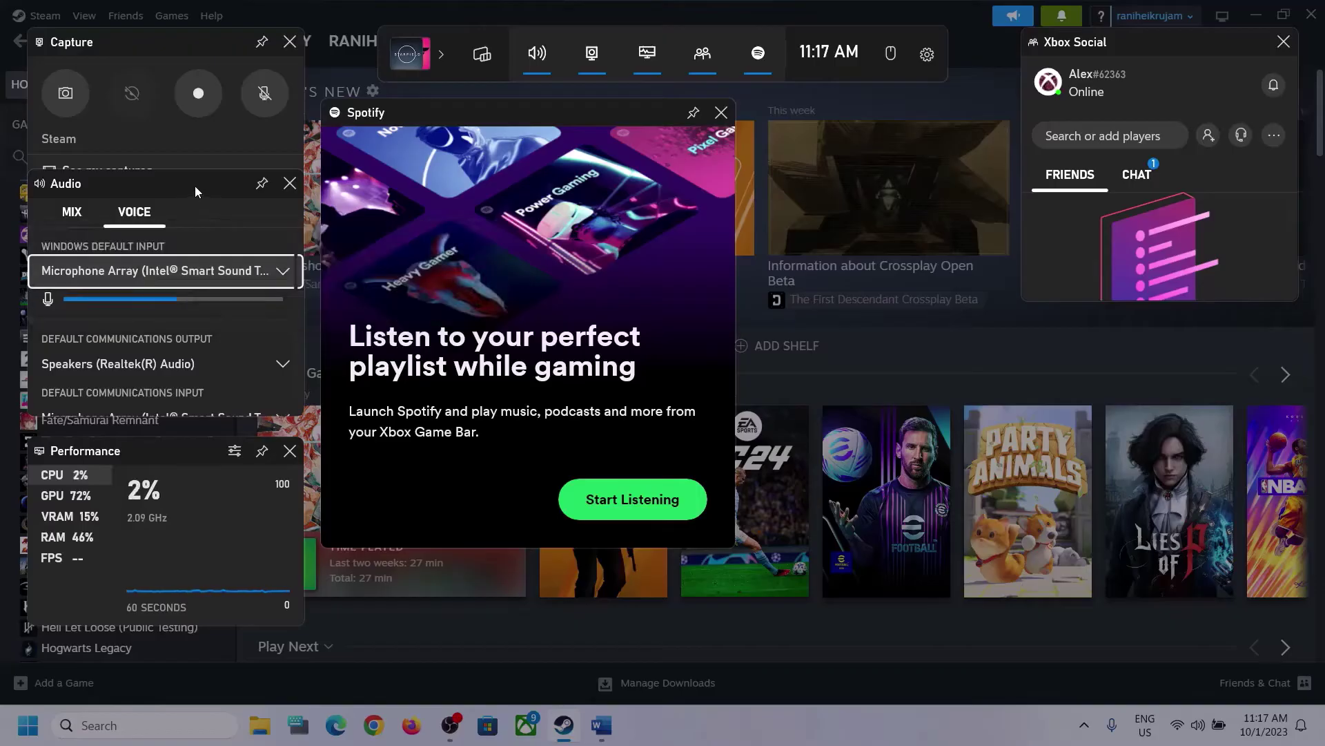
pyautogui.scroll(-1, 166, 342)
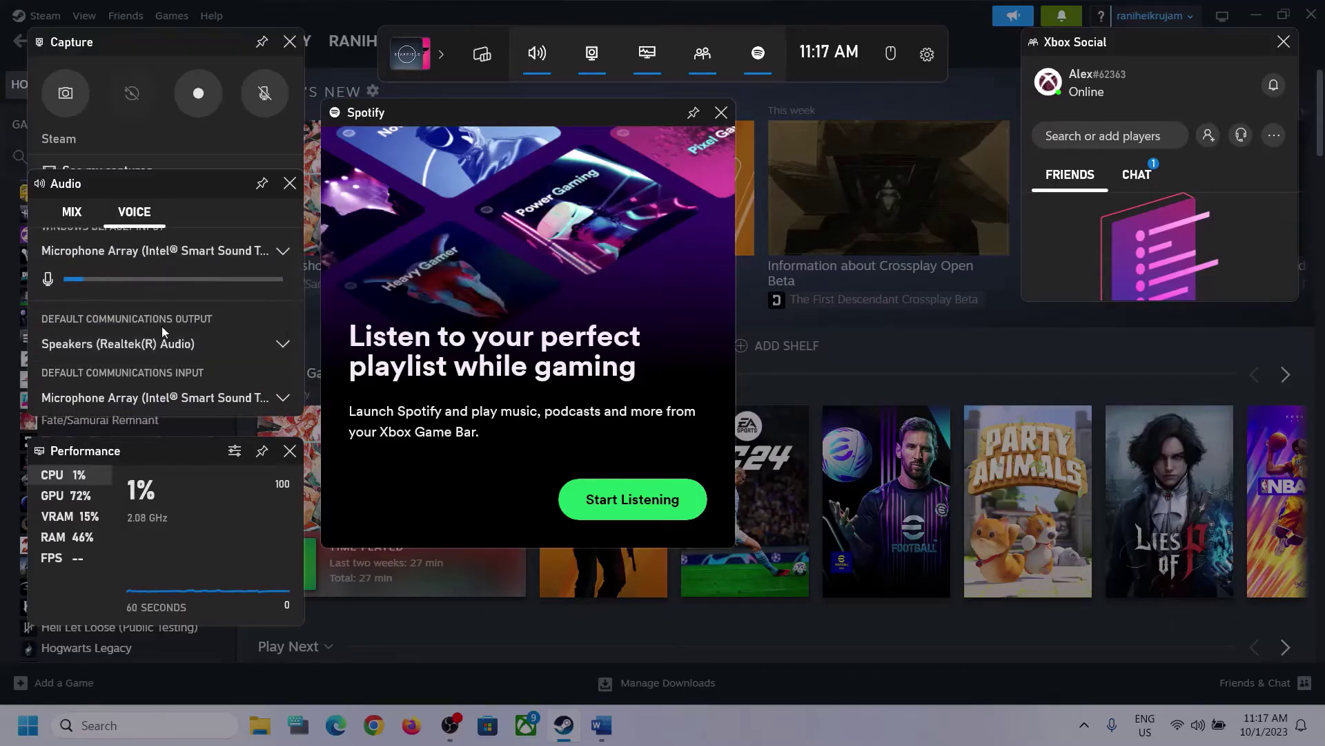
# Select Speakers (Realtek(R) Audio) as default communications output, check the communications input choices, and close Game Bar.
pyautogui.click(283, 342)
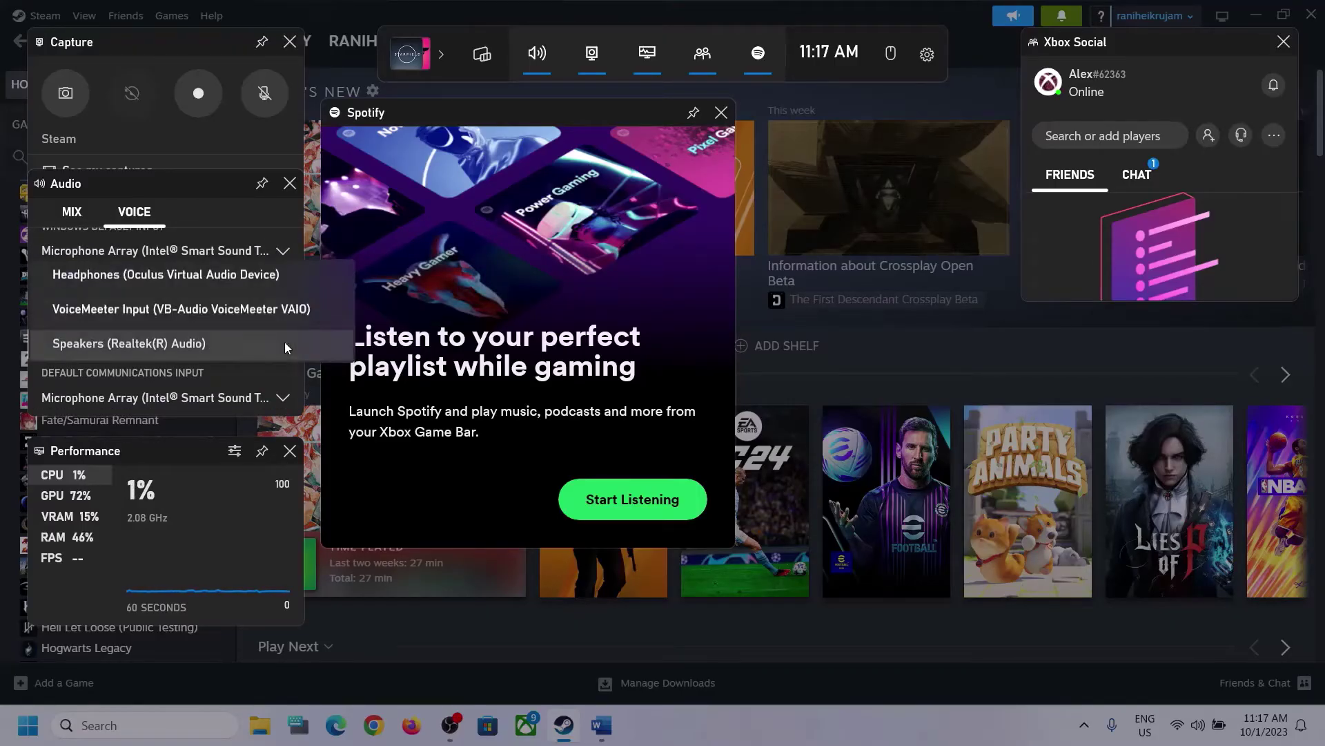
pyautogui.click(216, 345)
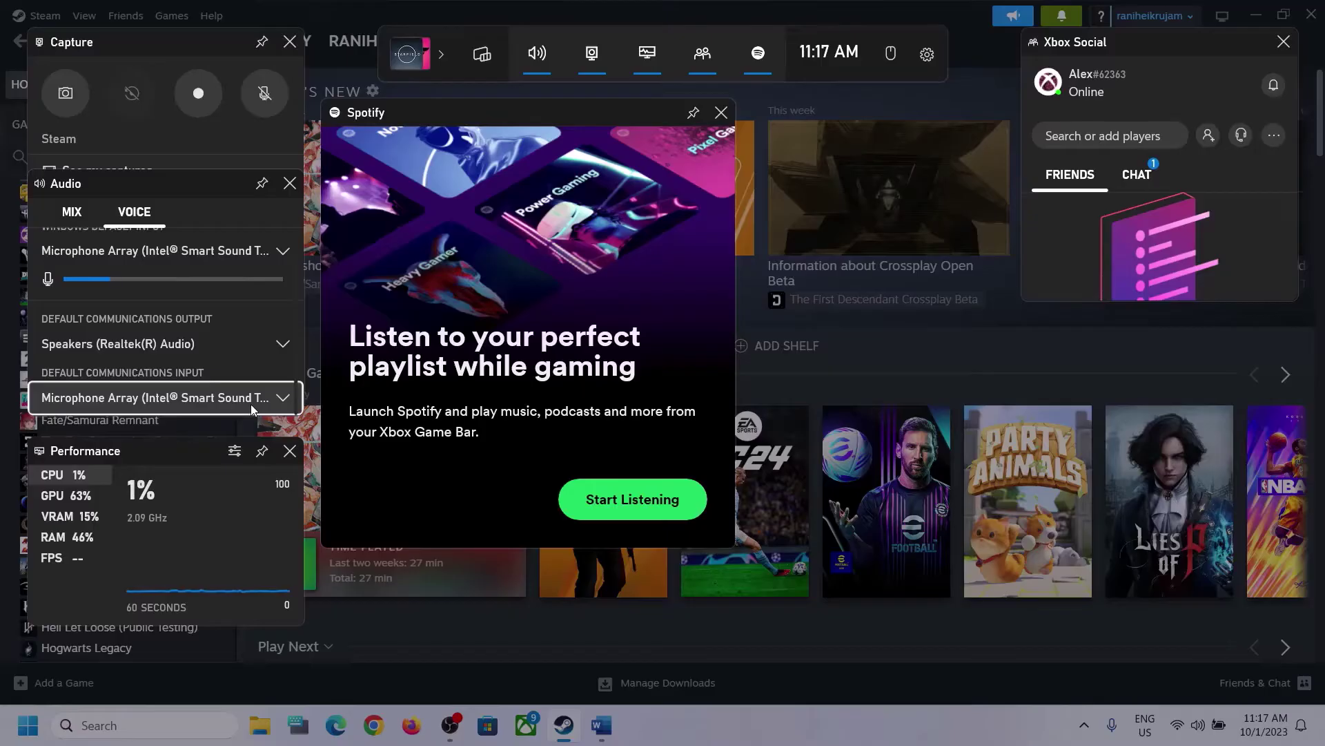
pyautogui.click(275, 398)
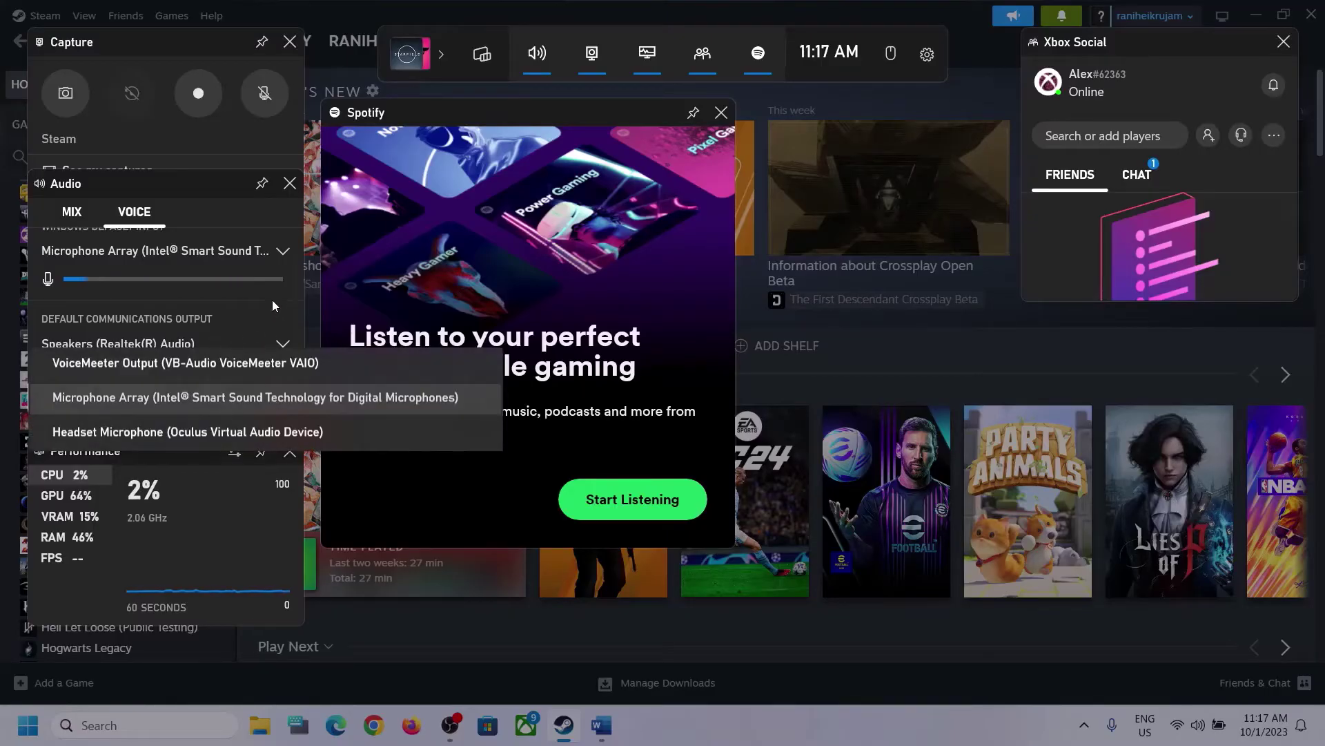
pyautogui.click(339, 232)
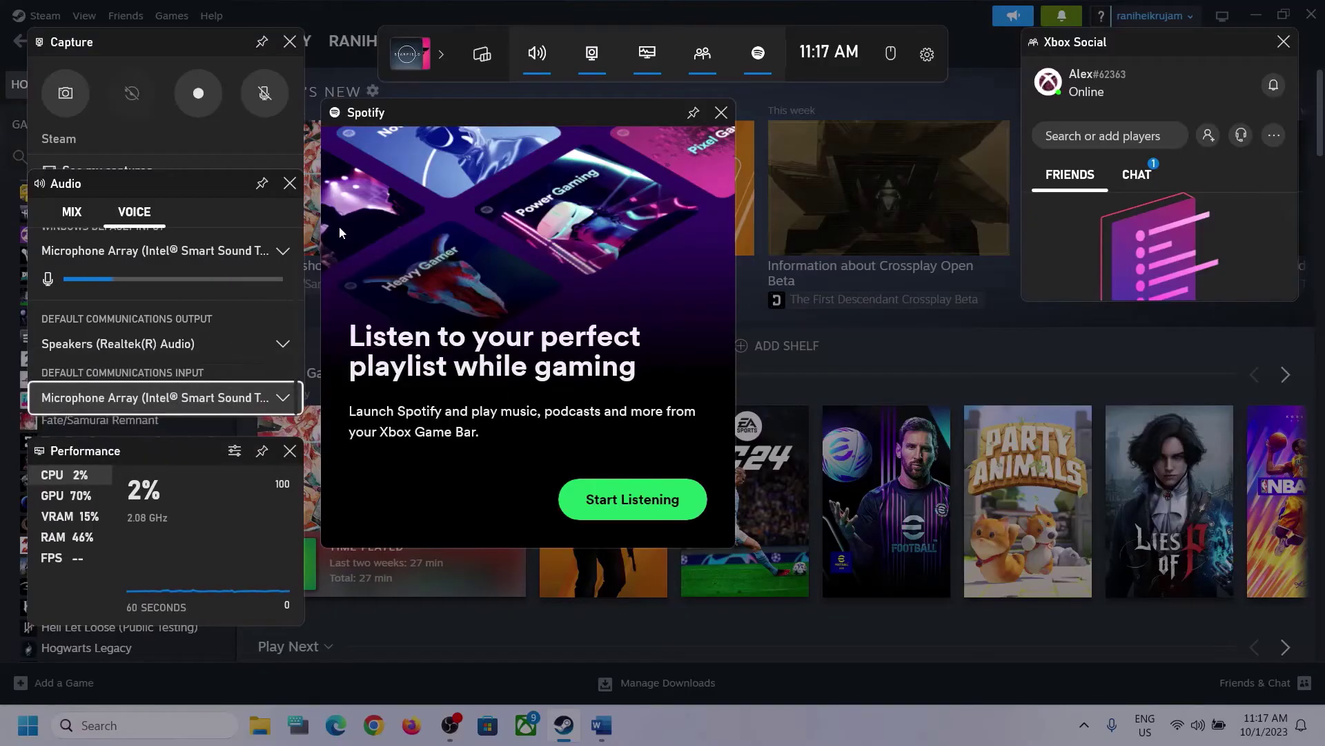
pyautogui.click(751, 201)
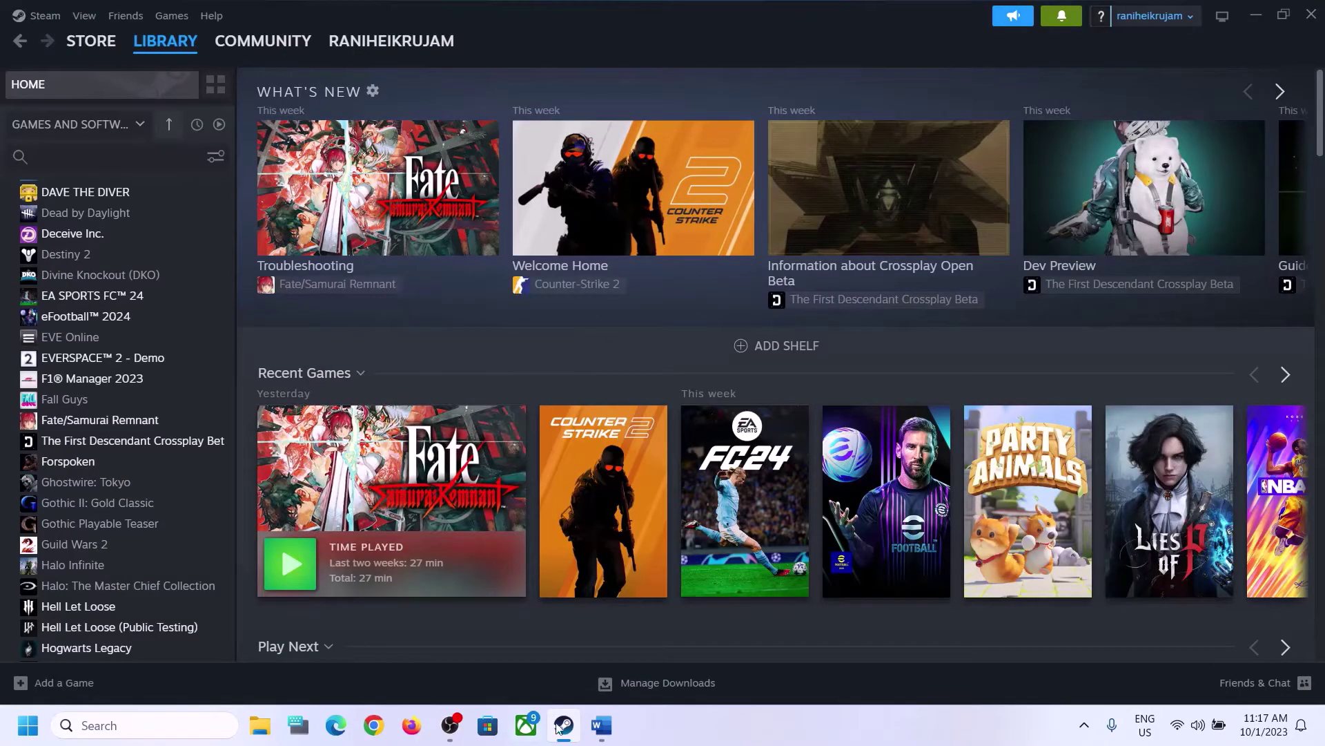
# Switch to the Word notes, highlight Step 2 about selecting the right audio device in Sound Settings, and minimize the document.
pyautogui.click(601, 725)
pyautogui.scroll(-3, 331, 539)
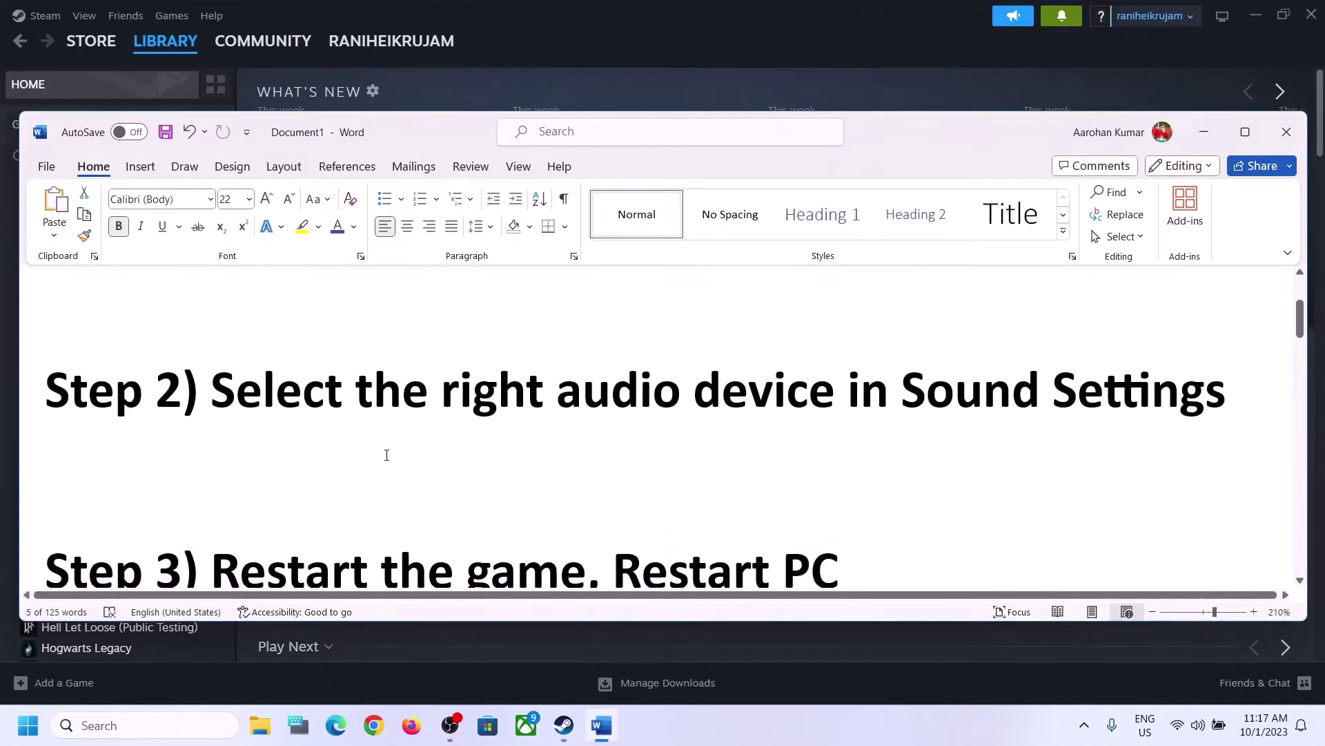
pyautogui.scroll(2, 387, 455)
pyautogui.moveTo(210, 476); pyautogui.dragTo(1052, 477)
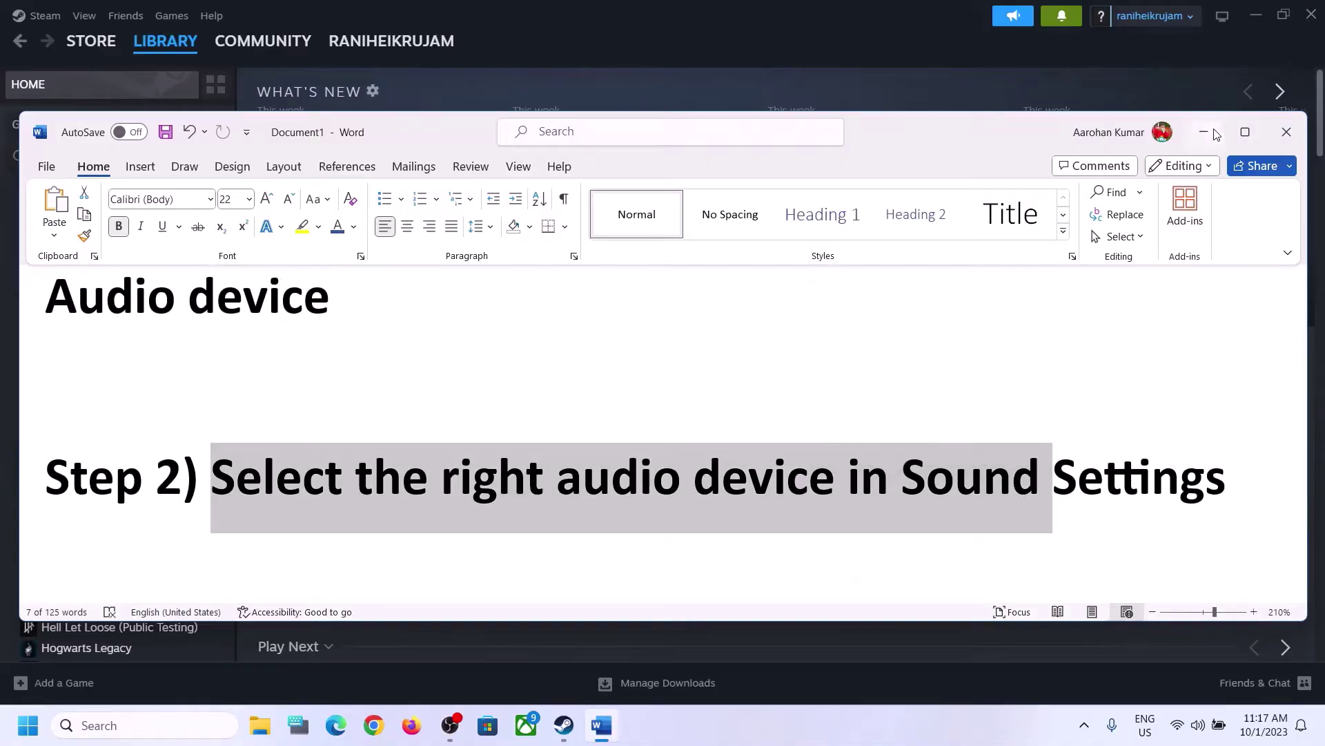
pyautogui.click(1213, 132)
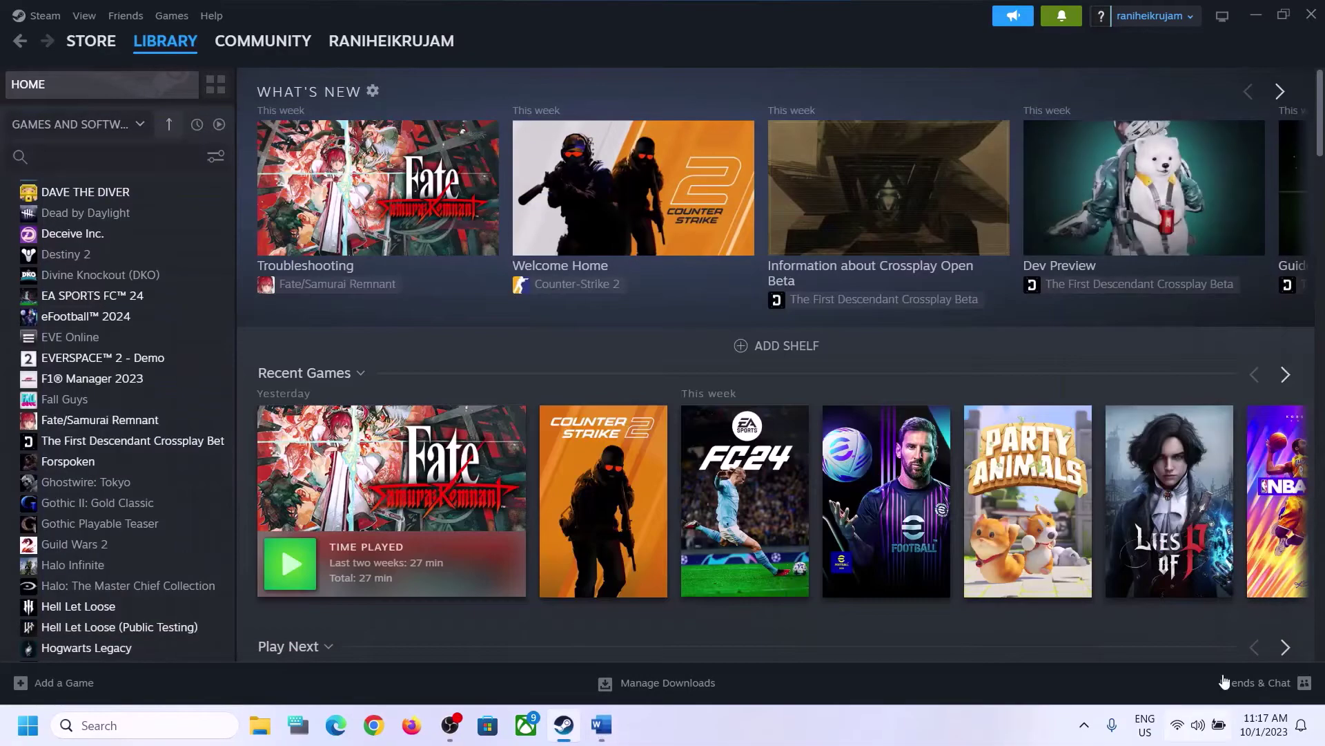
# Review the sound output devices, spatial sound options and volume mixer in the Windows quick settings, then close them.
pyautogui.click(1205, 731)
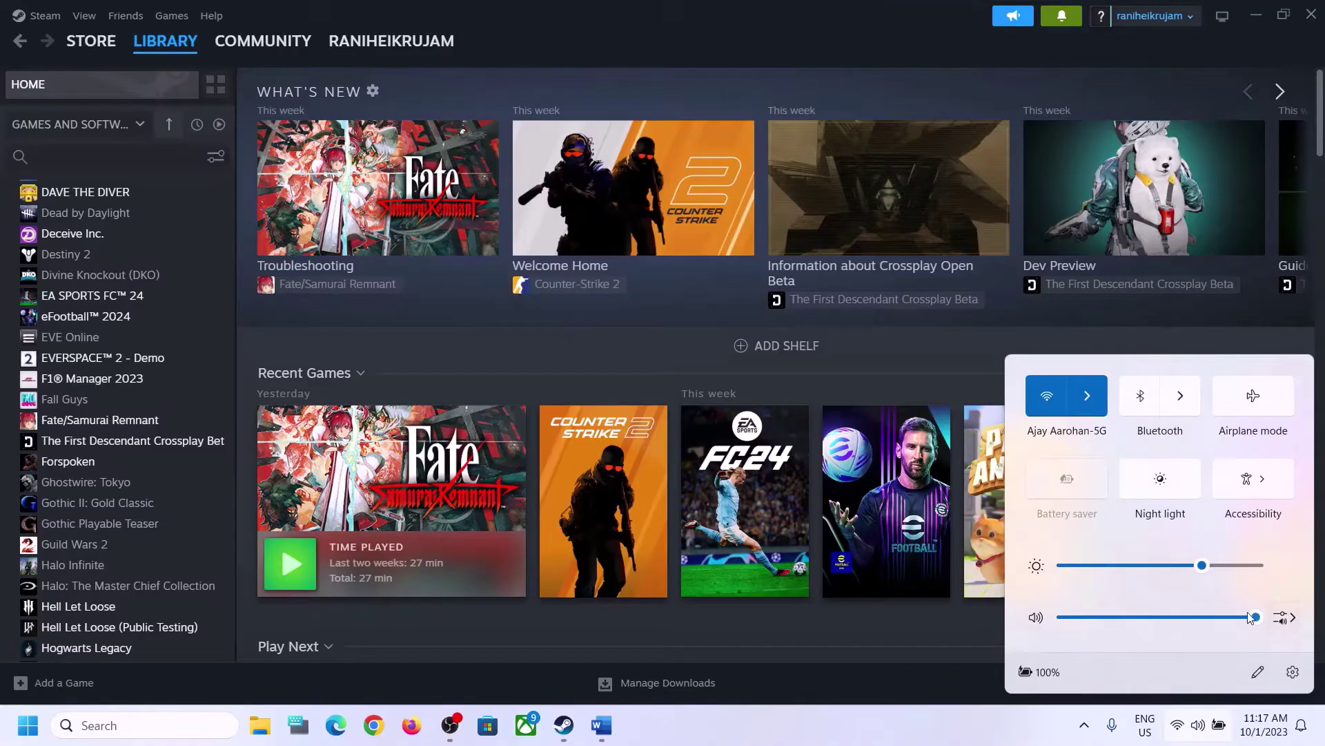
pyautogui.click(1293, 617)
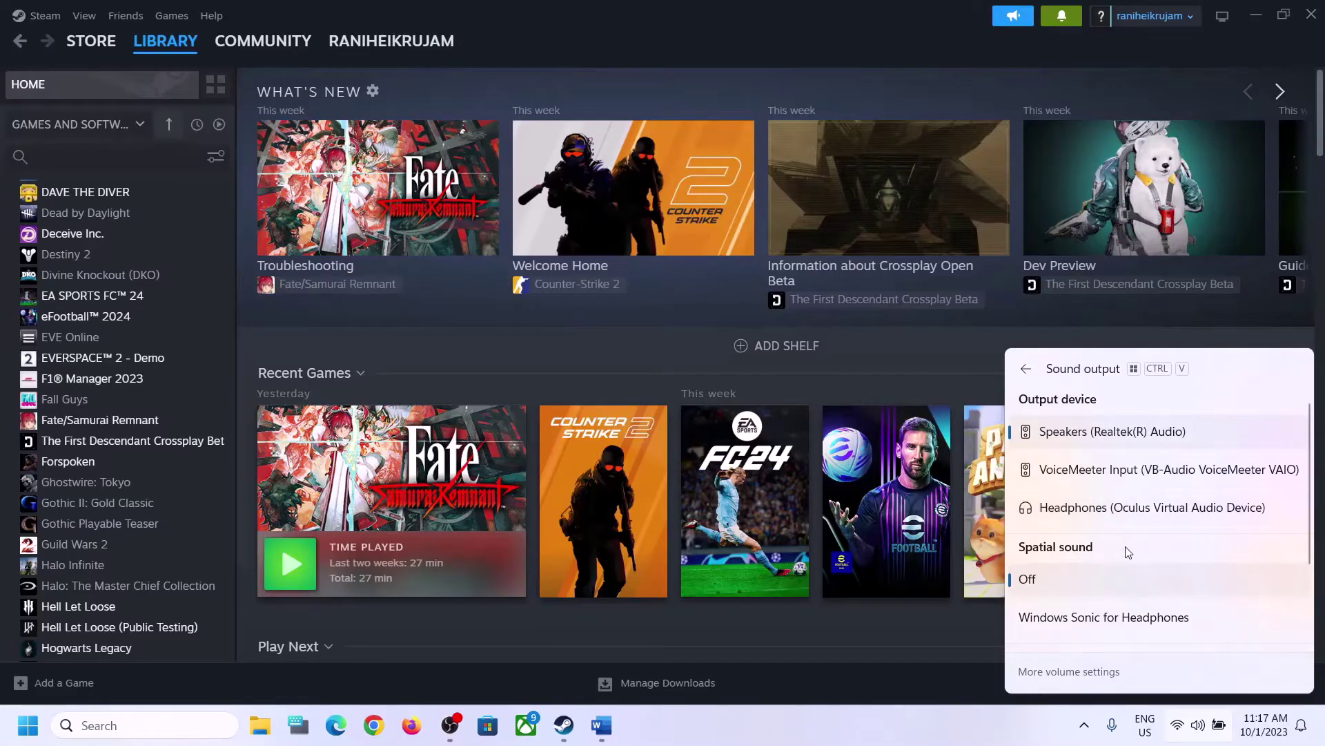
pyautogui.scroll(-3, 1126, 546)
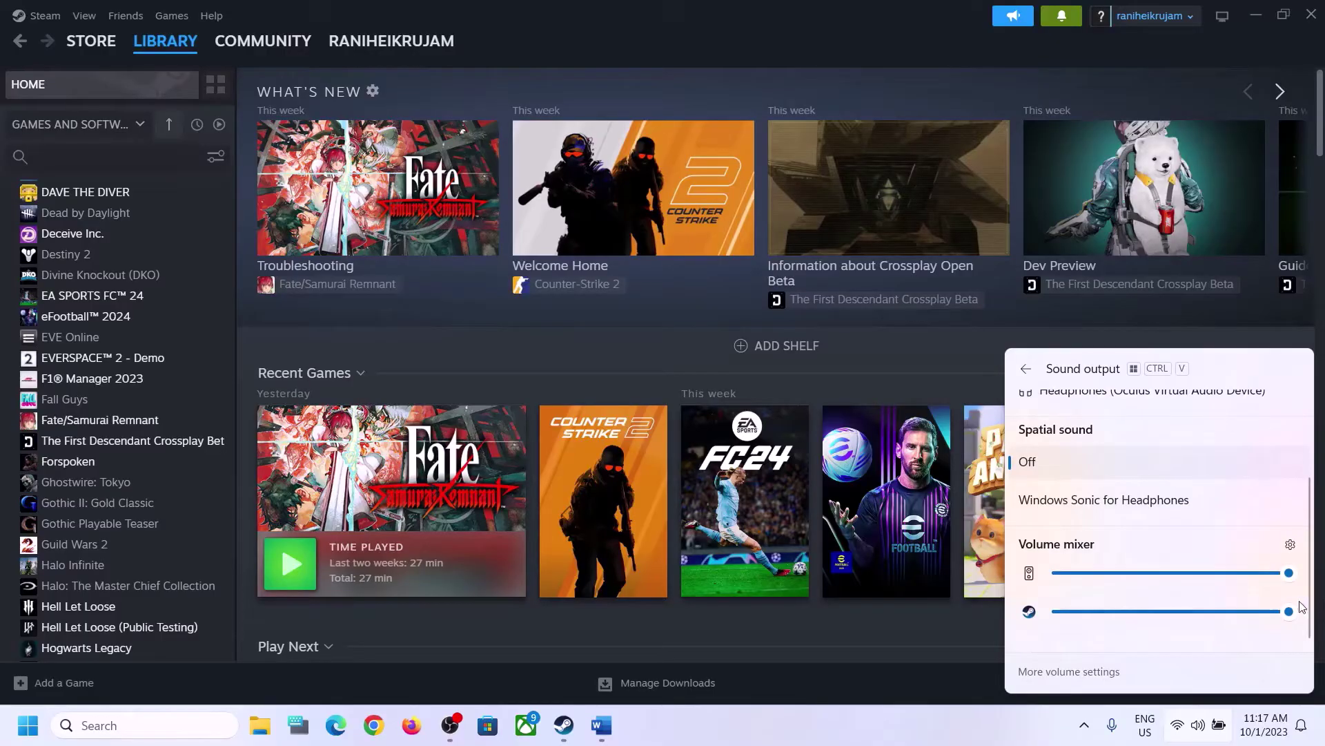
pyautogui.click(1042, 725)
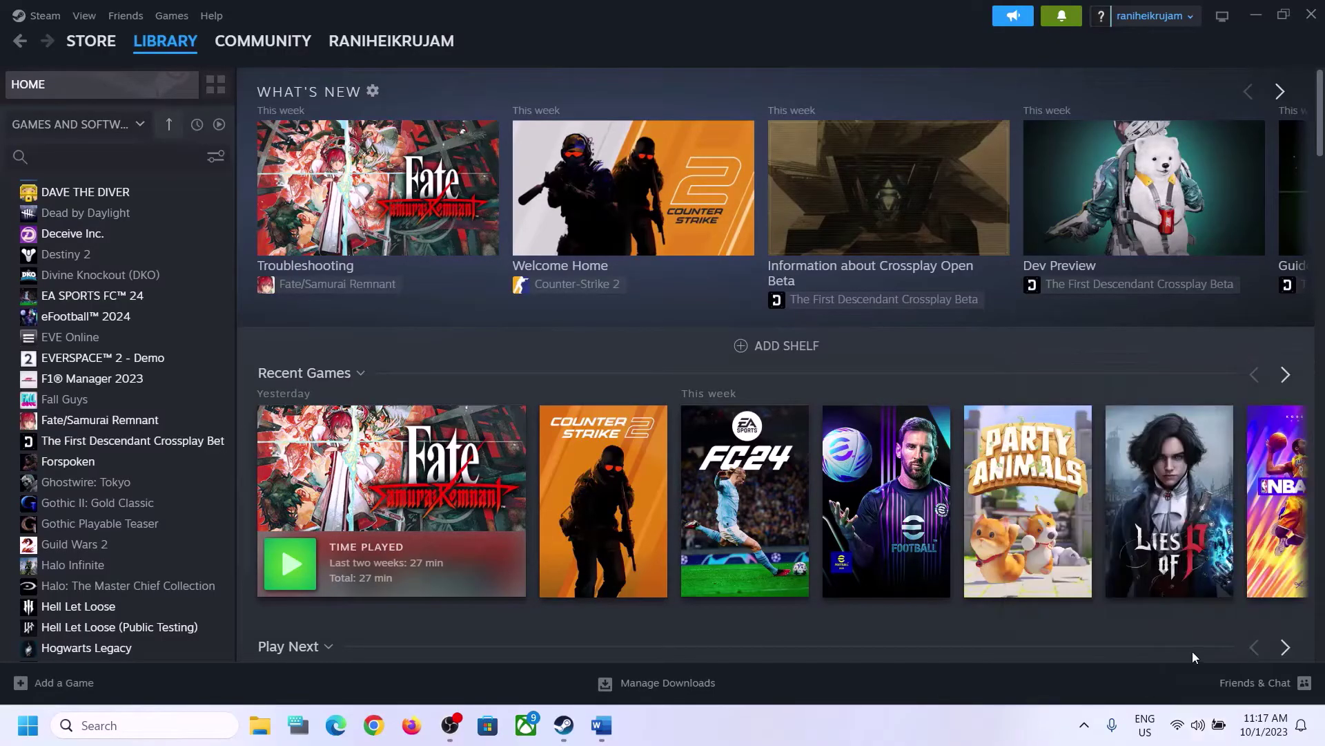
# Open the Windows Sound settings and review the output and input devices and their volumes.
pyautogui.rightClick(1199, 734)
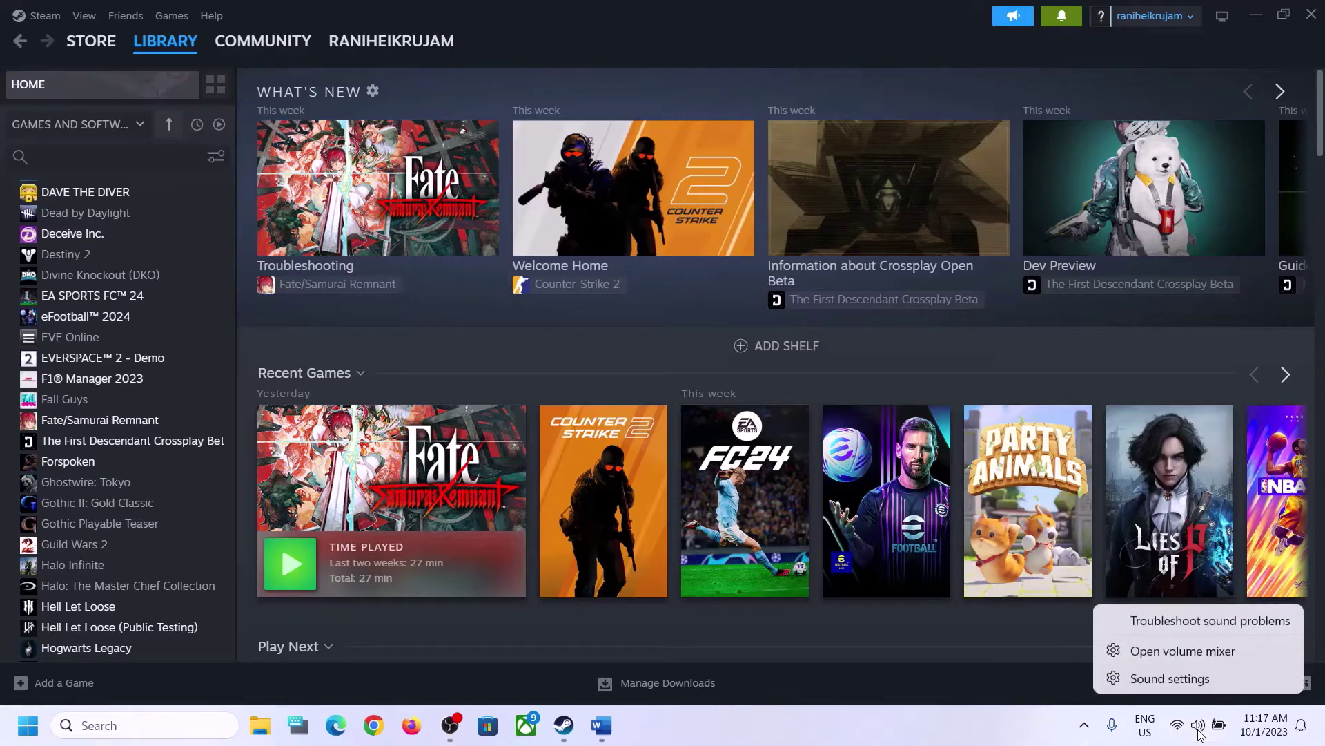
pyautogui.click(1182, 677)
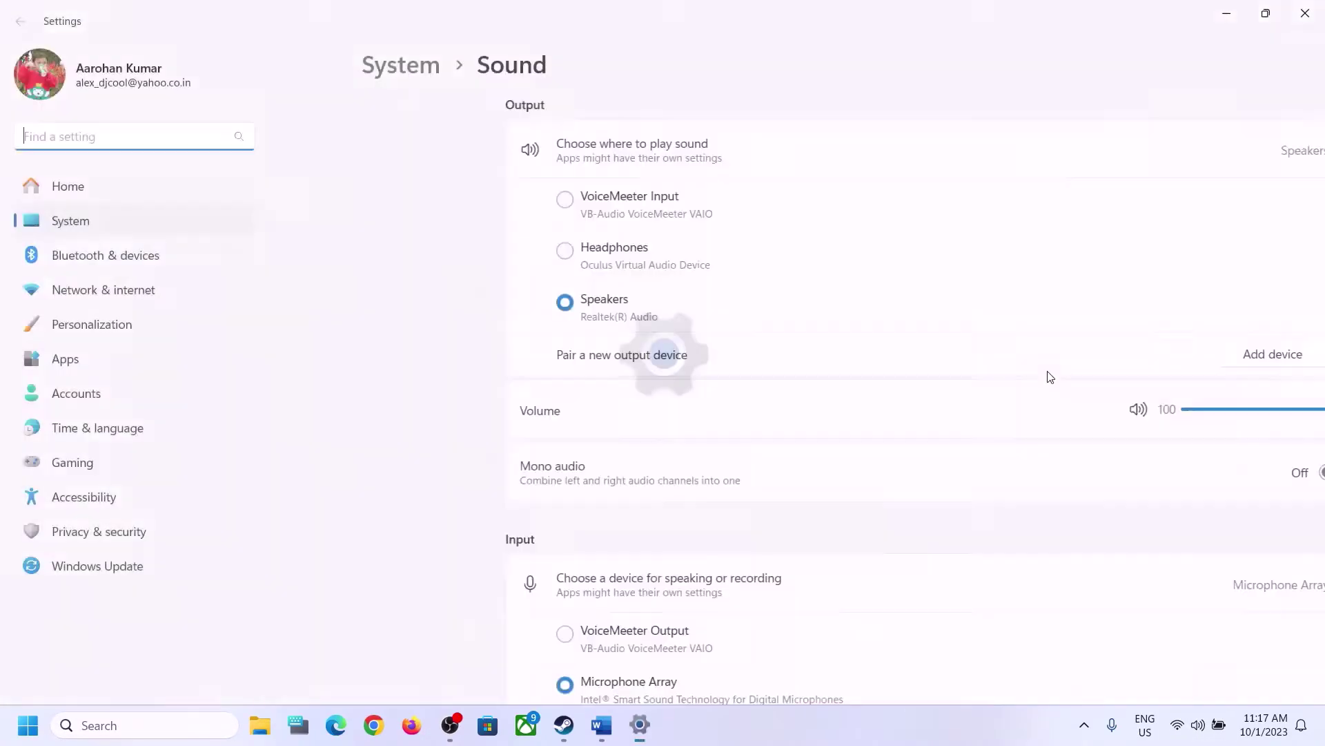
pyautogui.click(1205, 153)
pyautogui.click(1205, 154)
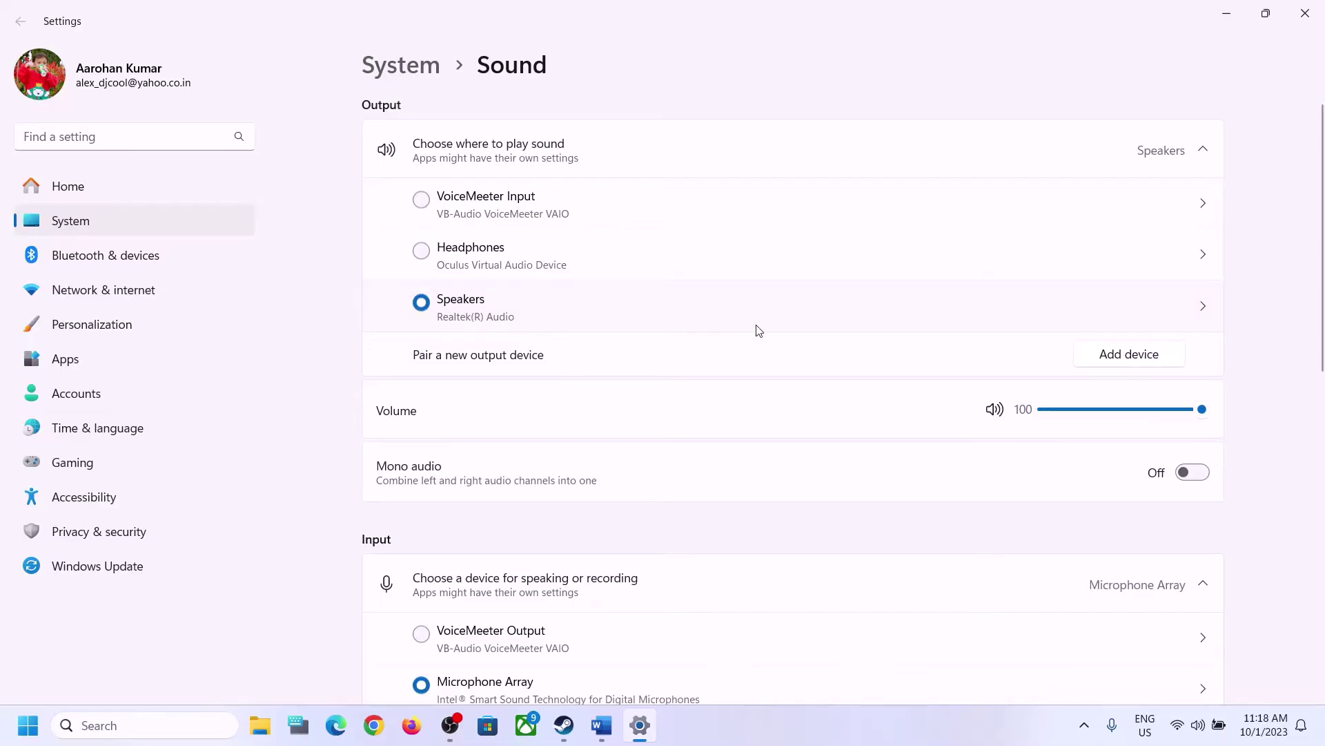
pyautogui.scroll(-6, 987, 527)
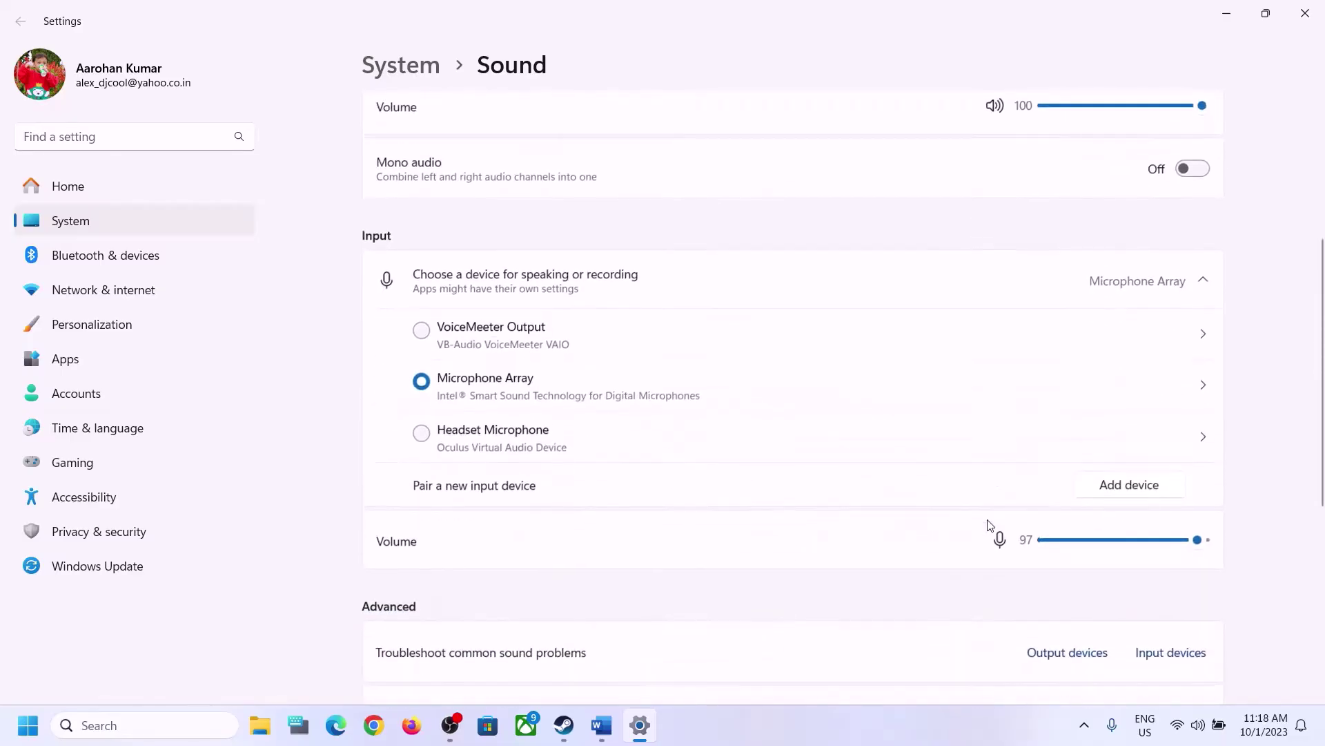
pyautogui.scroll(2, 989, 527)
pyautogui.scroll(-2, 987, 528)
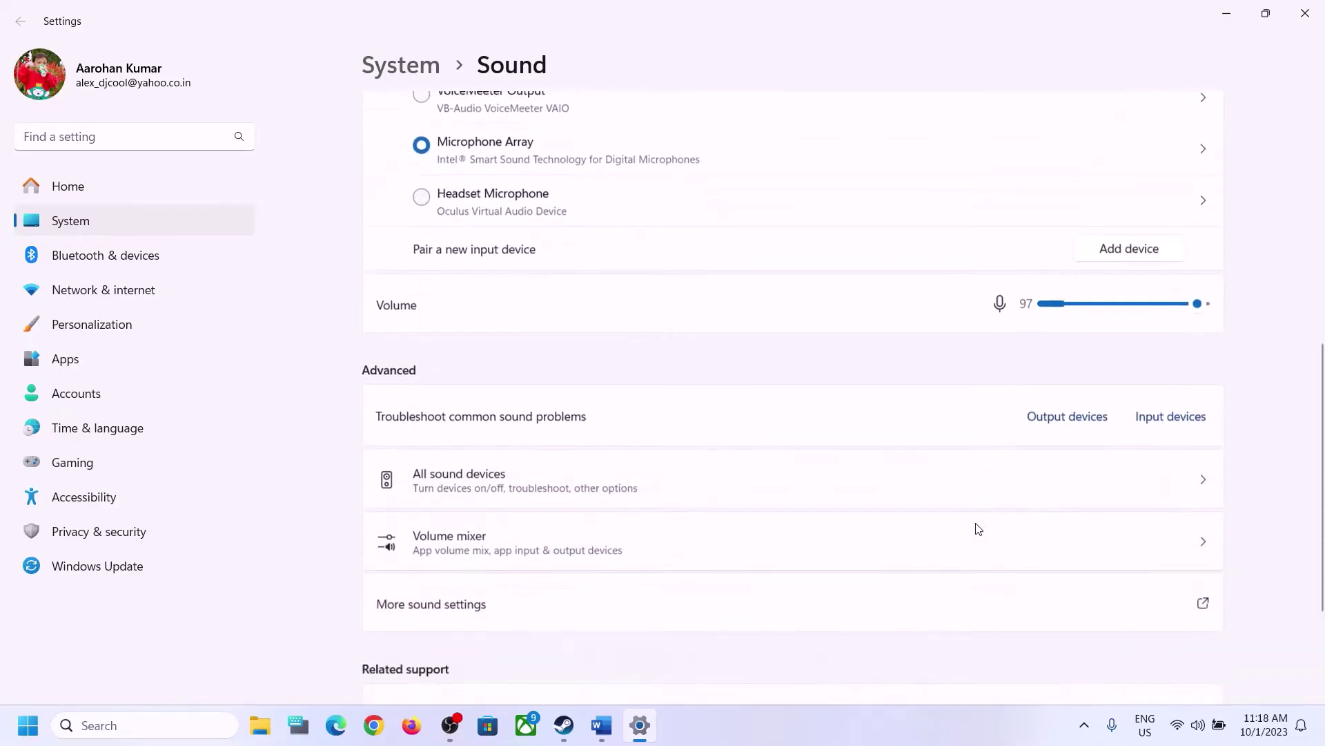
# Check the system and per-app volumes in the volume mixer, then close Settings.
pyautogui.click(445, 532)
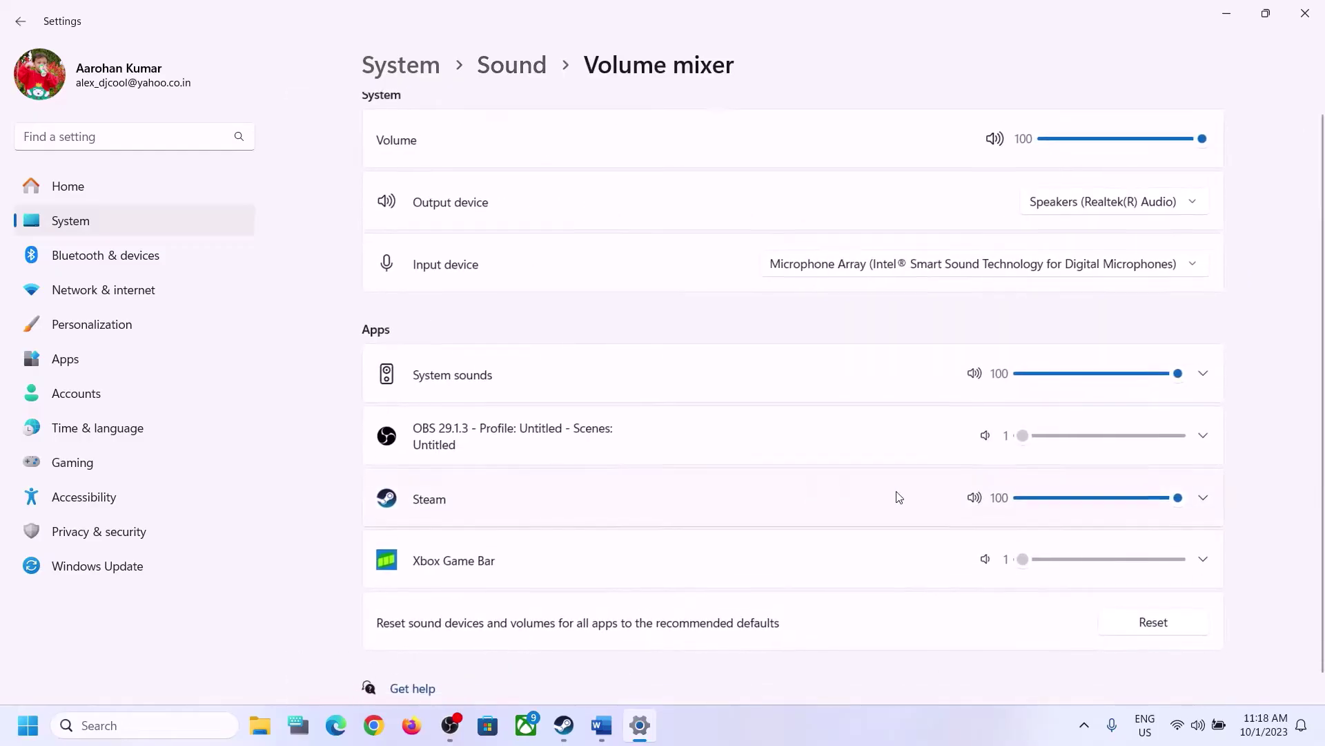
pyautogui.scroll(-1, 1190, 469)
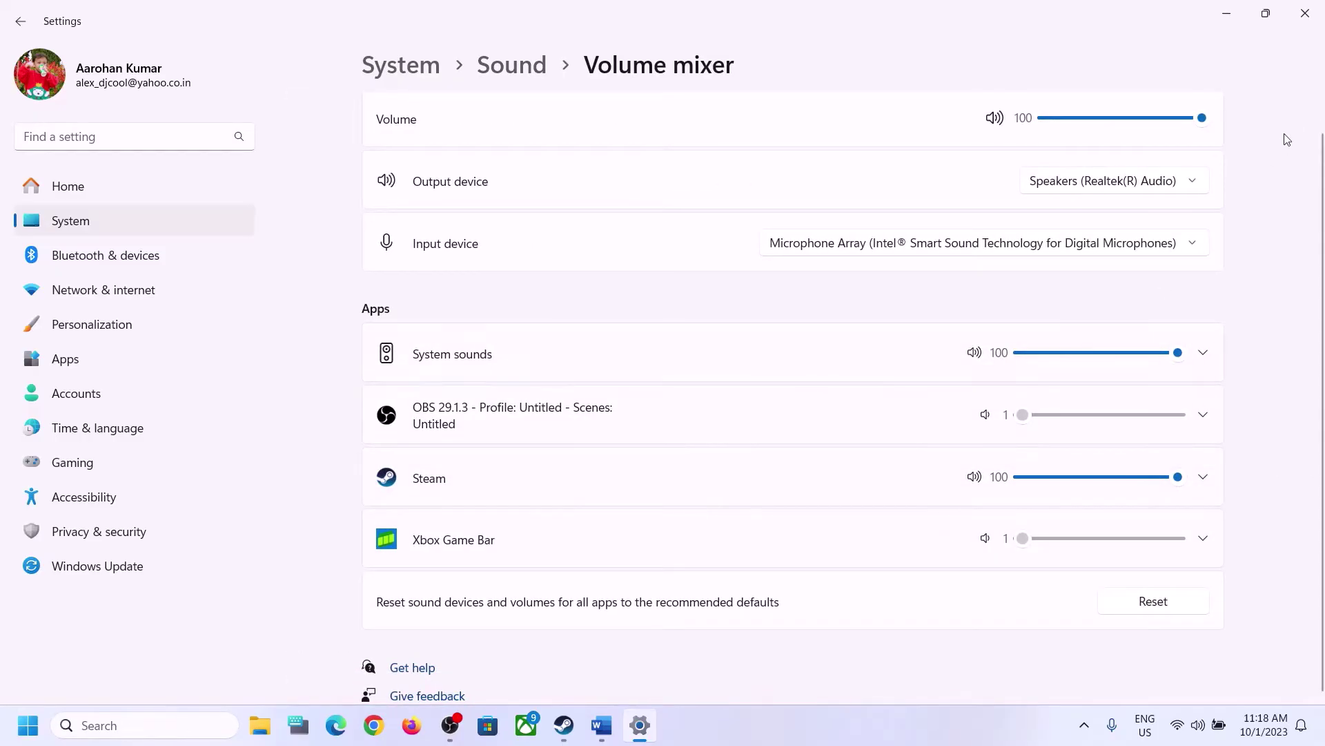
pyautogui.click(1304, 12)
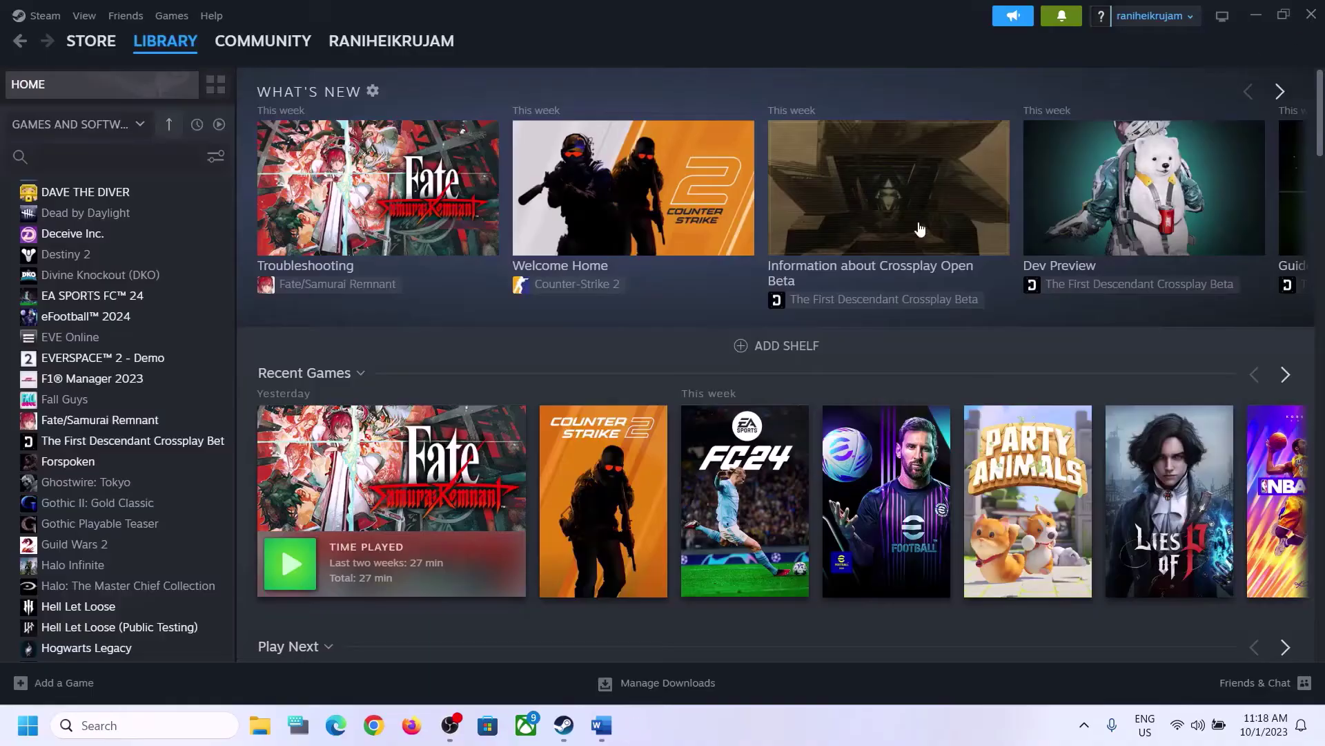
# Highlight Step 3's game and PC restart instructions in the Word notes, and display the Windows power options.
pyautogui.click(599, 723)
pyautogui.scroll(-3, 571, 528)
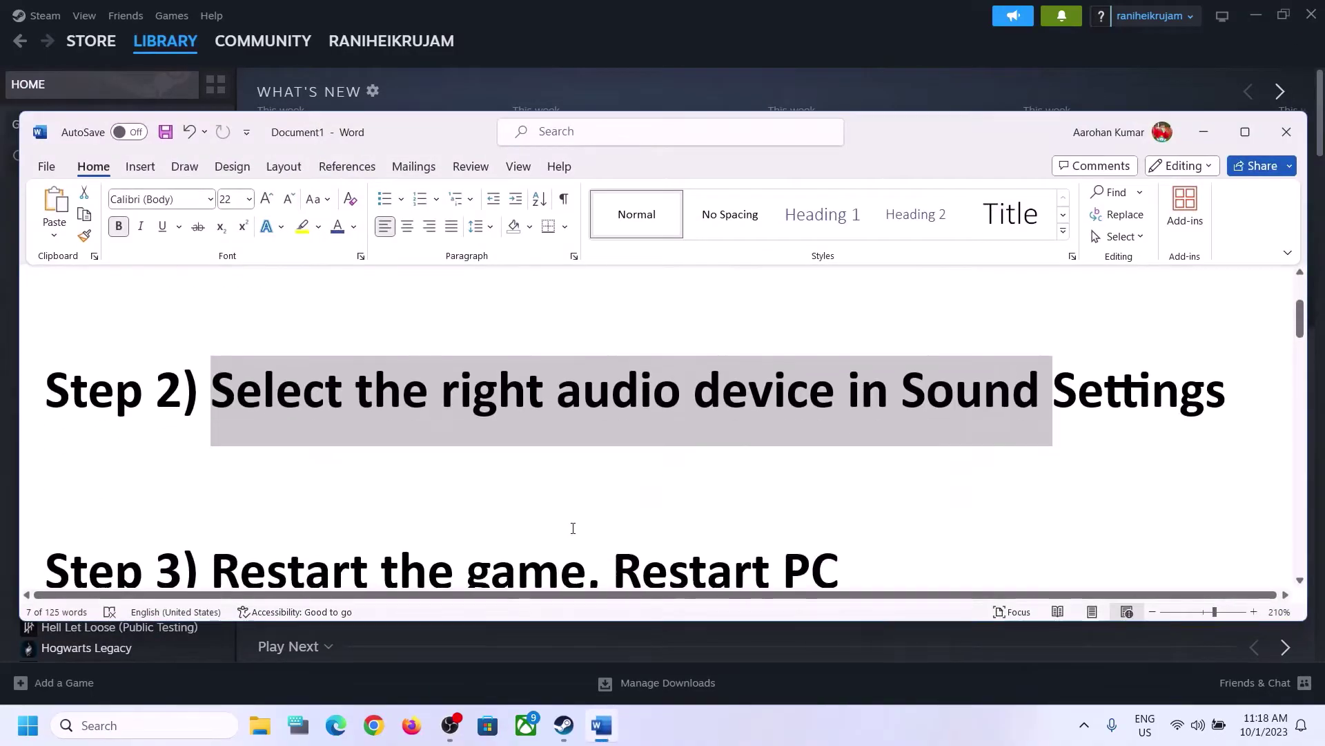
pyautogui.scroll(-1, 573, 528)
pyautogui.moveTo(212, 486); pyautogui.dragTo(560, 487)
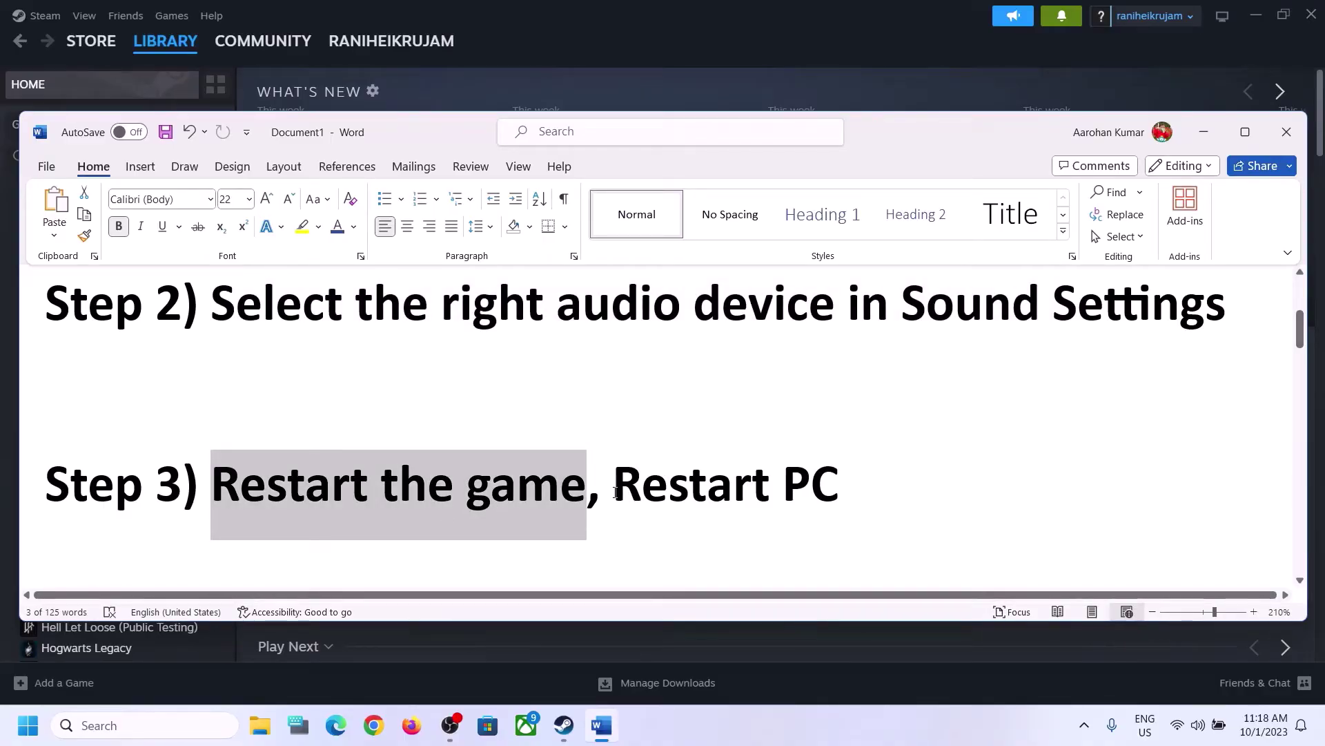
pyautogui.moveTo(613, 487); pyautogui.dragTo(839, 487)
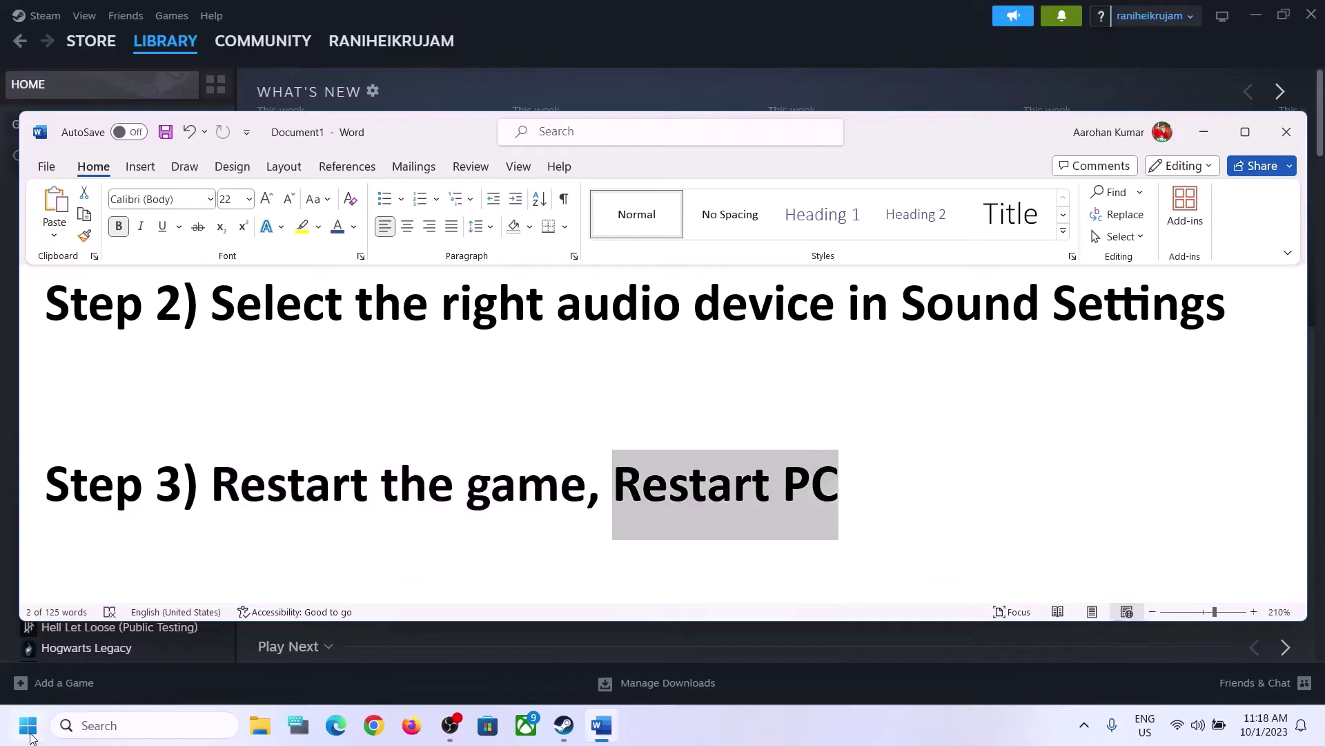
pyautogui.click(28, 725)
pyautogui.click(501, 667)
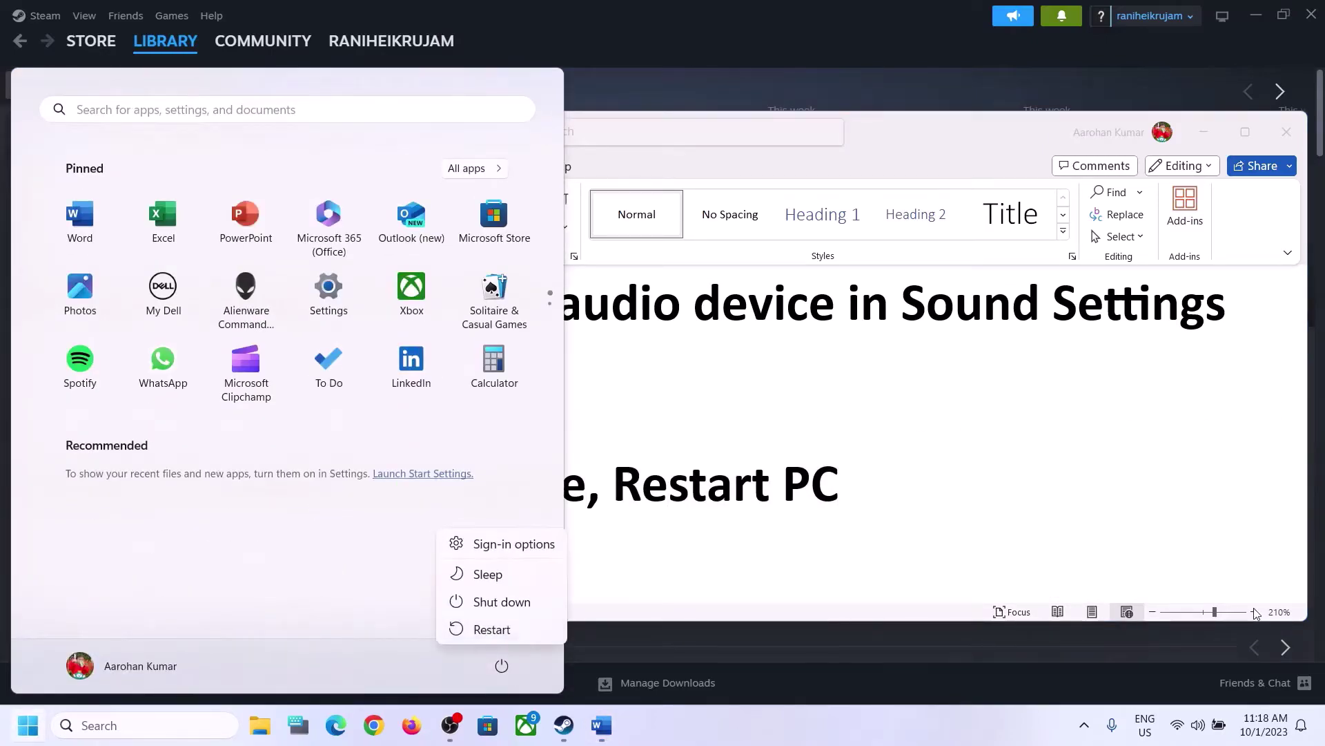
# Dismiss the power options, check the sound output devices in the Windows quick settings, and return to the Word notes.
pyautogui.press('Escape')
pyautogui.press('Escape')
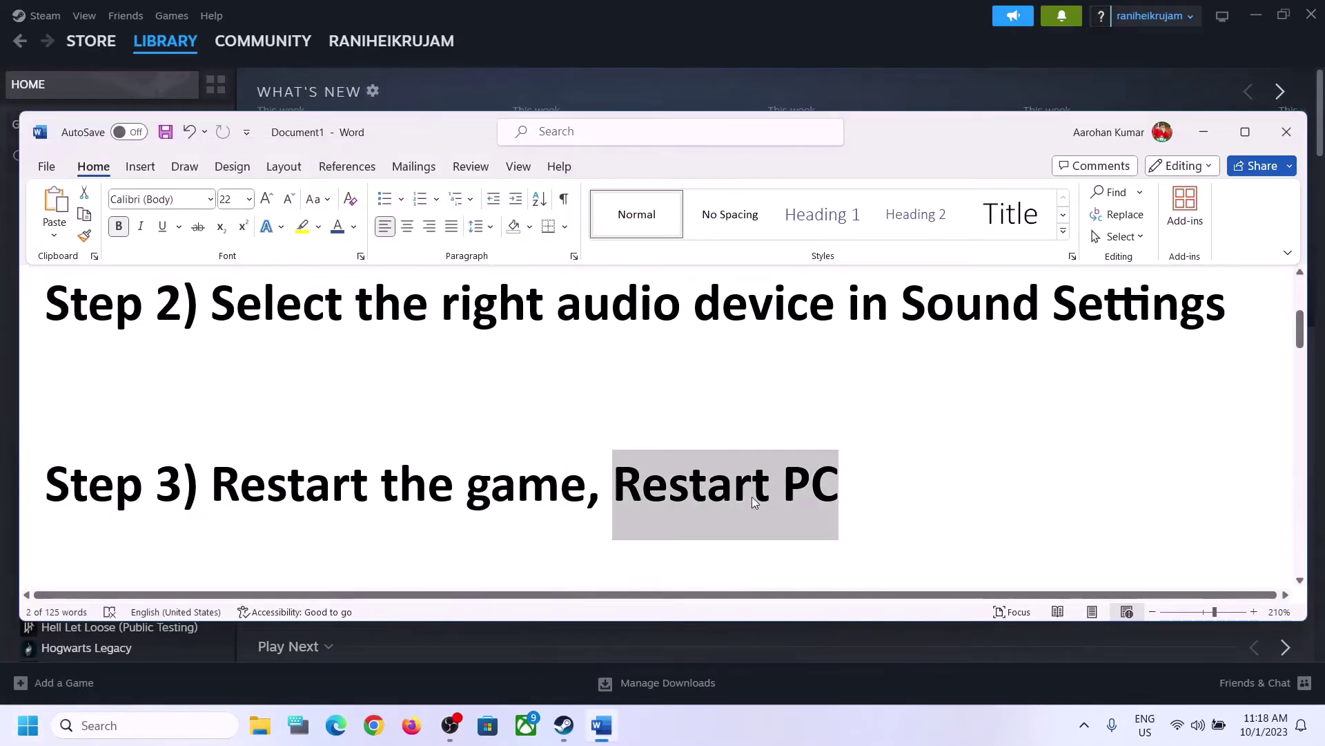
pyautogui.click(1211, 725)
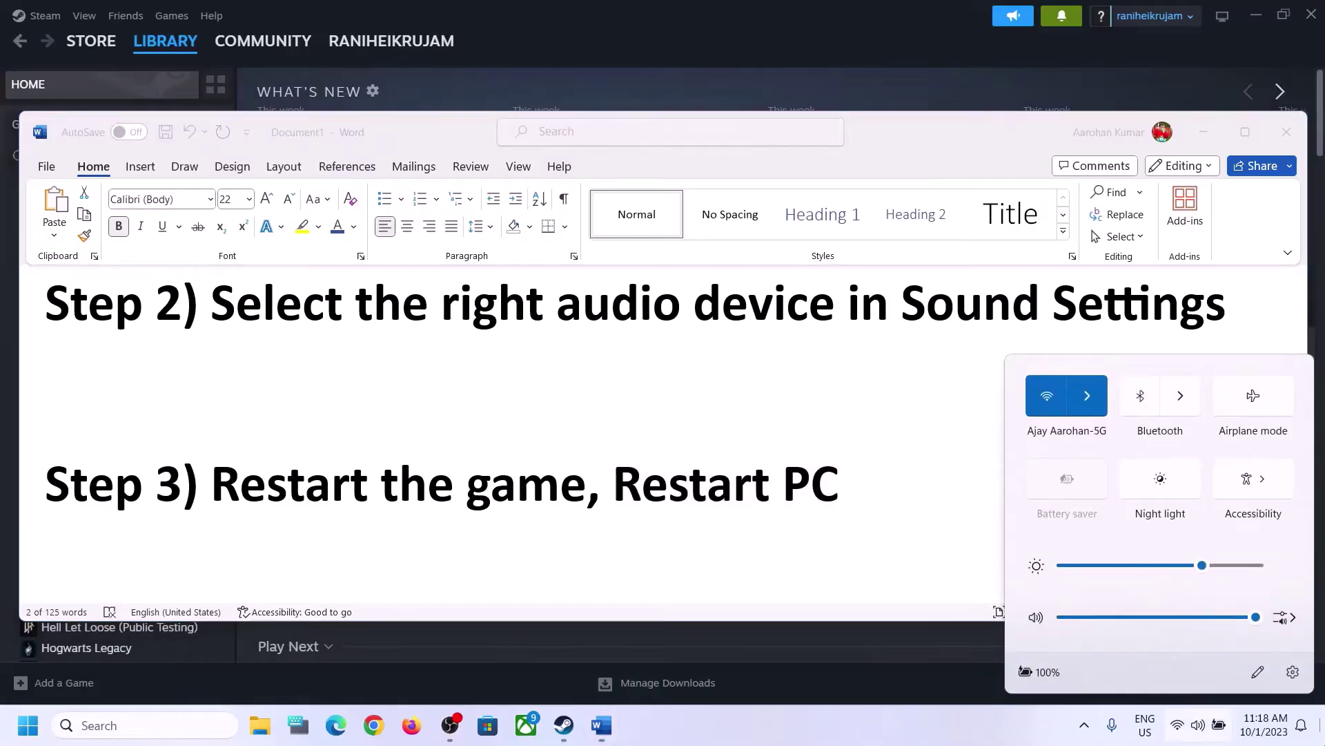
pyautogui.click(1299, 609)
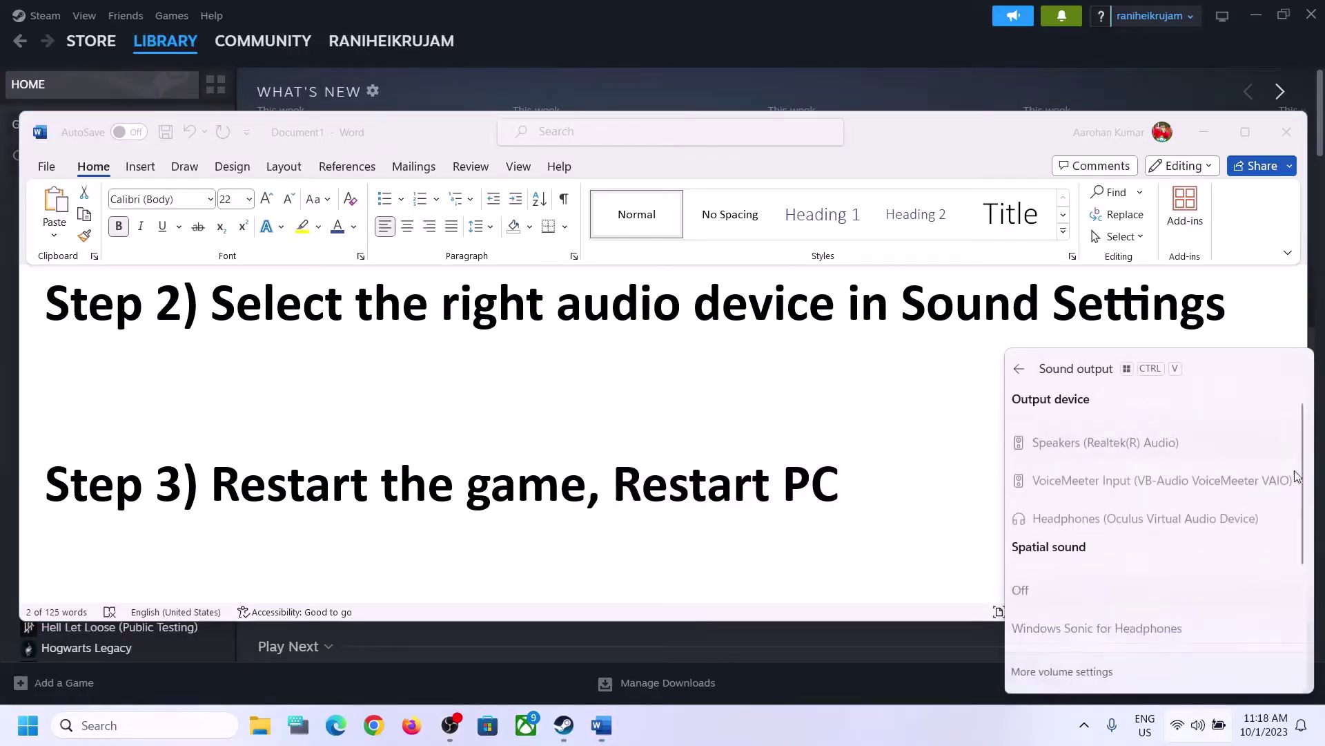
pyautogui.click(652, 538)
pyautogui.click(454, 483)
# Highlight Step 4's instruction about setting the sound sample rate in the Word notes.
pyautogui.scroll(-2, 455, 470)
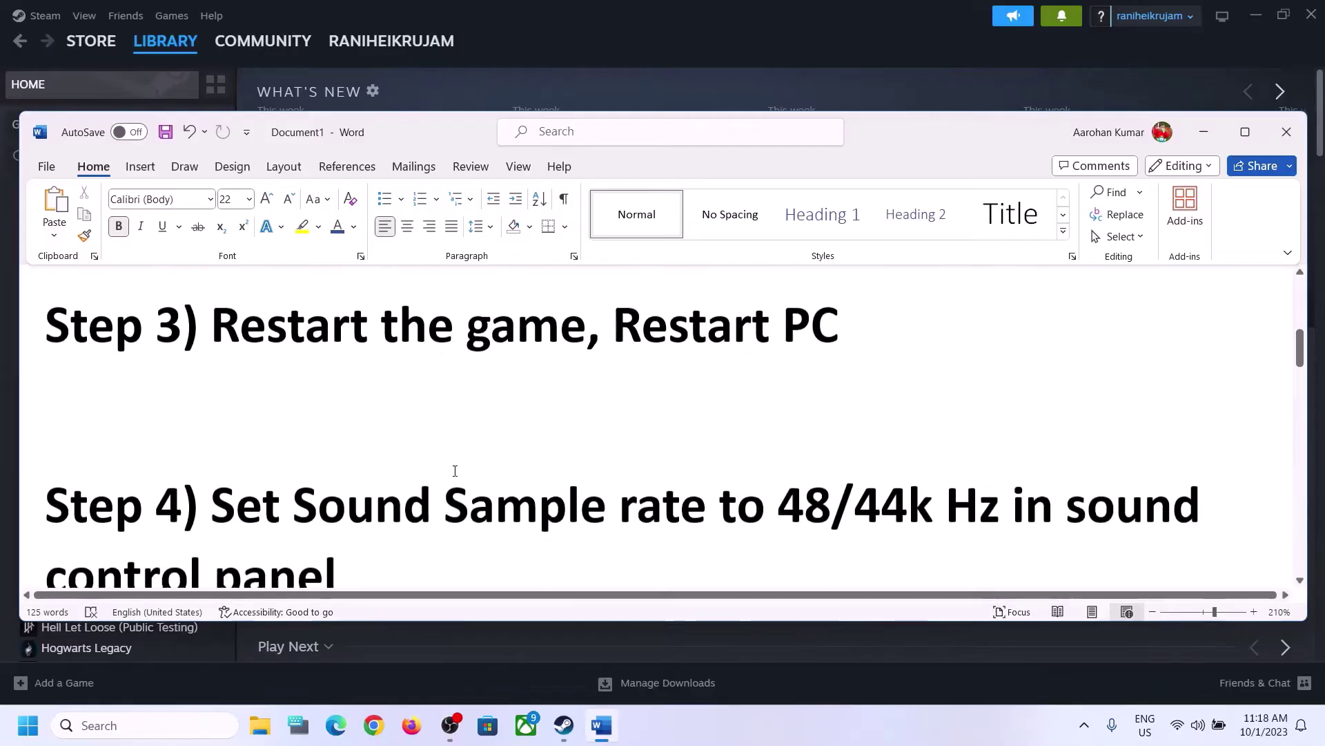
pyautogui.scroll(-2, 455, 471)
pyautogui.moveTo(211, 402); pyautogui.dragTo(453, 500)
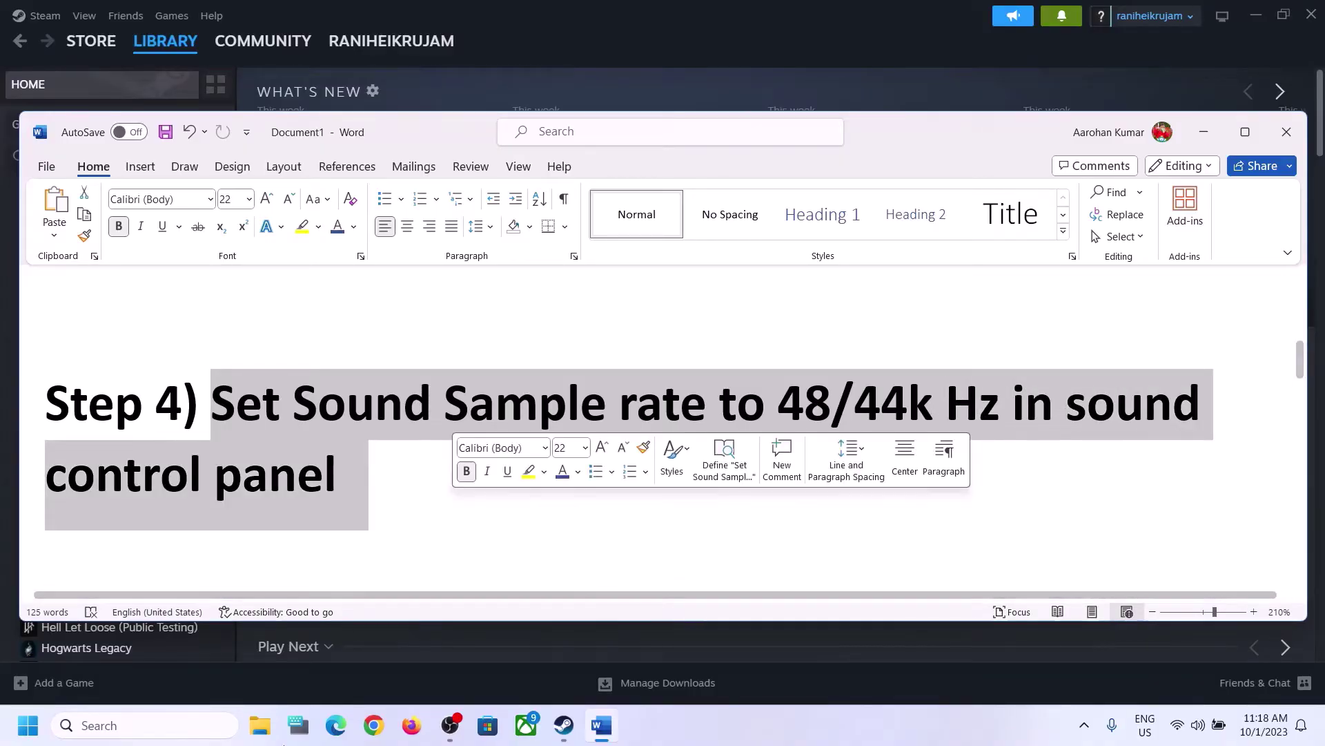
# Open the Sound dialog from Control Panel's Hardware and Sound category and move it over the Control Panel window.
pyautogui.click(152, 725)
pyautogui.write('contr')
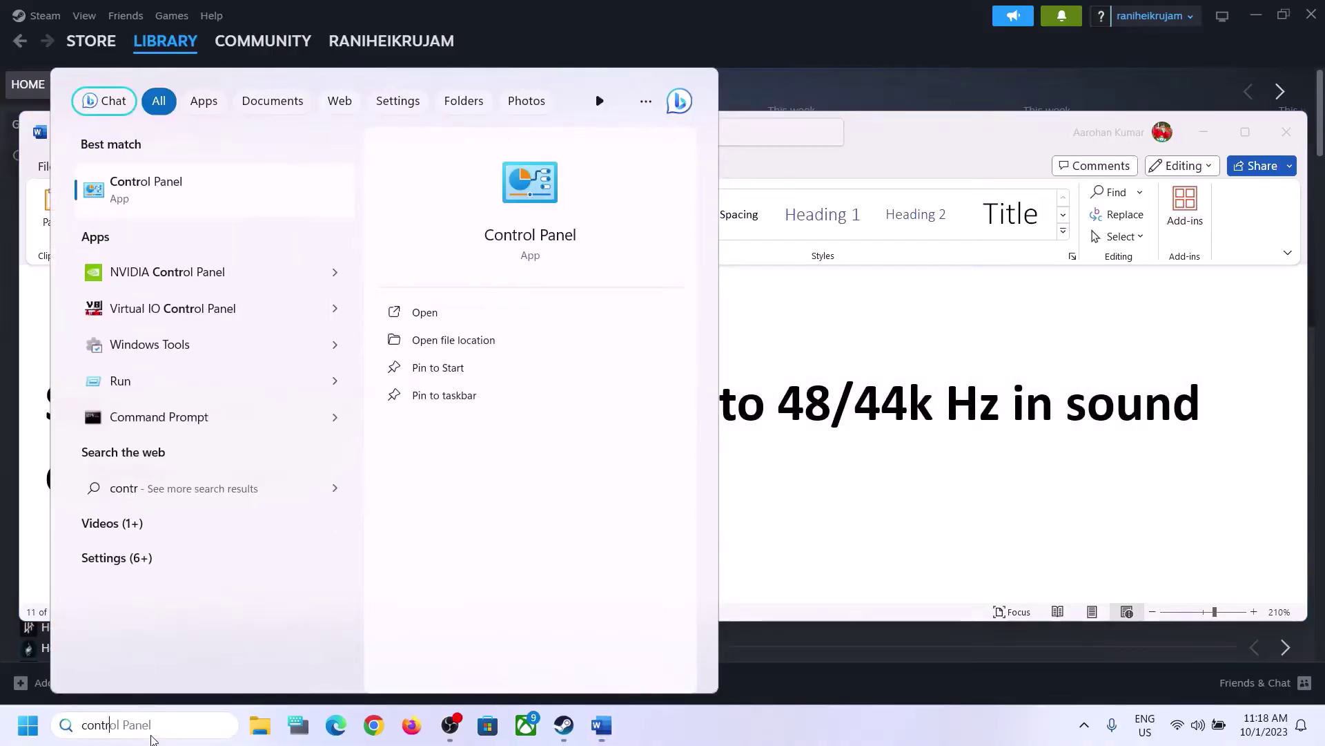
pyautogui.write('ol')
pyautogui.click(188, 197)
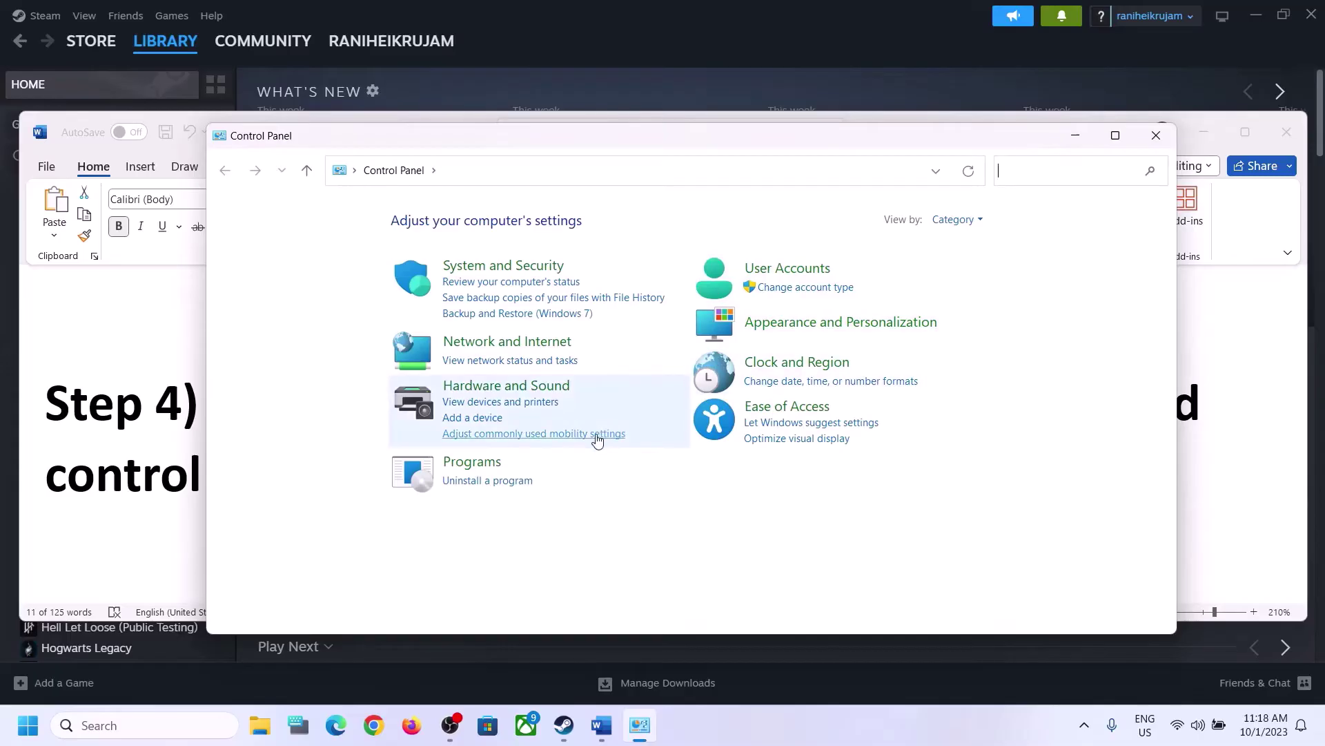
pyautogui.click(500, 385)
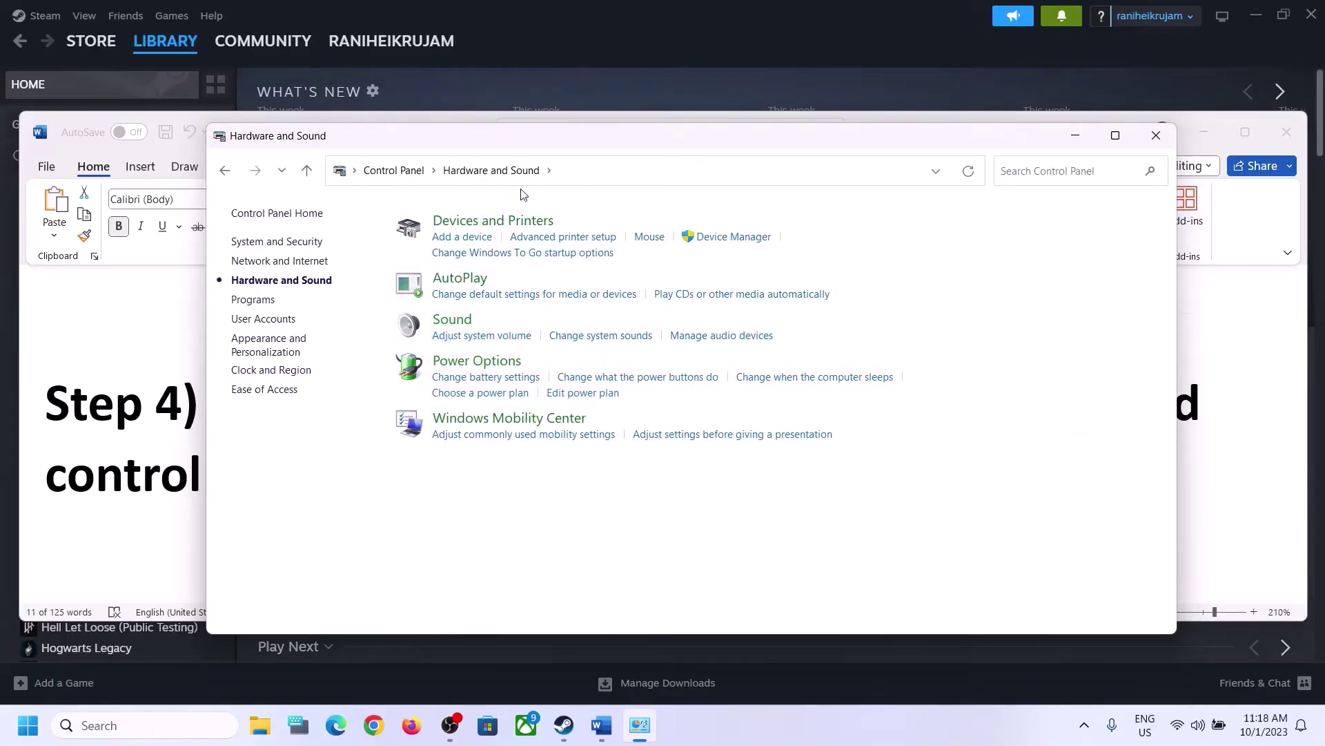
pyautogui.moveTo(316, 139); pyautogui.dragTo(627, 120)
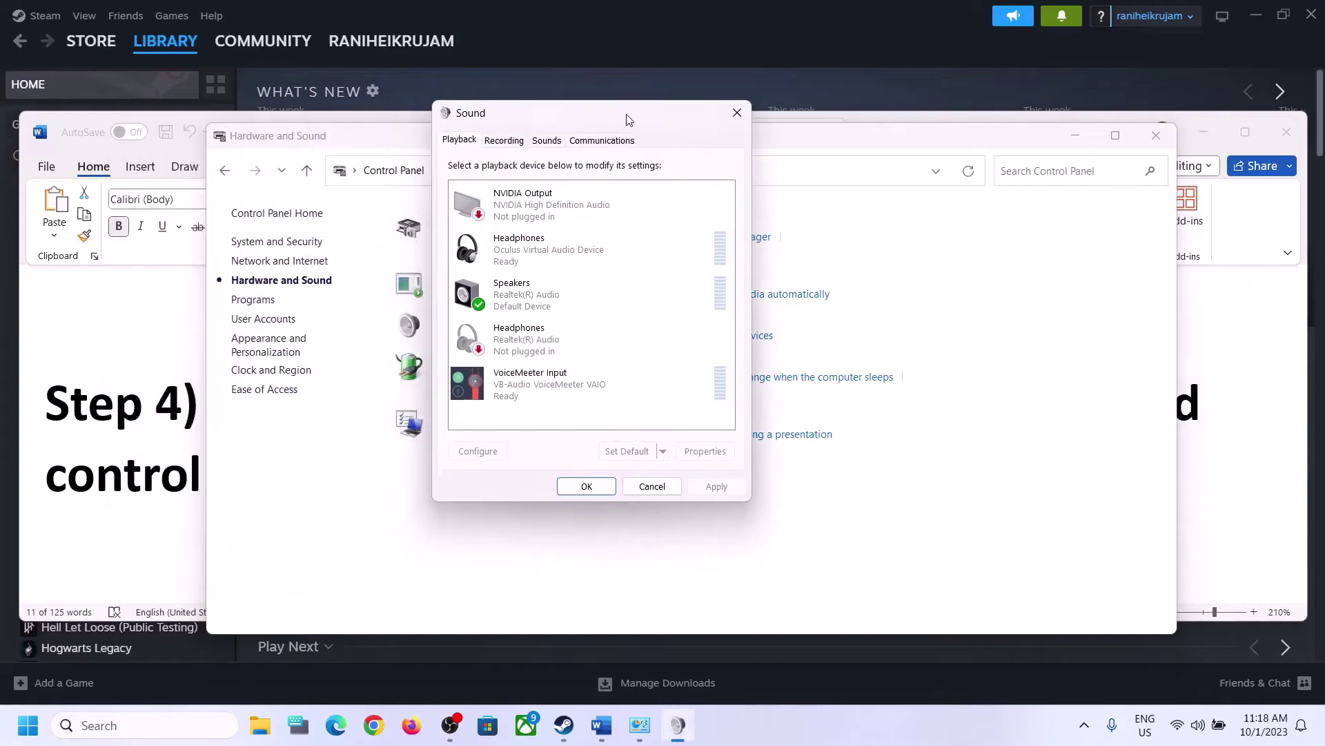
# Open the advanced properties of the Realtek(R) Audio Speakers playback device.
pyautogui.click(538, 306)
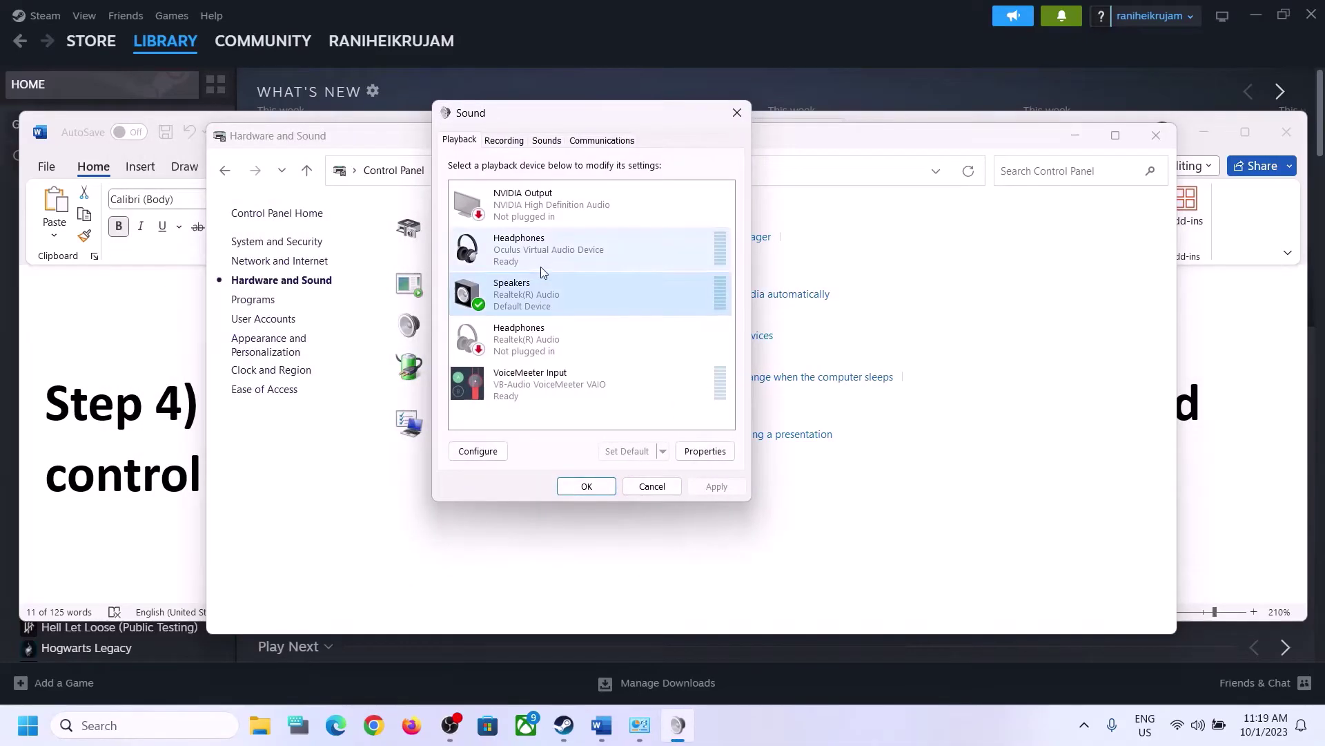
pyautogui.click(535, 255)
pyautogui.click(549, 307)
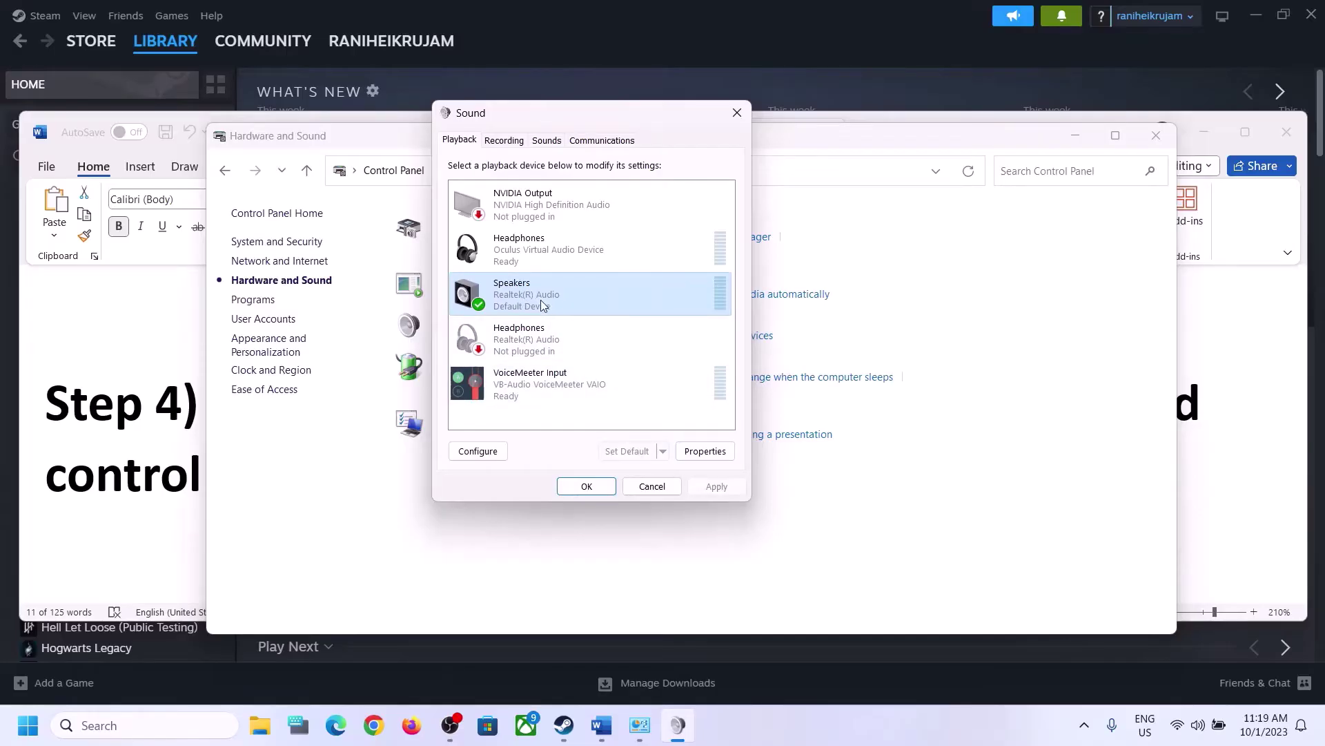
pyautogui.rightClick(542, 302)
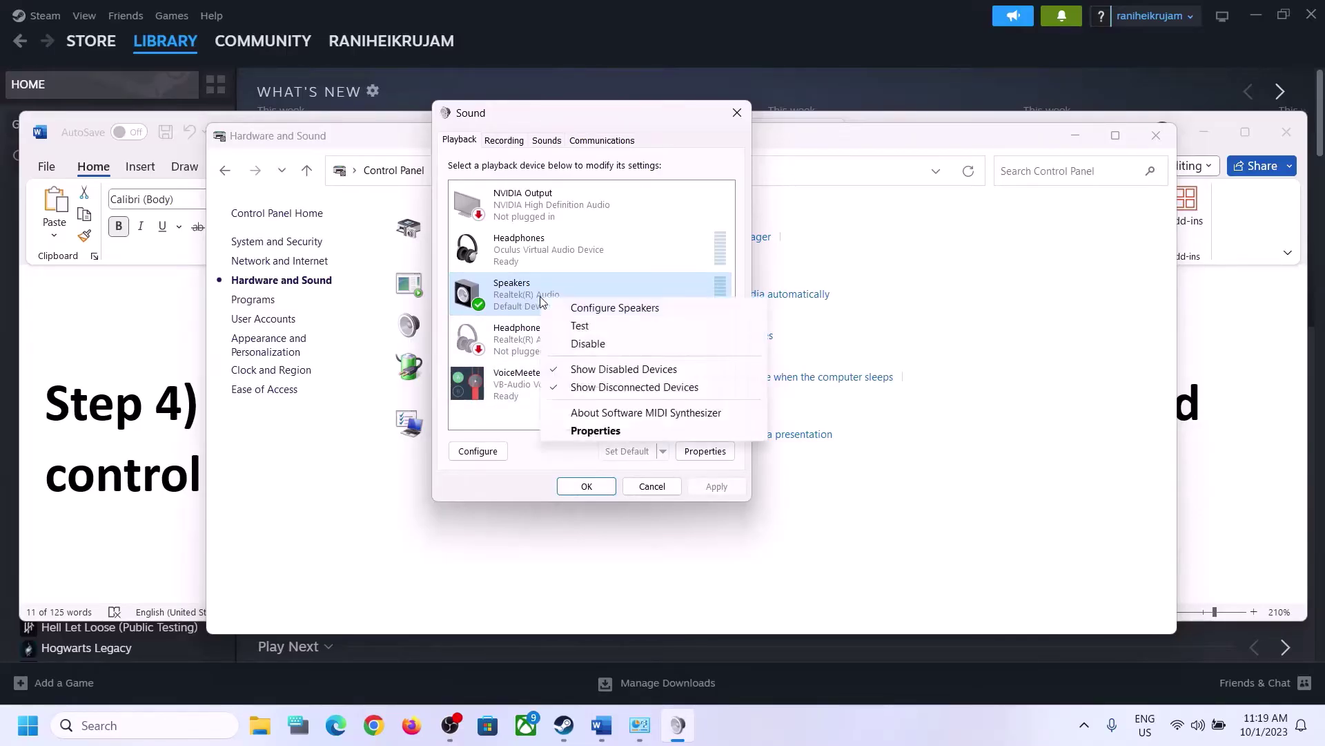
pyautogui.click(598, 431)
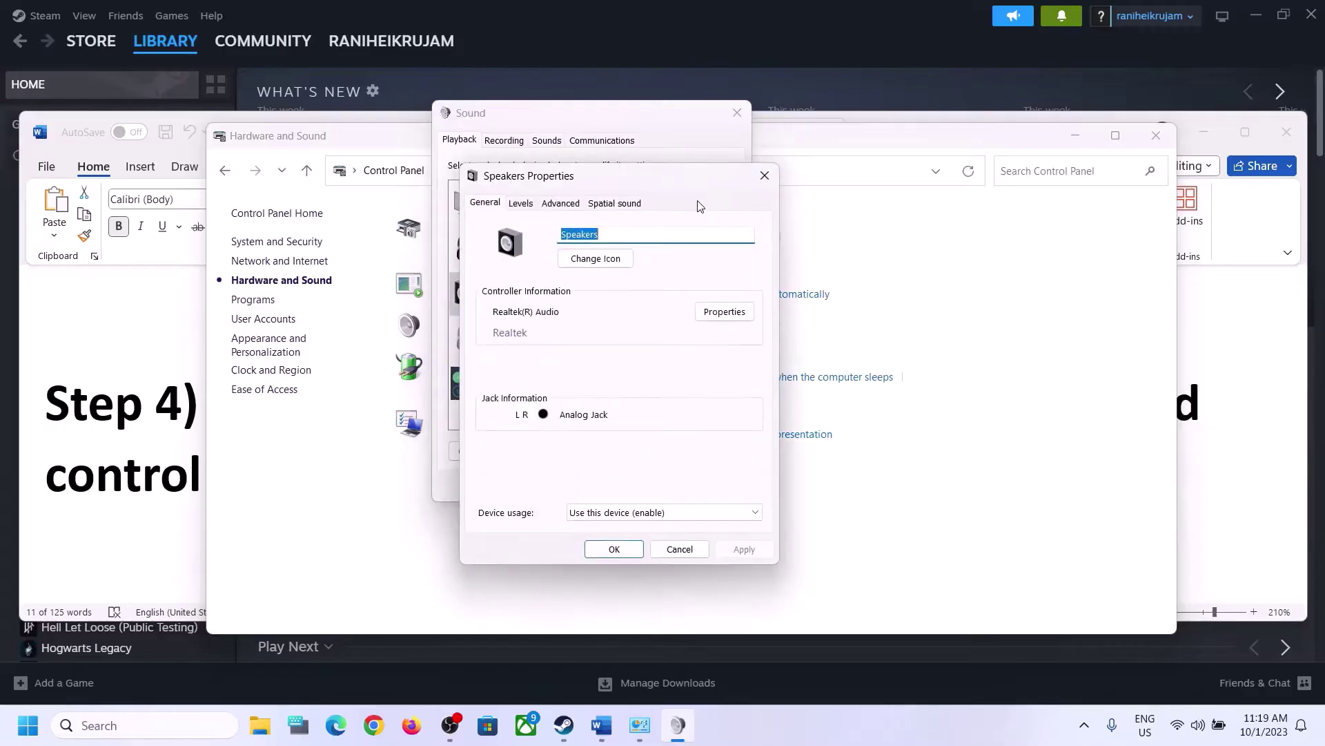
pyautogui.click(560, 208)
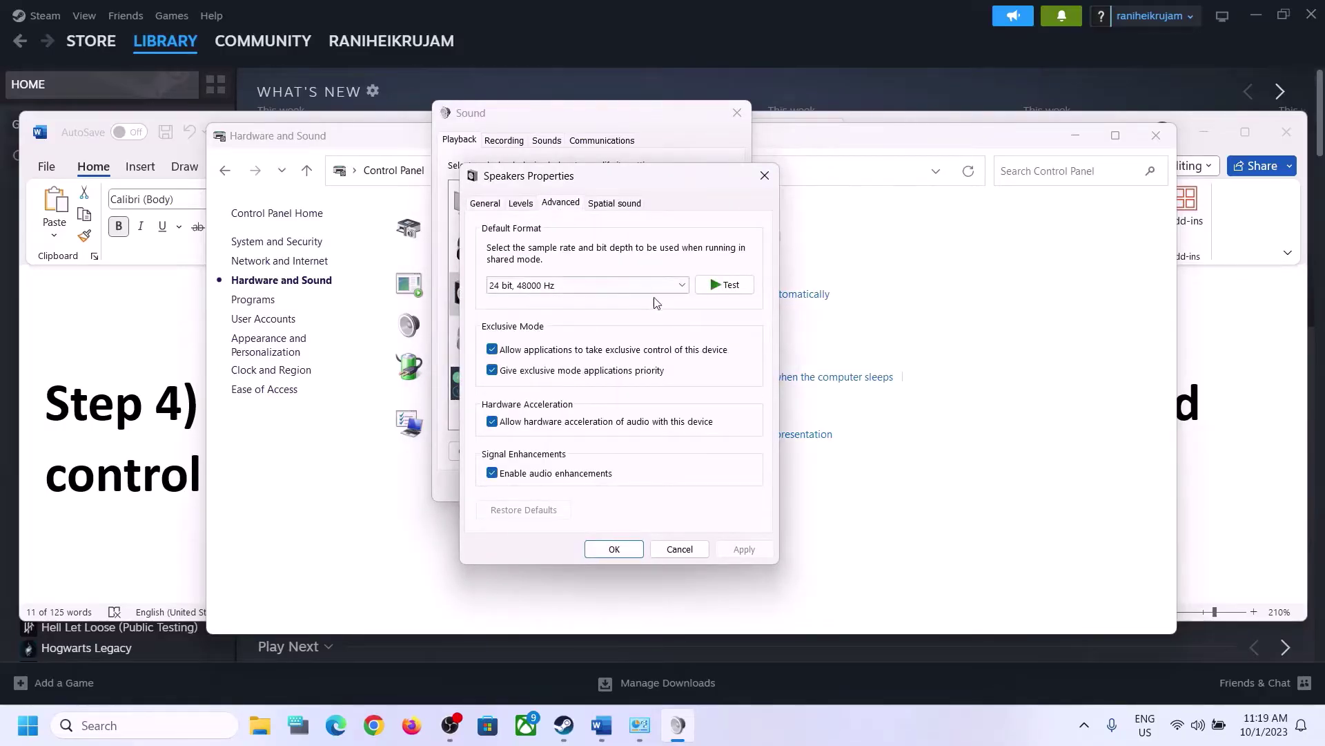
# Set the speakers' default format to 16 bit, 48000 Hz and apply it.
pyautogui.click(683, 286)
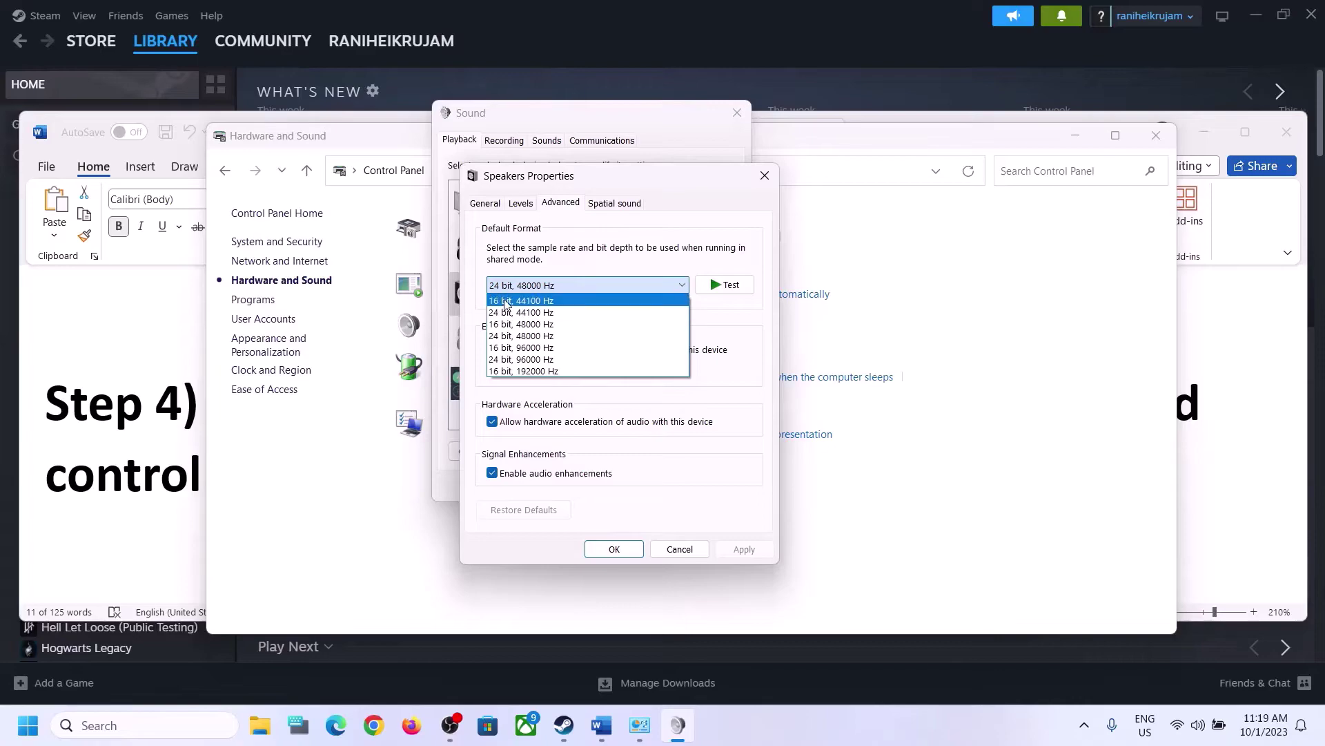
pyautogui.click(537, 325)
pyautogui.click(743, 549)
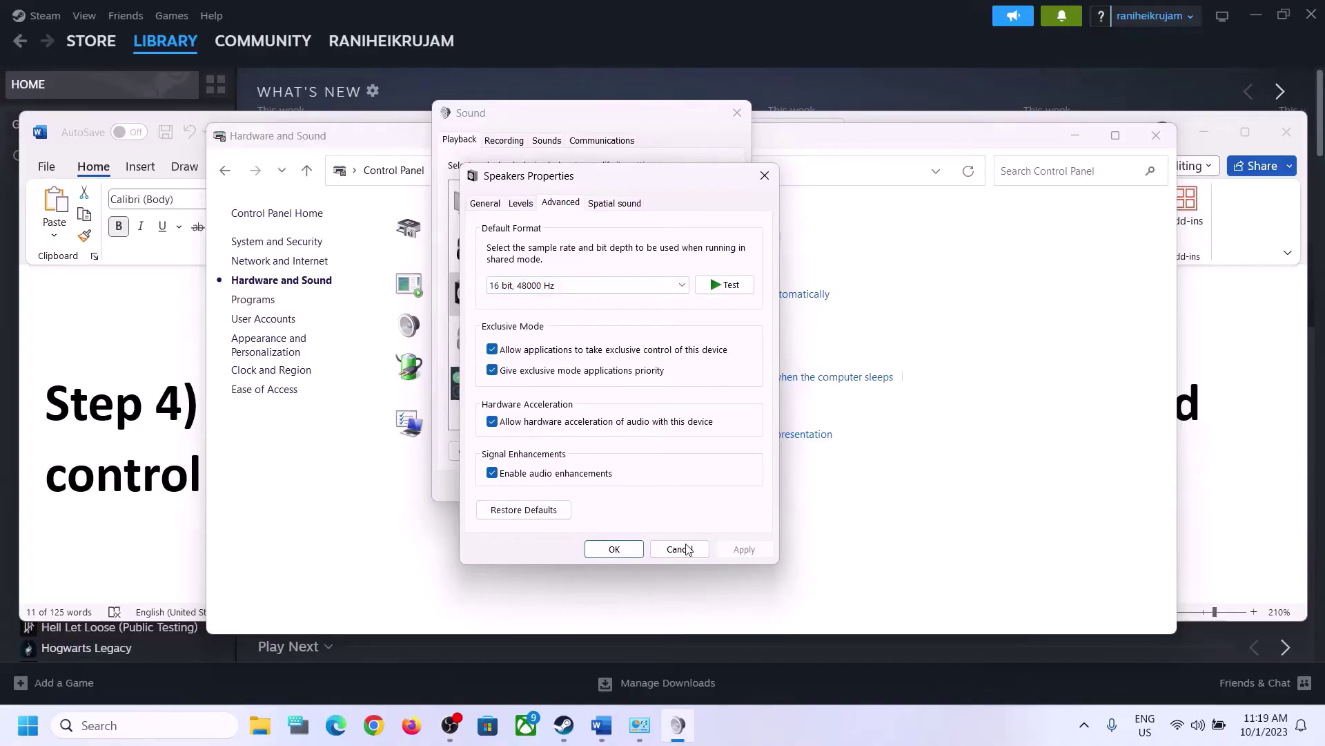
# Set the speakers' default format to 24 bit, 48000 Hz, apply it, and close the sound dialogs and Control Panel.
pyautogui.click(566, 285)
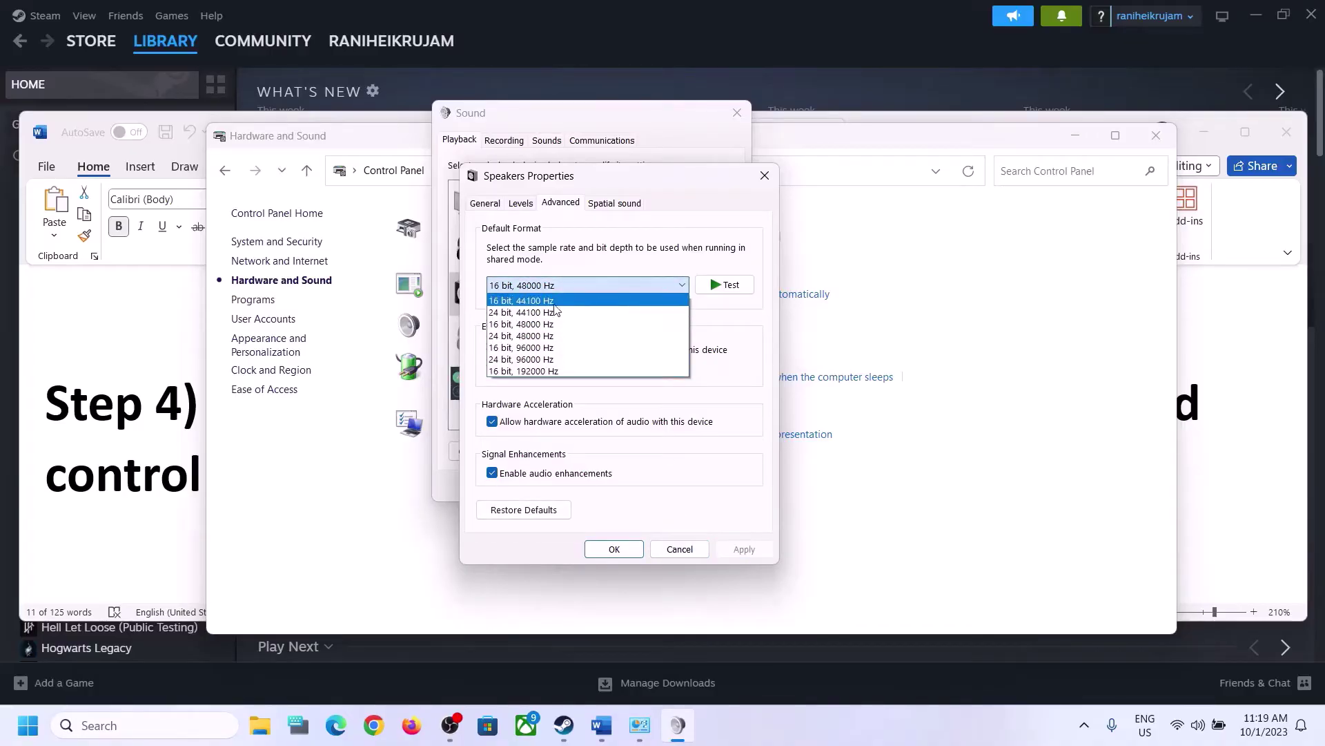
pyautogui.click(528, 335)
pyautogui.click(744, 549)
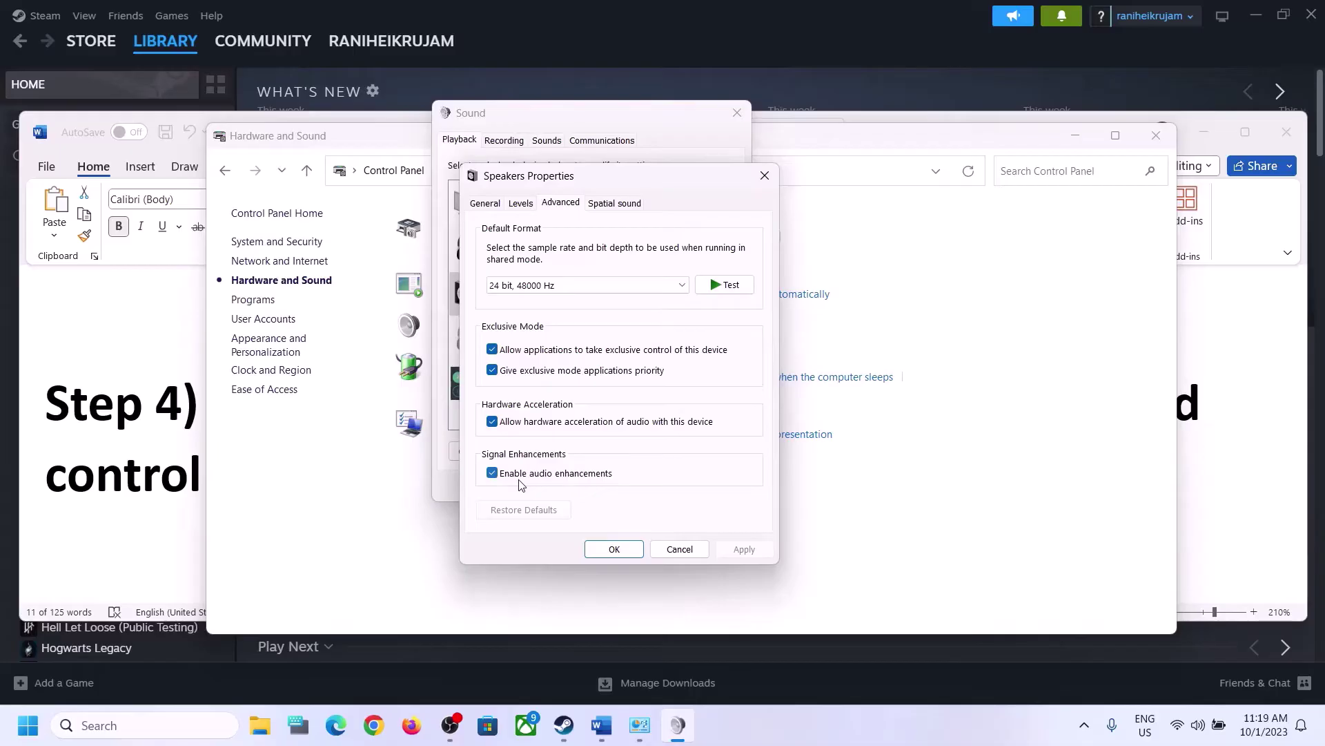
pyautogui.click(616, 550)
pyautogui.click(608, 488)
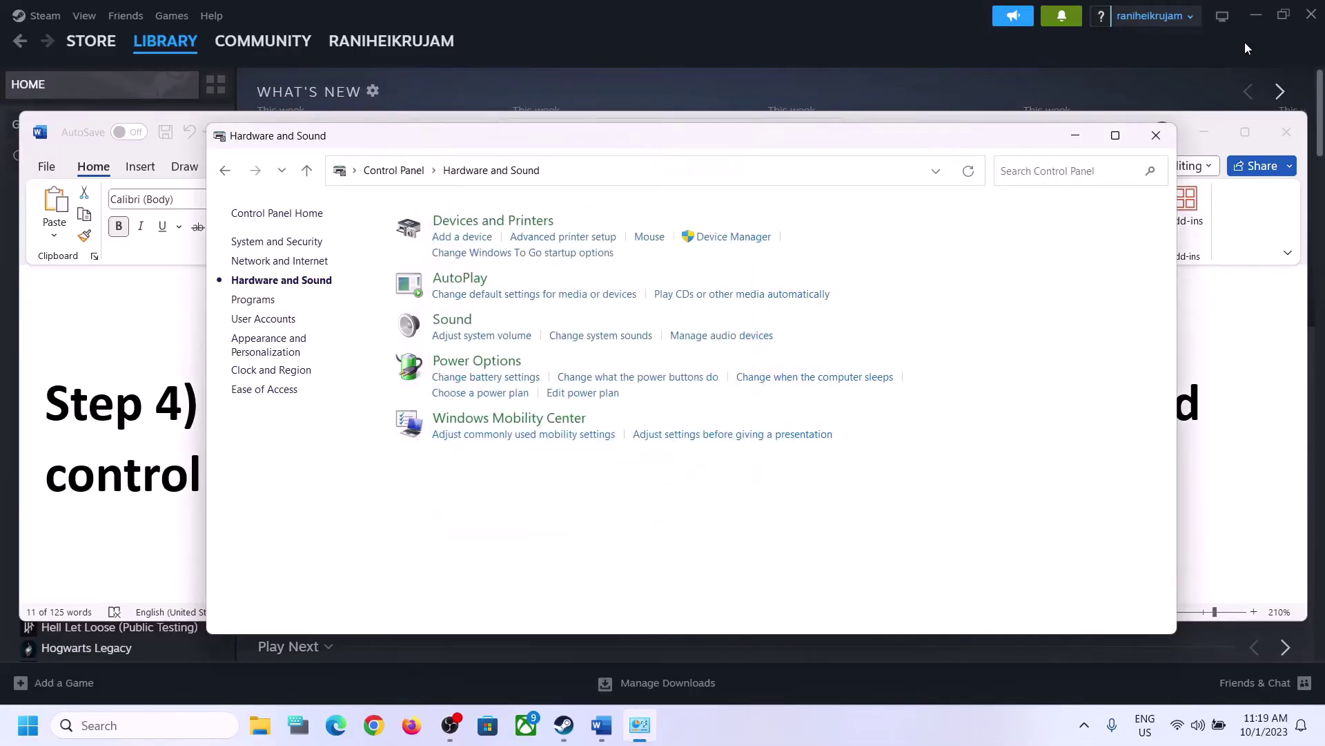
pyautogui.click(1156, 135)
# Highlight the 48/44k Hz sample rate in Step 4 of the Word notes, then clear the selection.
pyautogui.click(763, 404)
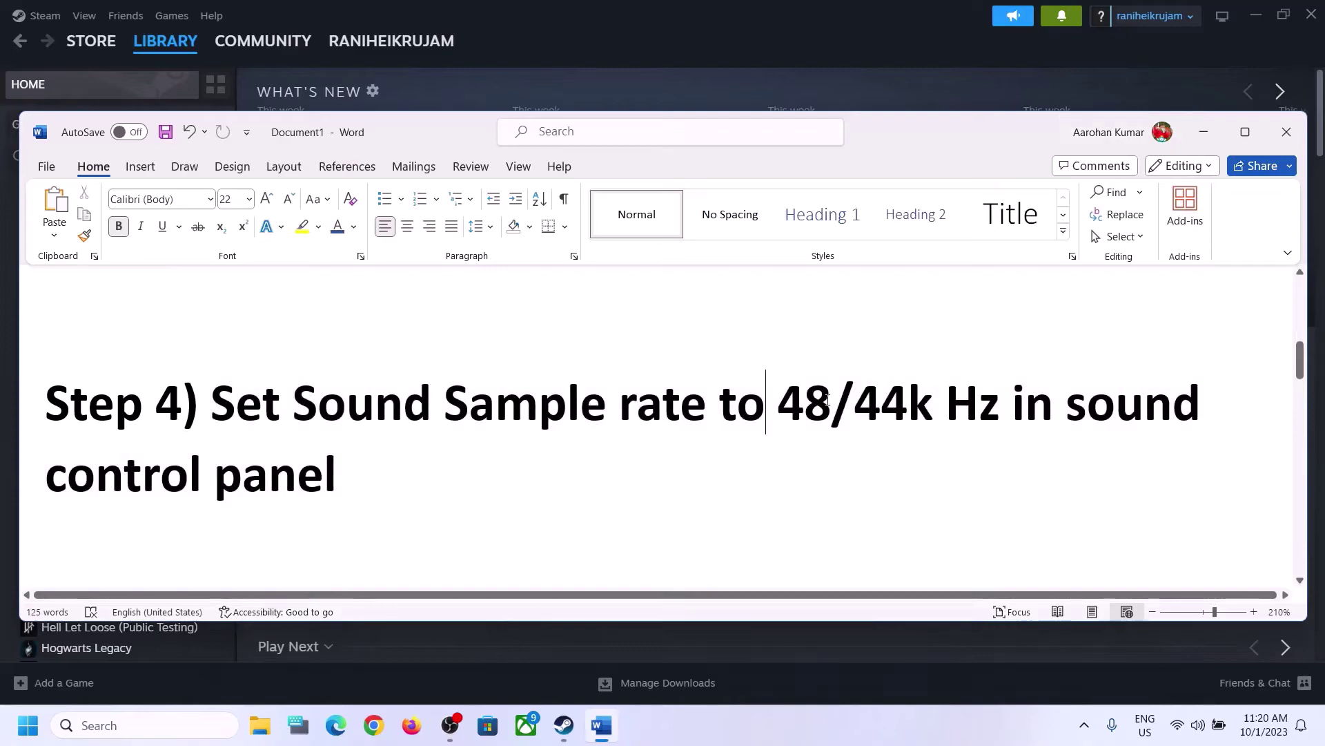
pyautogui.moveTo(760, 408); pyautogui.dragTo(1009, 408)
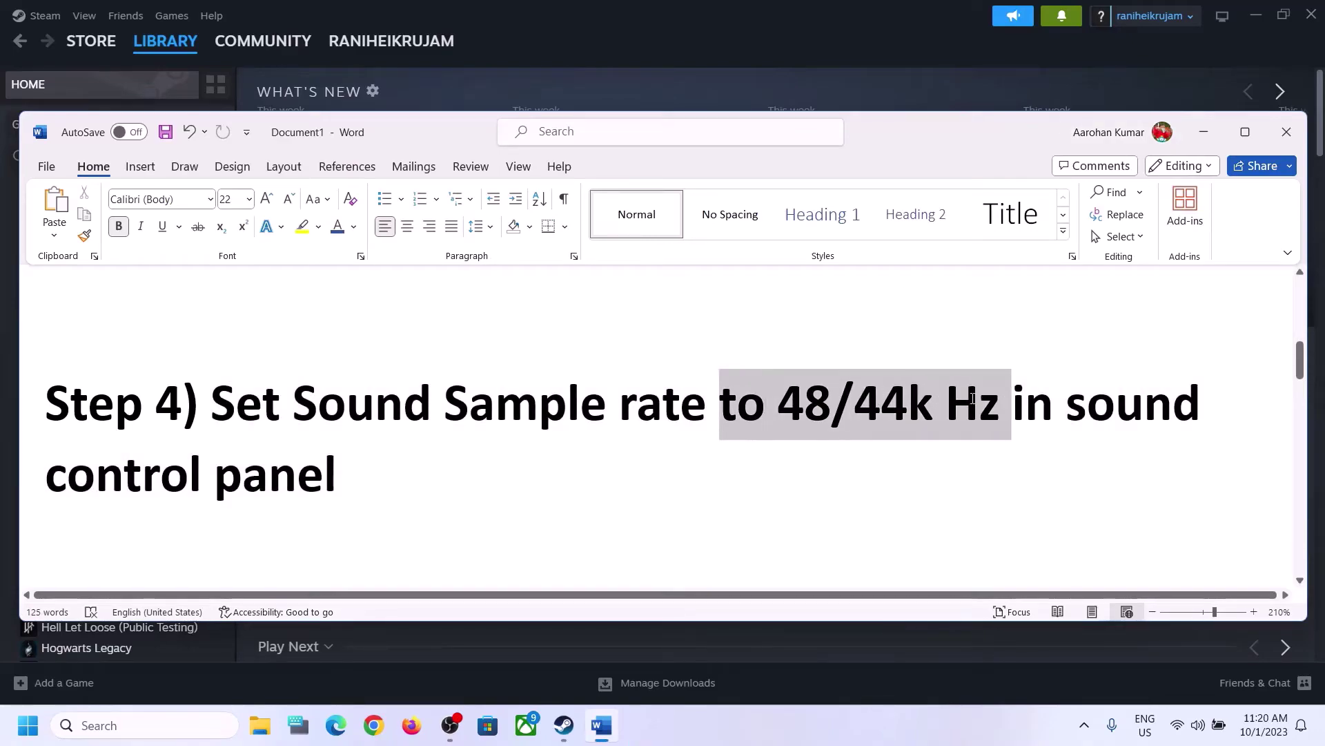
pyautogui.click(411, 450)
# Highlight Step 5's phrases on disconnecting the controller at game start and connecting it once the sound is established.
pyautogui.scroll(-1, 417, 451)
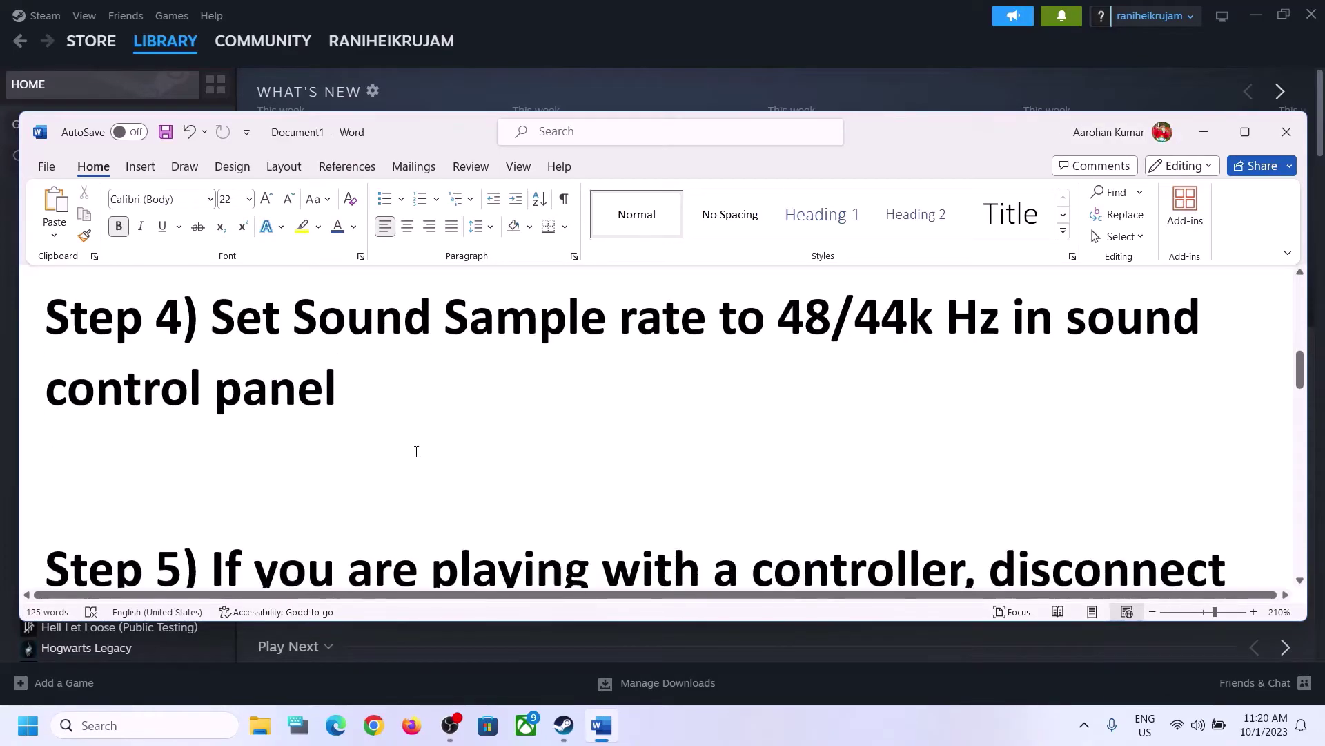
pyautogui.scroll(-2, 417, 451)
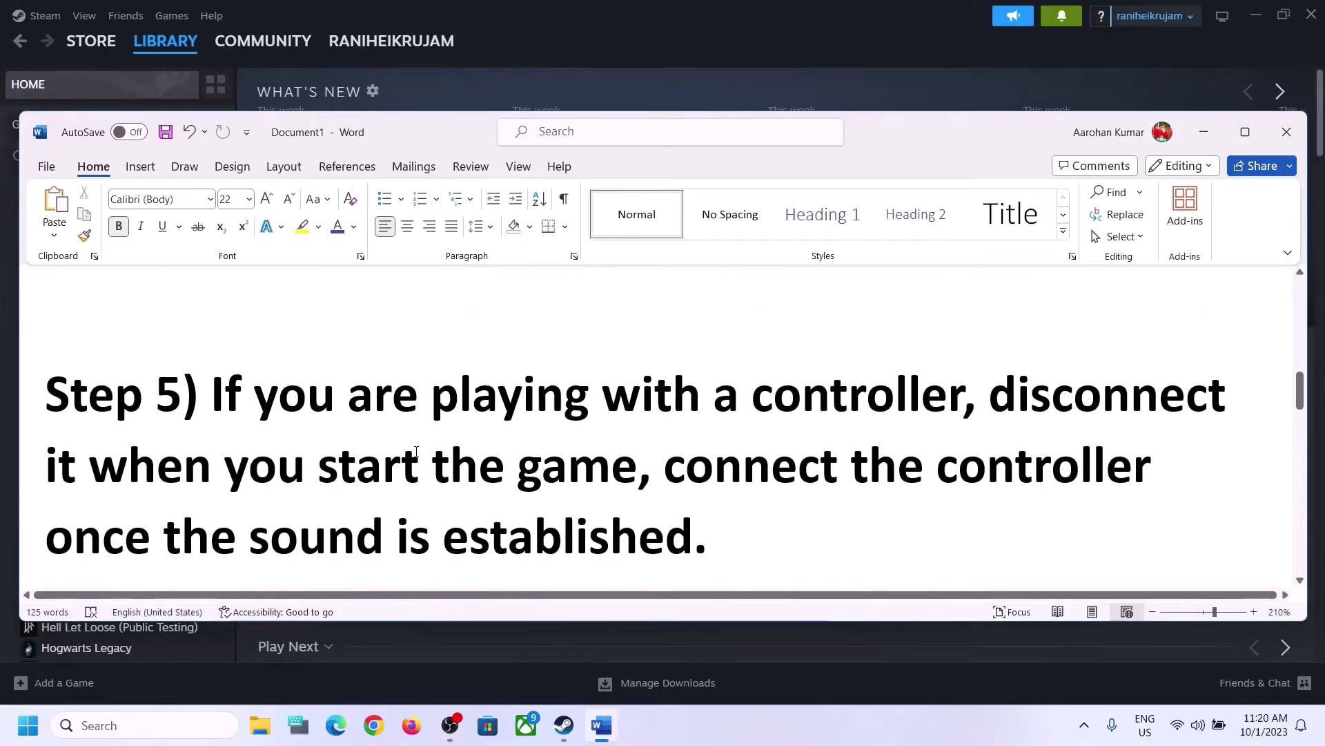
pyautogui.moveTo(212, 397); pyautogui.dragTo(609, 481)
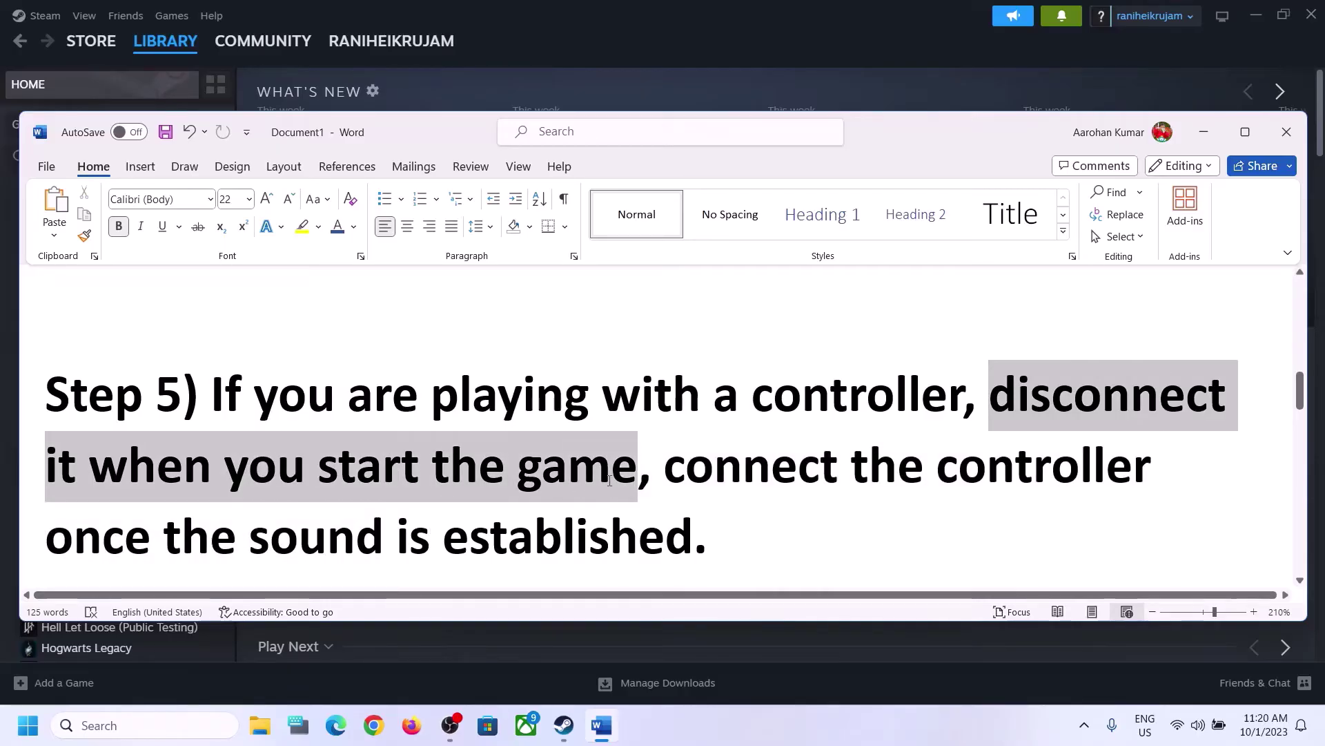
pyautogui.click(1050, 395)
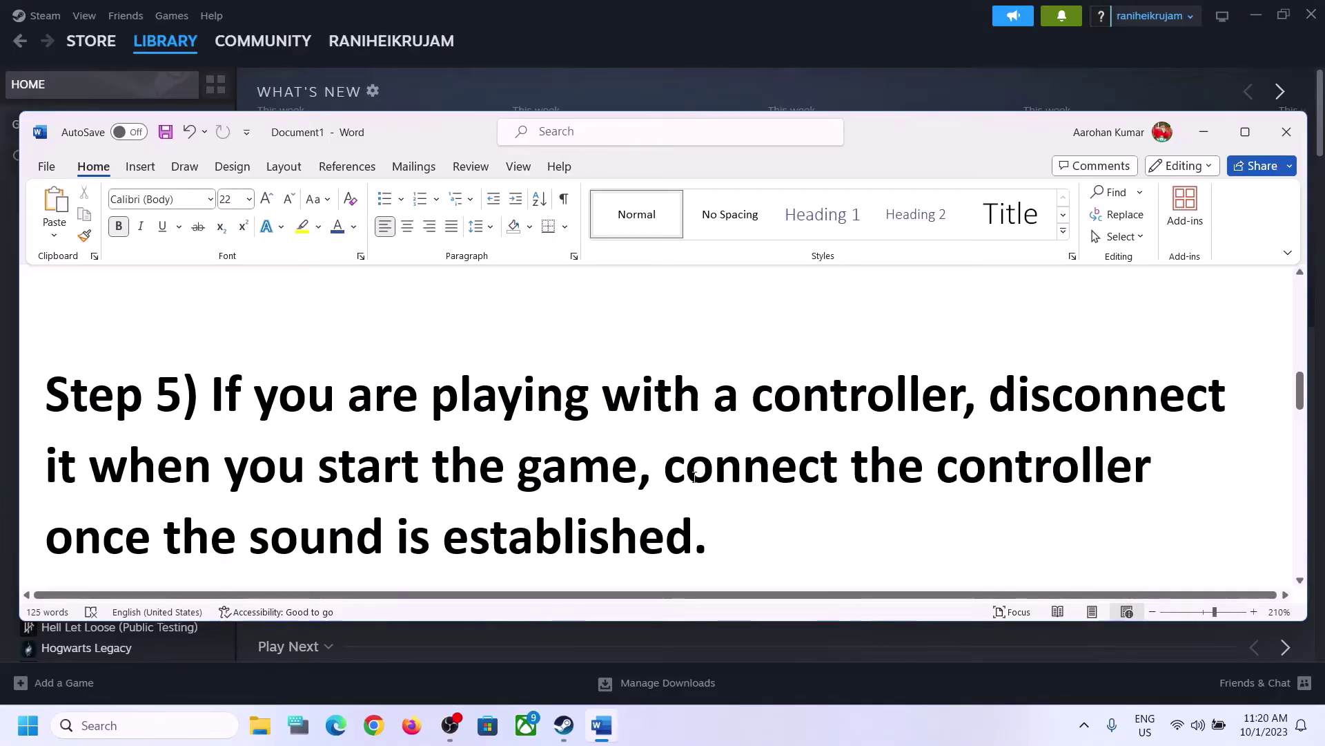
pyautogui.click(665, 467)
pyautogui.hotkey('shift', 'End')
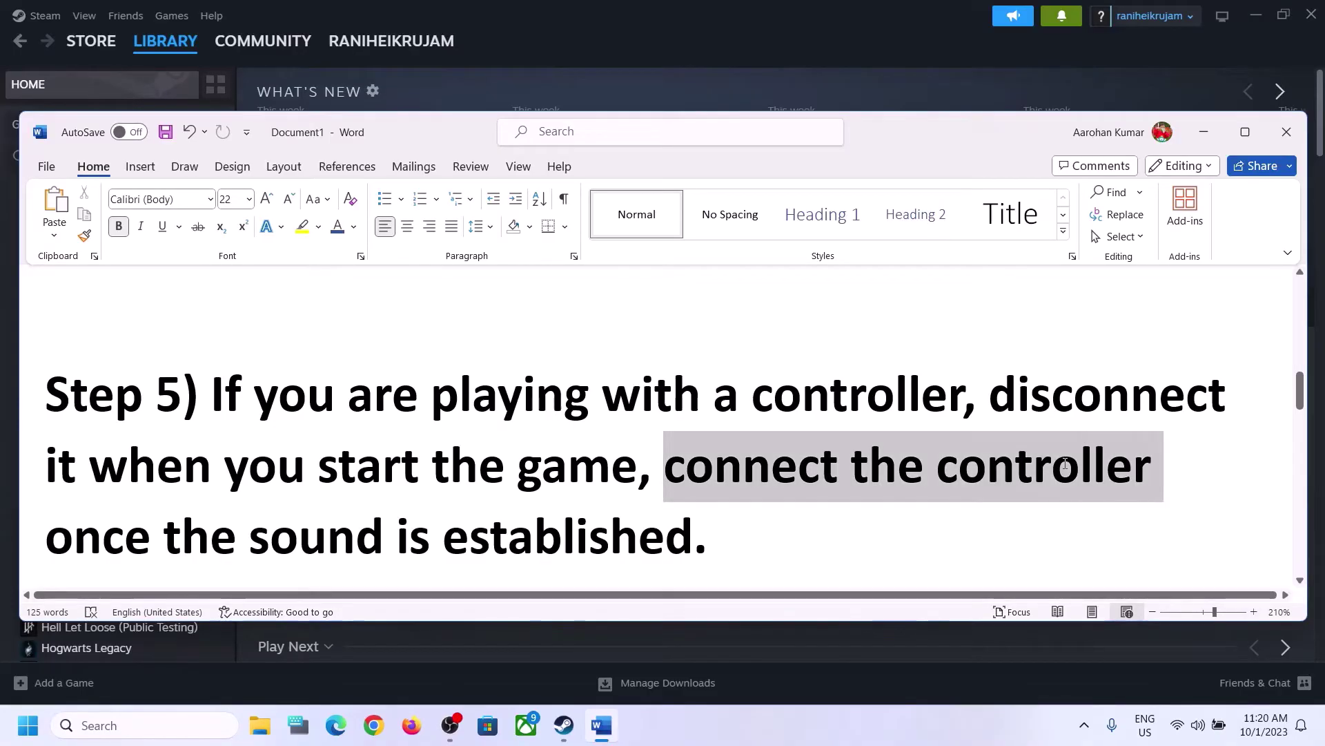
pyautogui.moveTo(46, 539); pyautogui.dragTo(567, 540)
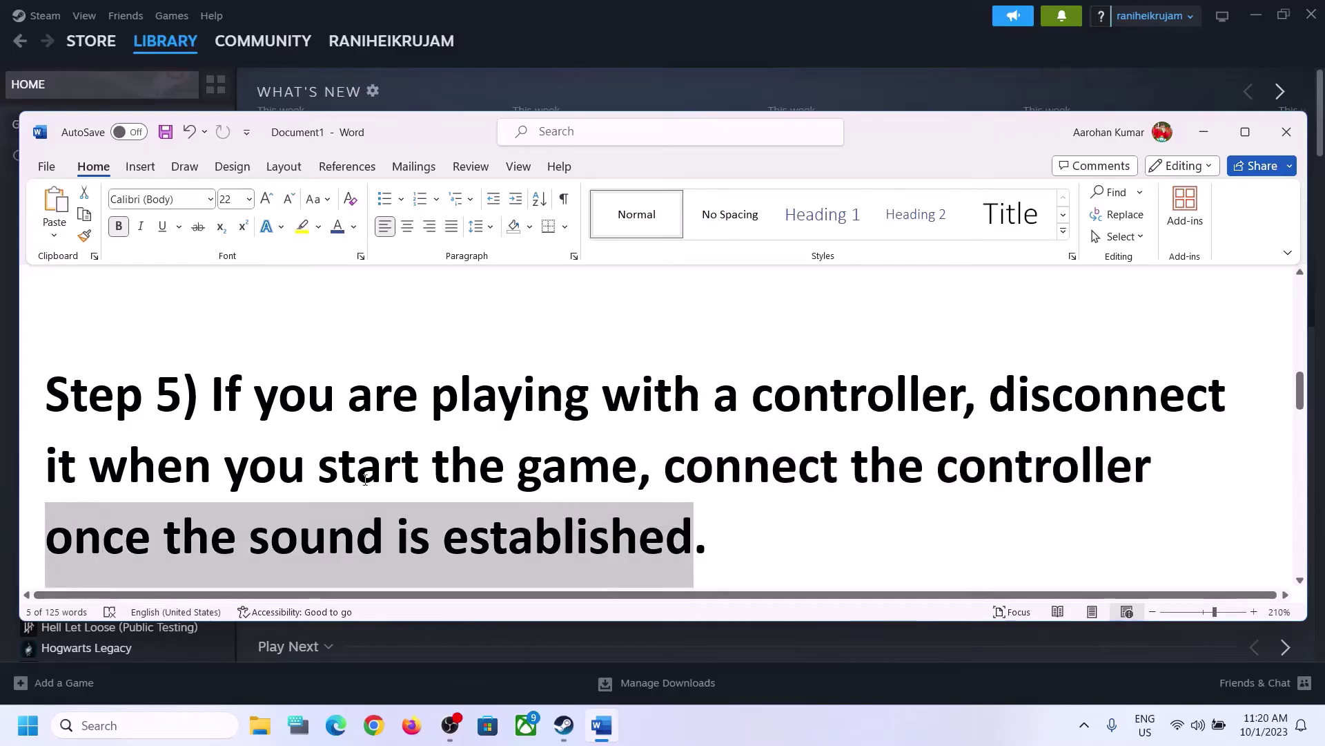
# Highlight Step 6's instruction to turn off Spatial Sound in the Word notes.
pyautogui.click(391, 386)
pyautogui.scroll(-2, 431, 429)
pyautogui.scroll(-2, 431, 429)
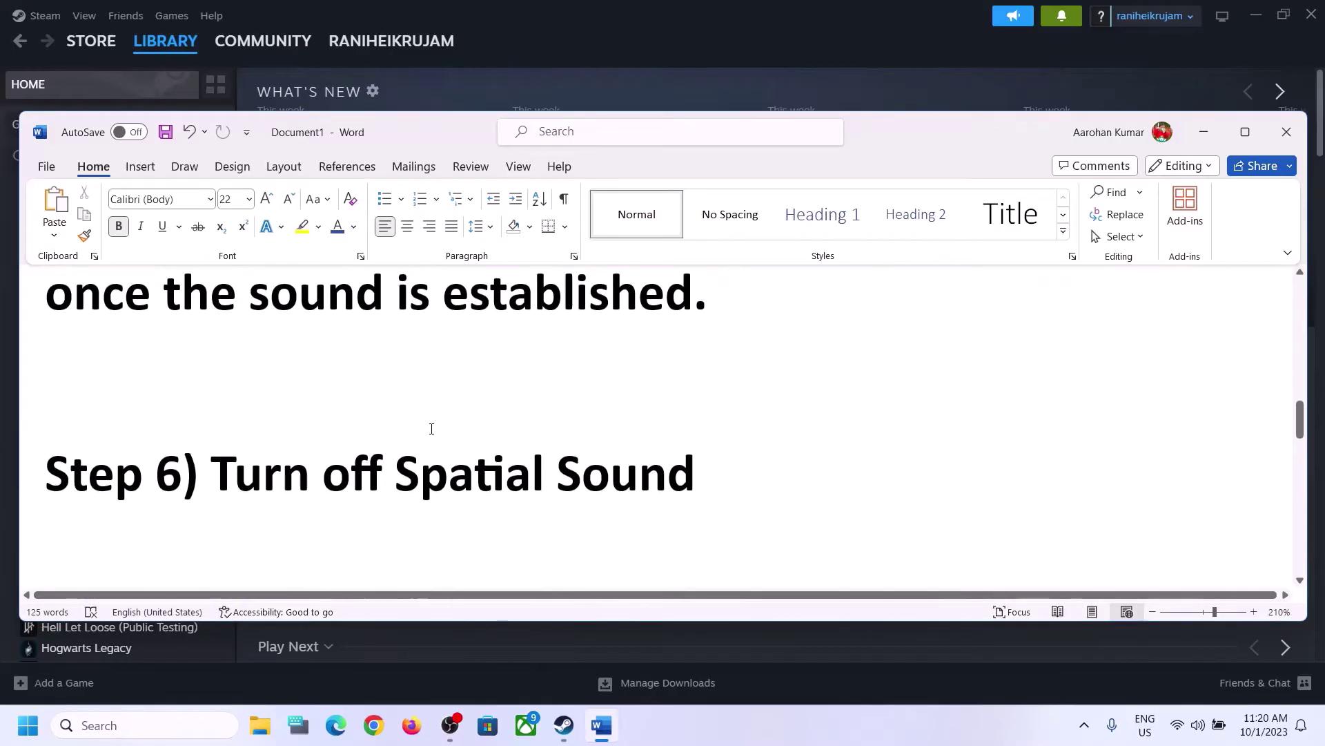
pyautogui.moveTo(391, 467); pyautogui.dragTo(731, 465)
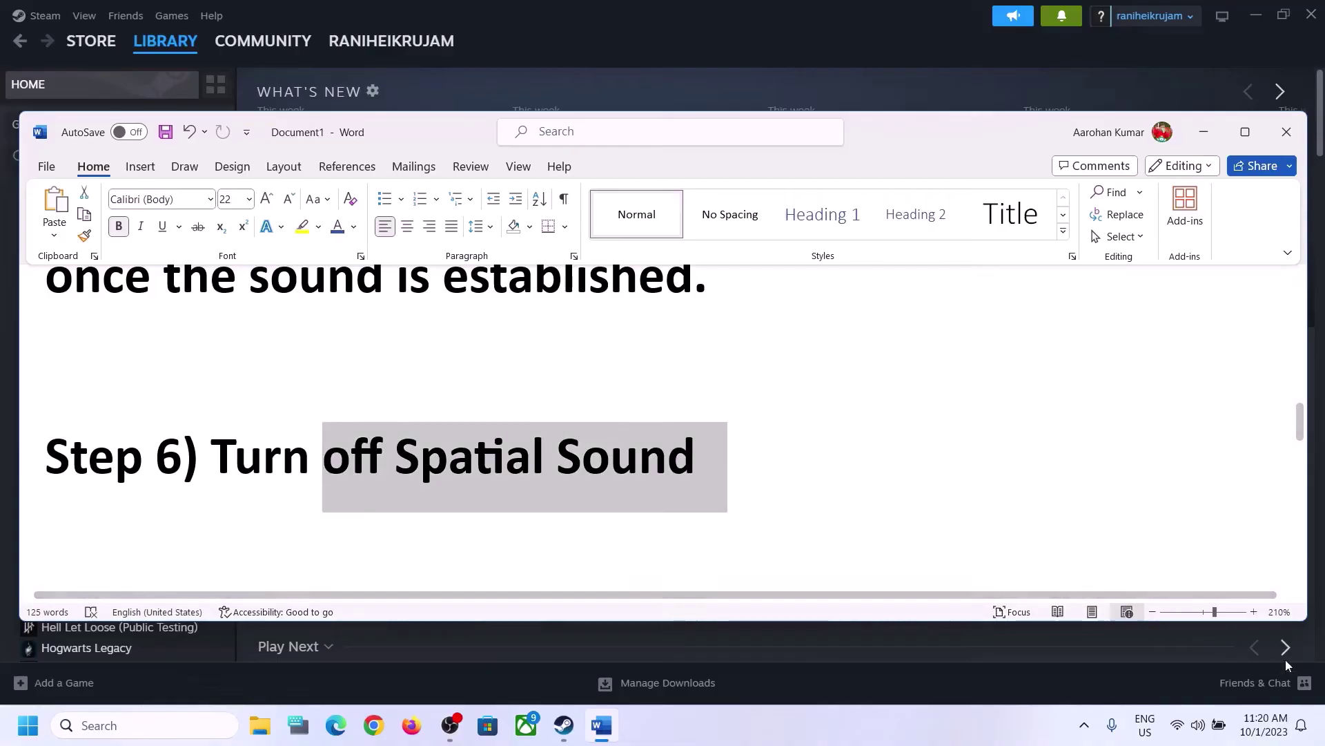
pyautogui.rightClick(1199, 726)
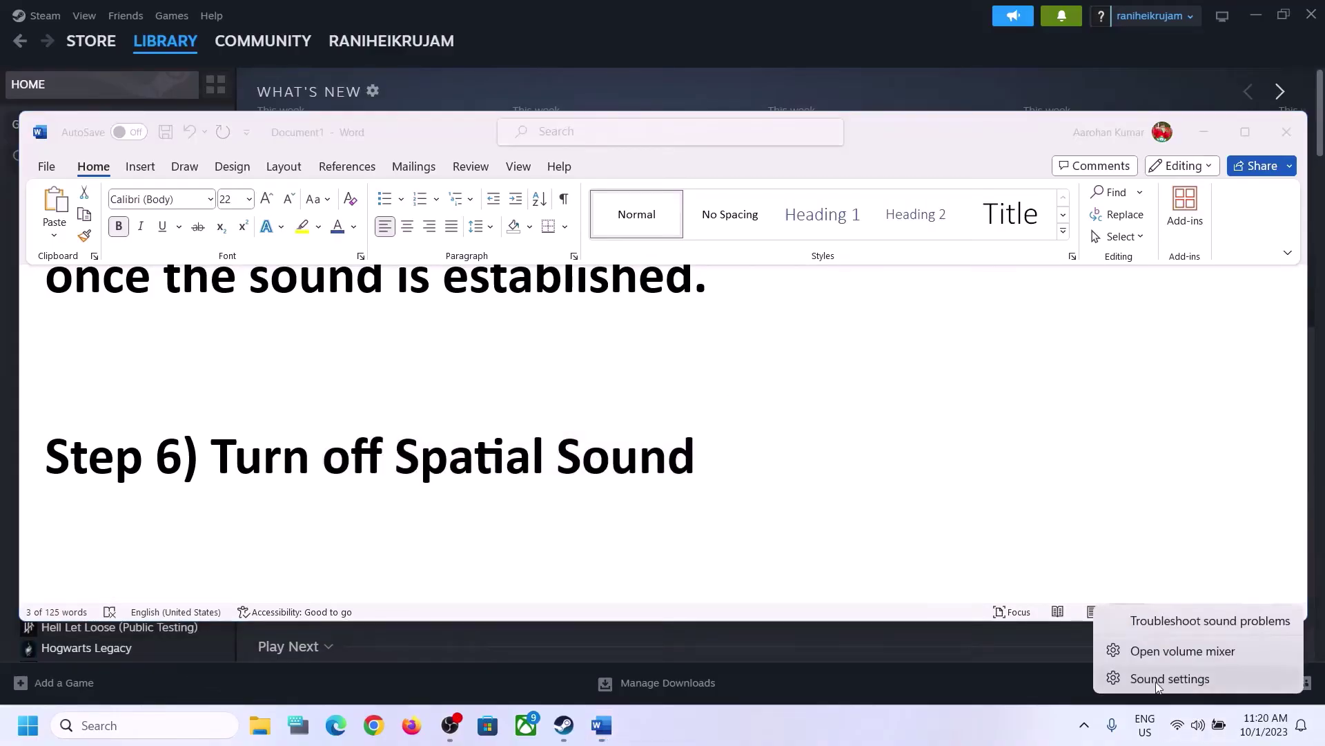
pyautogui.click(1194, 673)
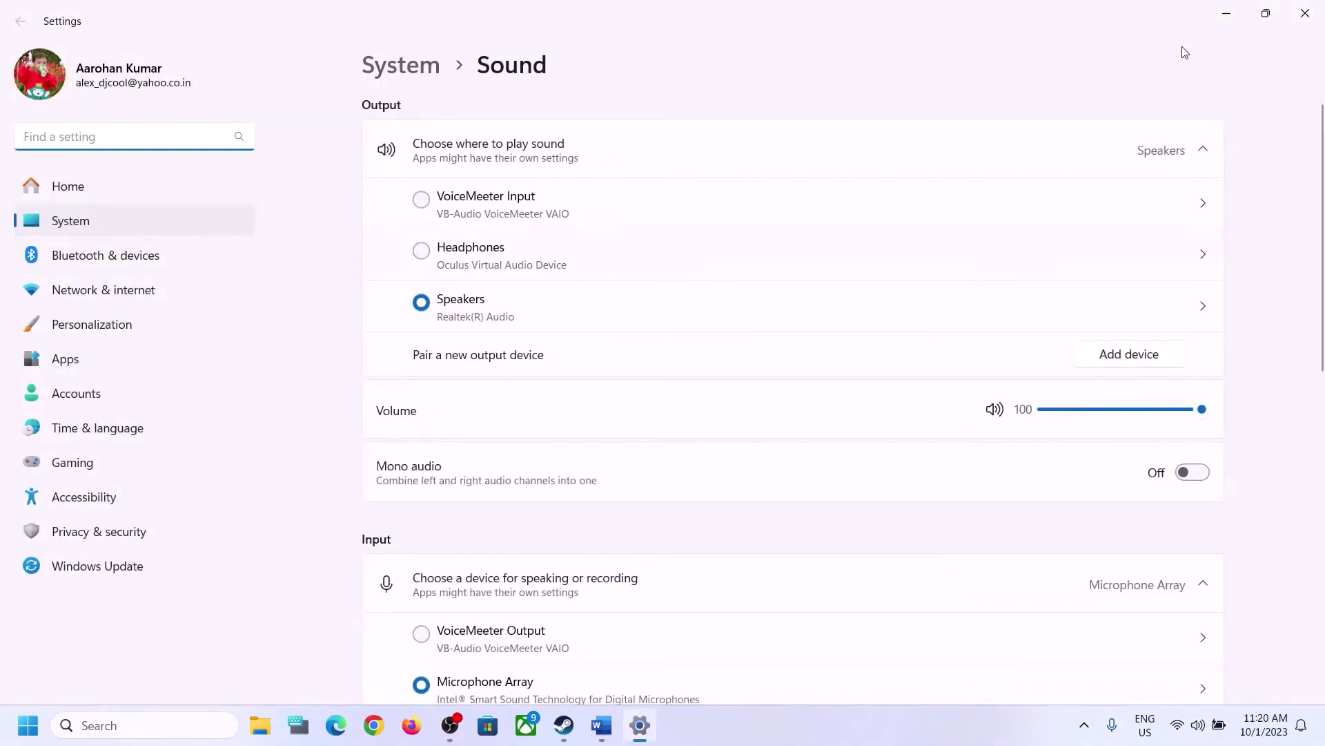
pyautogui.click(1305, 13)
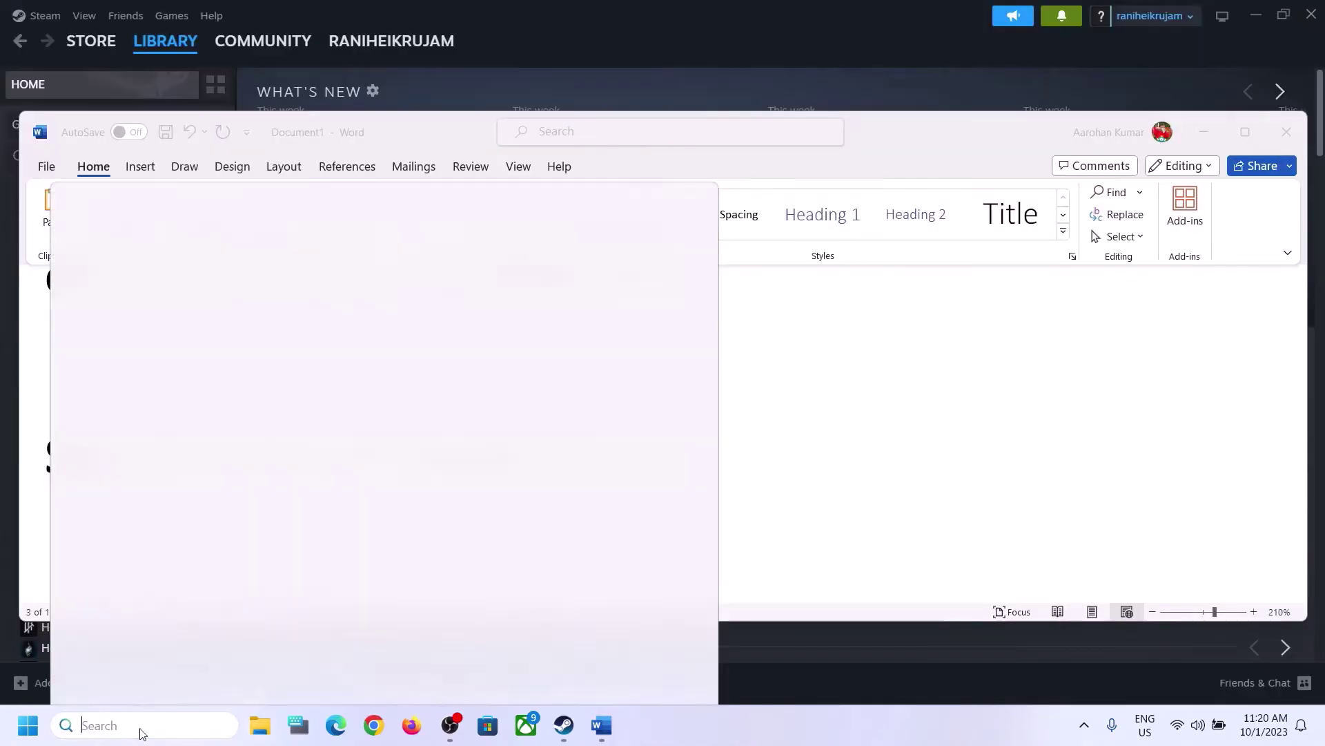
# Search Windows for Control Panel and open the Sound dialog from its Hardware and Sound category.
pyautogui.click(139, 726)
pyautogui.write('control')
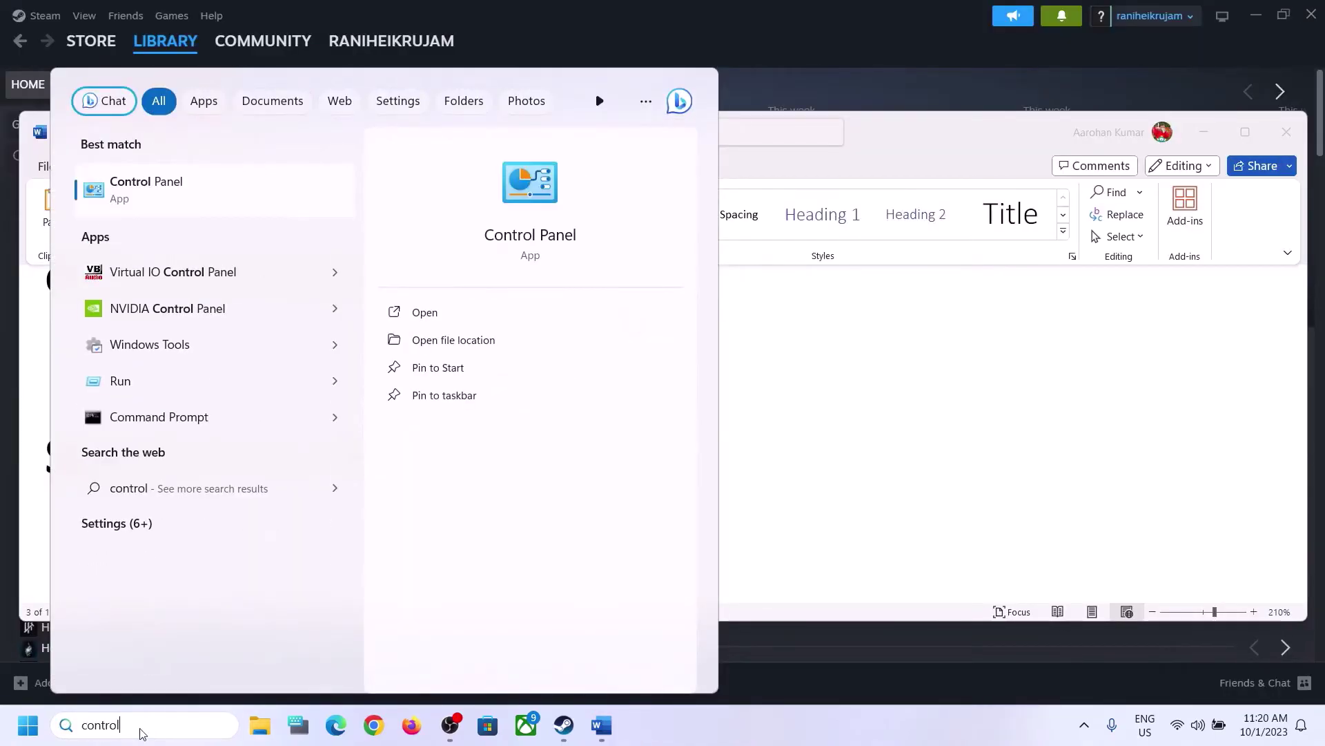
pyautogui.press('Return')
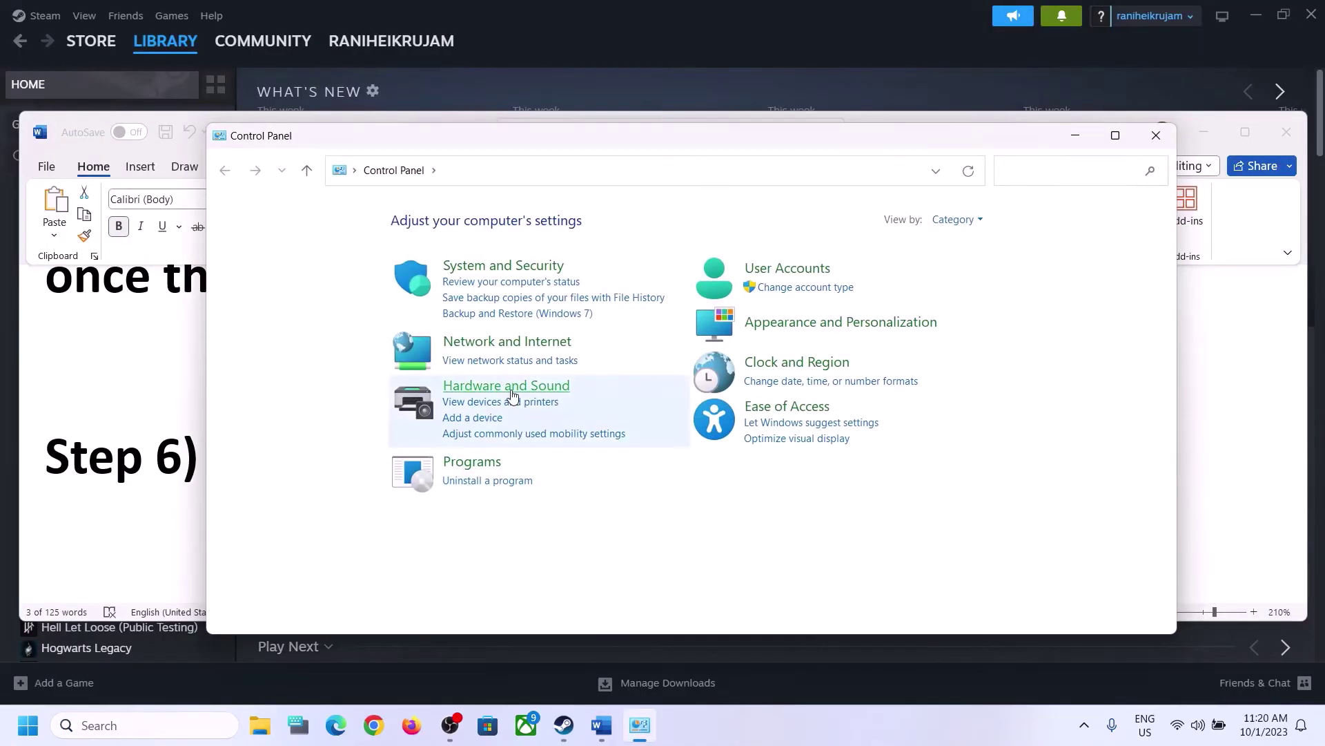
pyautogui.click(510, 386)
pyautogui.click(458, 336)
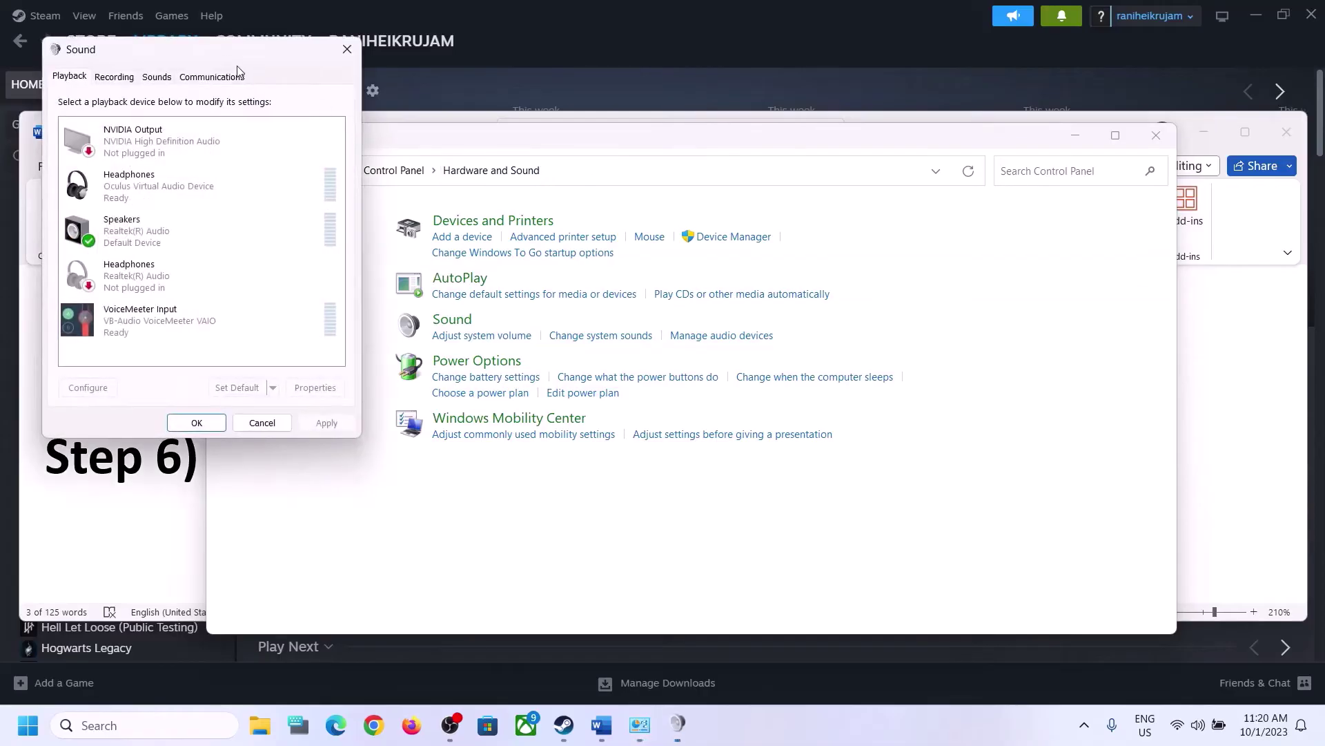
# Set the Realtek speakers' spatial sound format to Off, apply it, and close the Speakers Properties and Sound dialogs.
pyautogui.moveTo(239, 69); pyautogui.dragTo(658, 104)
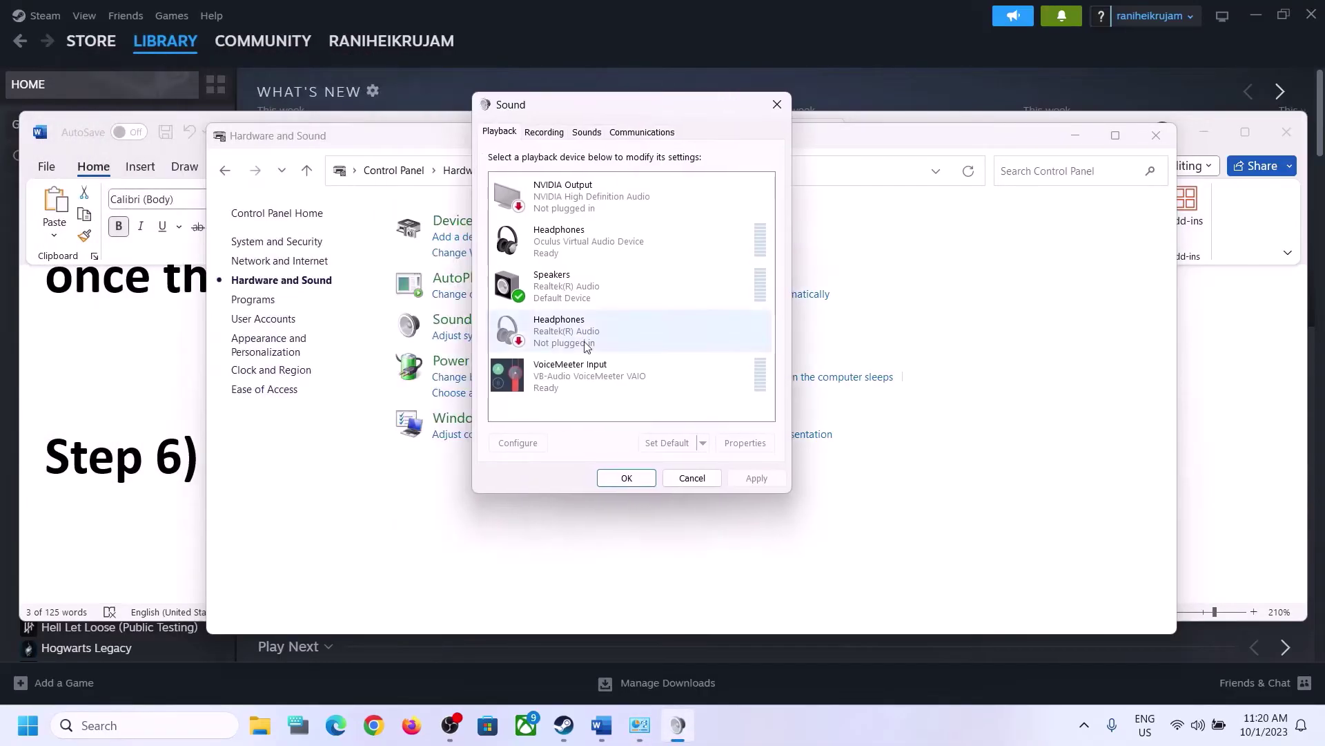
pyautogui.click(574, 292)
pyautogui.rightClick(574, 291)
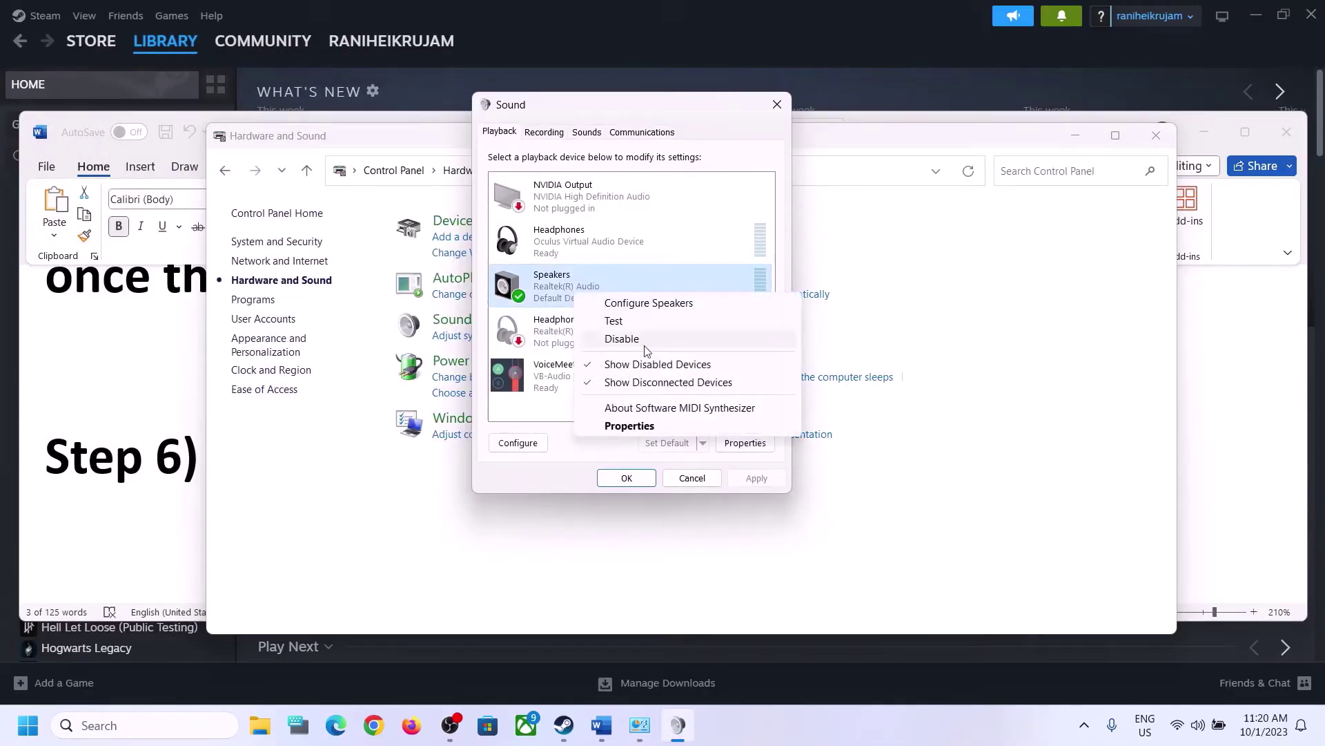
pyautogui.click(642, 425)
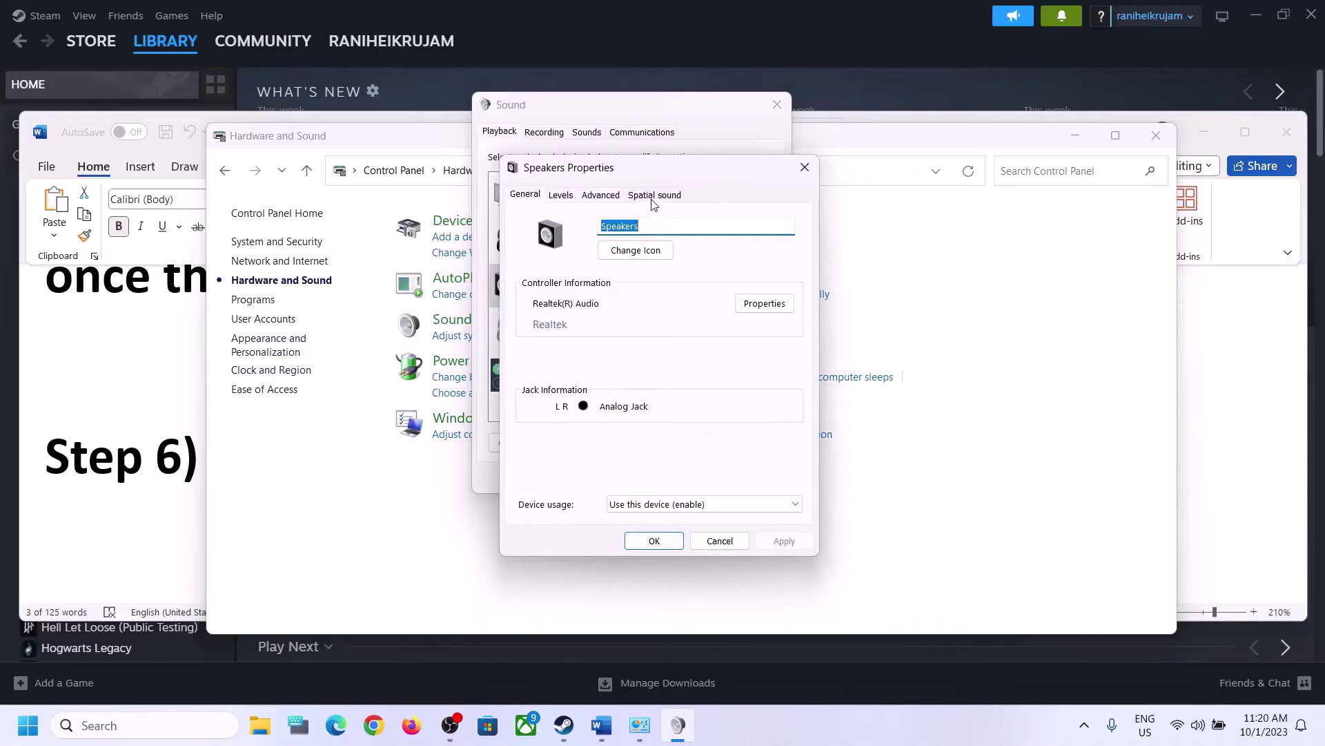
pyautogui.click(652, 195)
pyautogui.click(641, 277)
pyautogui.click(552, 293)
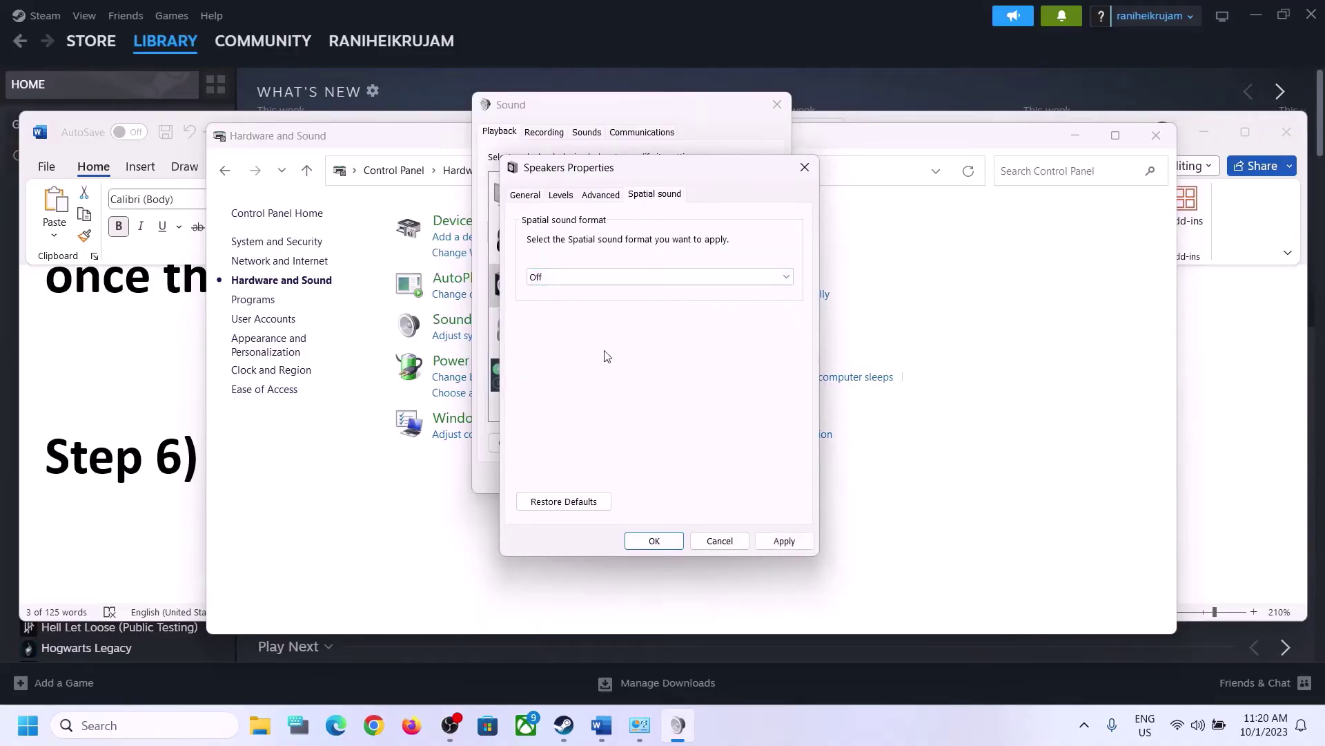
pyautogui.click(770, 537)
pyautogui.click(666, 541)
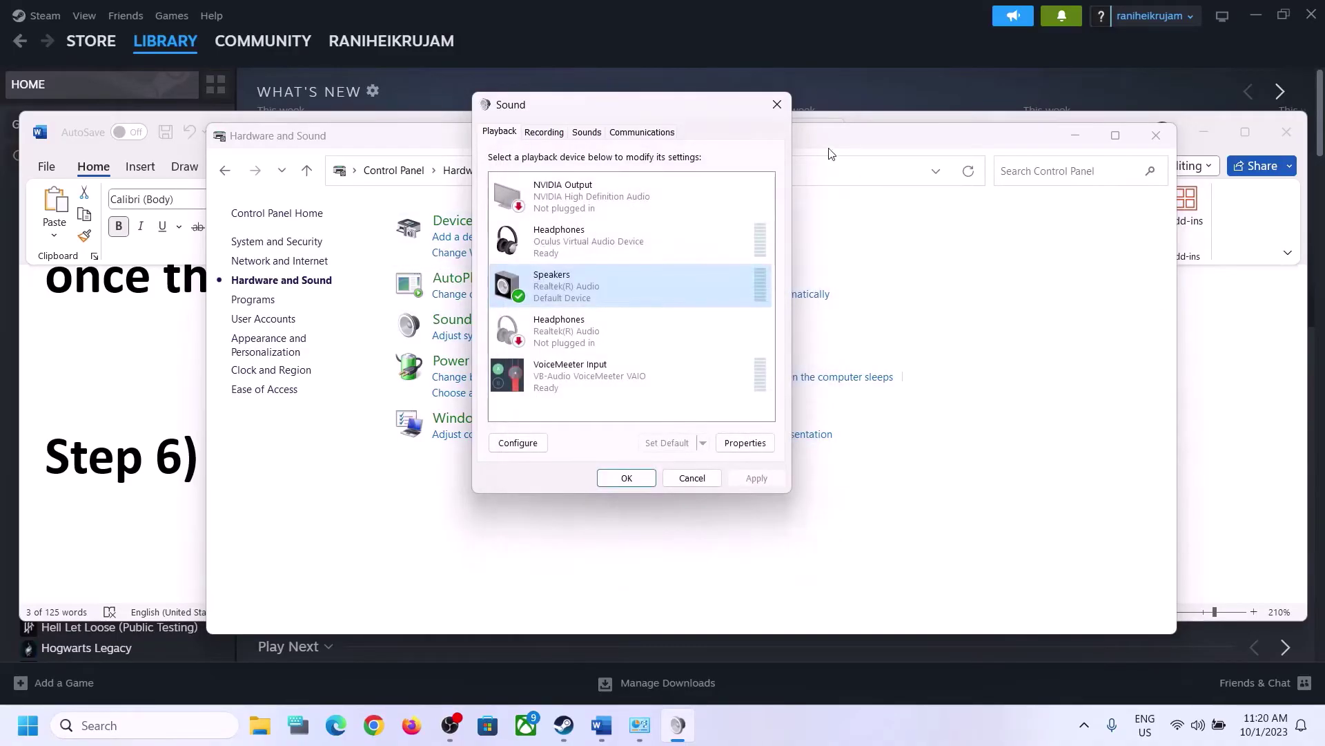
pyautogui.click(778, 106)
# Return to the Word notes and highlight Step 7's phrases "Oculus/voicemeeter" and "recording and playback".
pyautogui.click(201, 442)
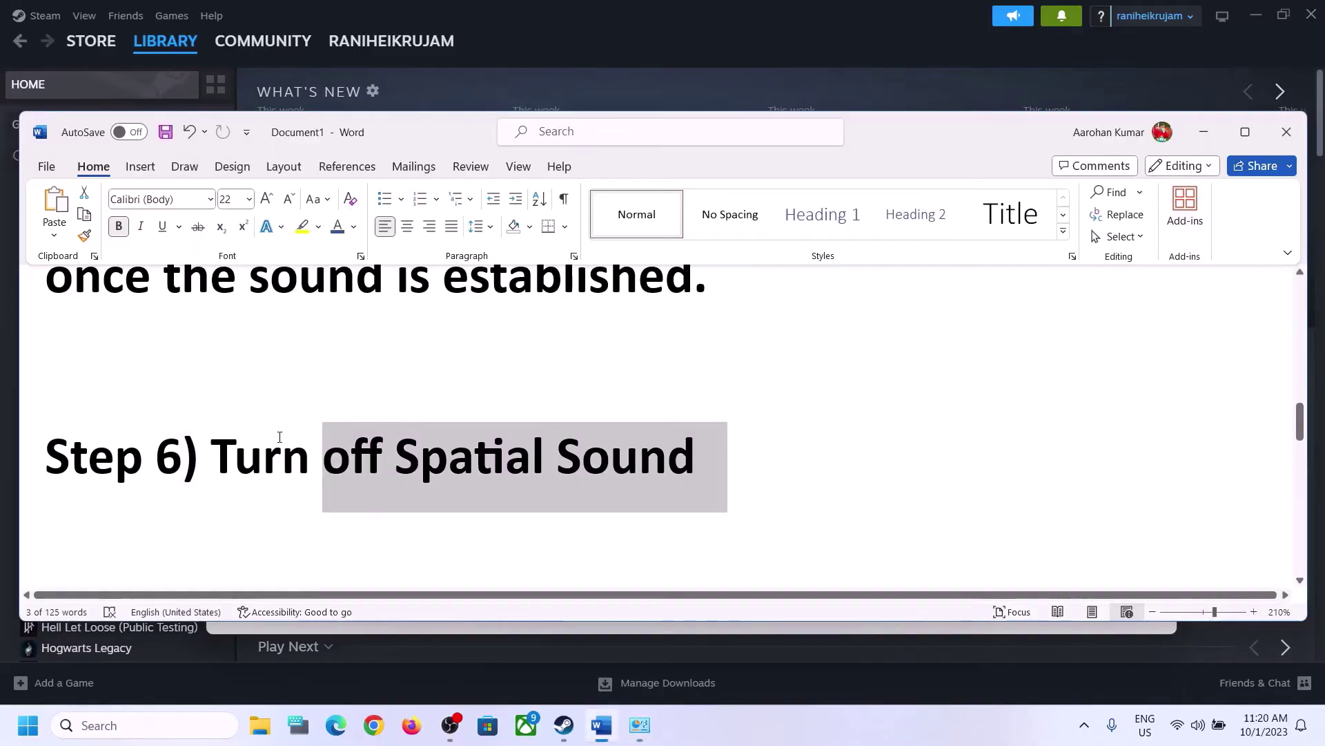
pyautogui.scroll(-5, 504, 471)
pyautogui.scroll(1, 505, 471)
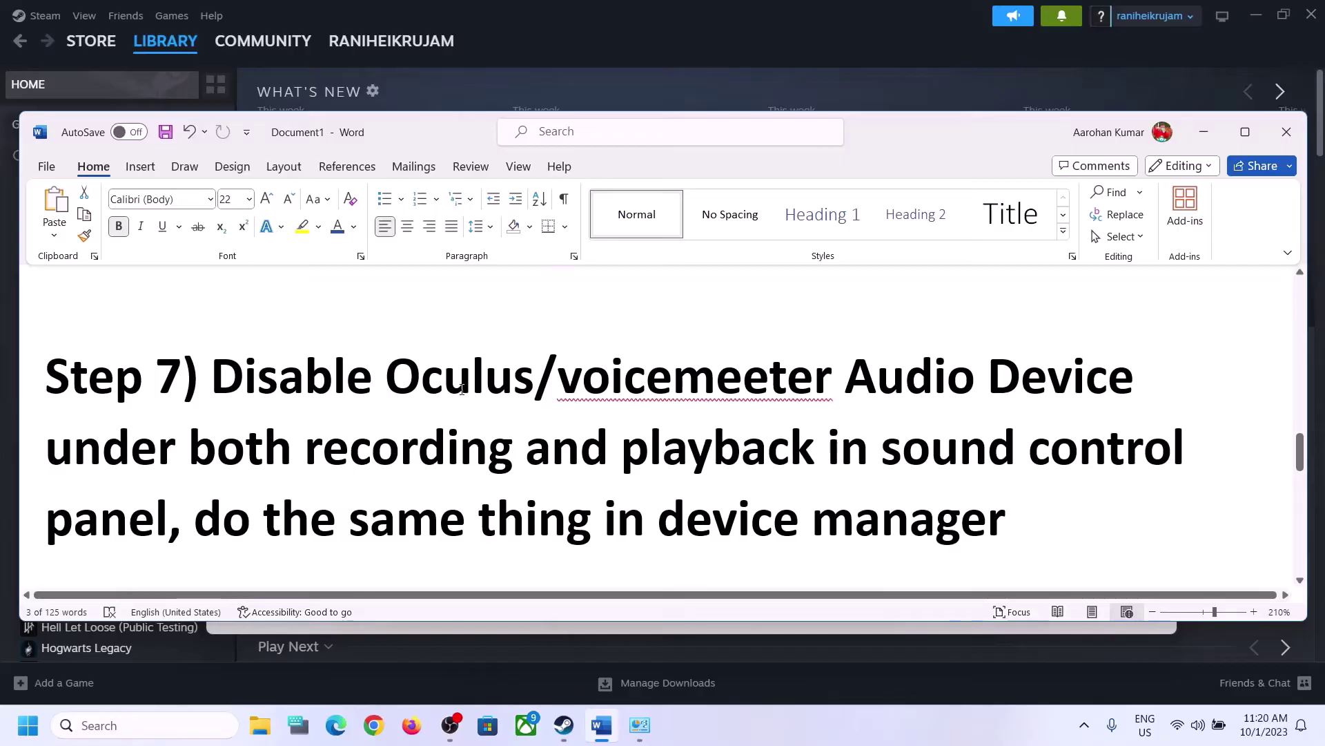
pyautogui.moveTo(389, 367); pyautogui.dragTo(597, 380)
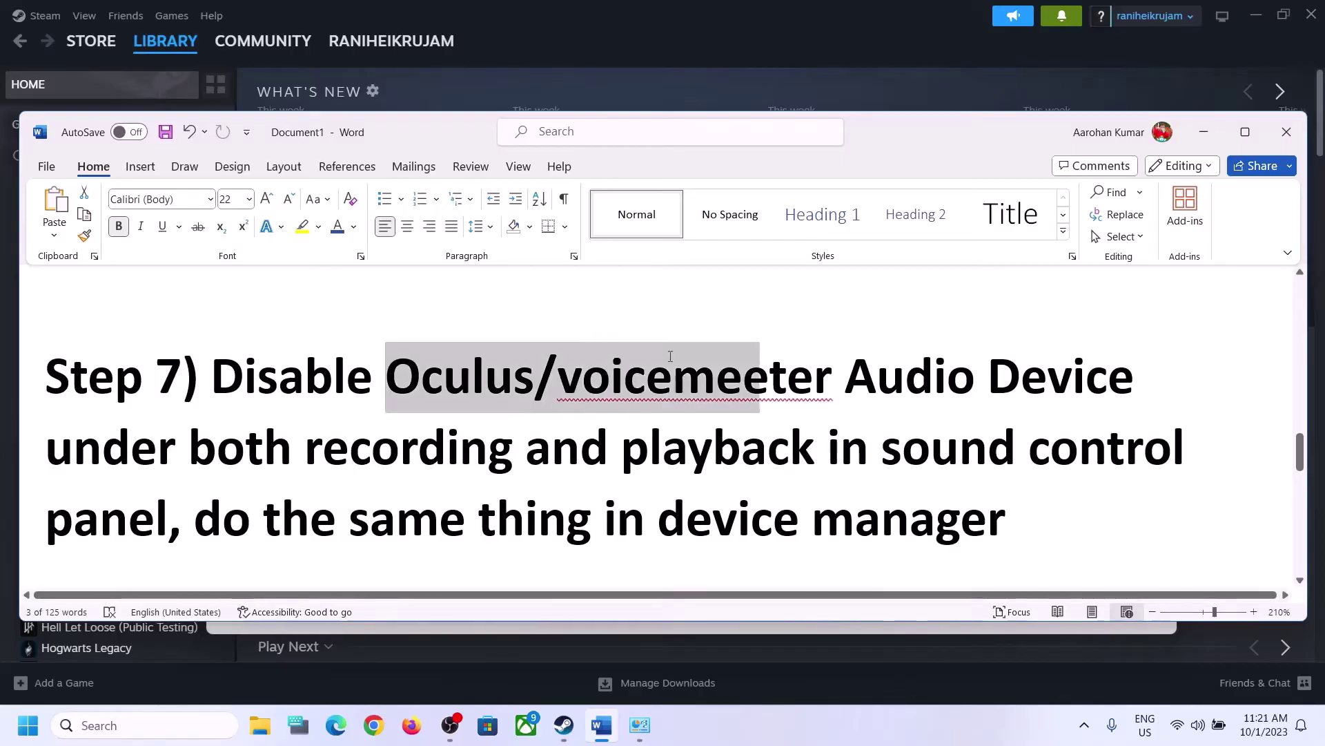
pyautogui.moveTo(768, 448); pyautogui.dragTo(307, 449)
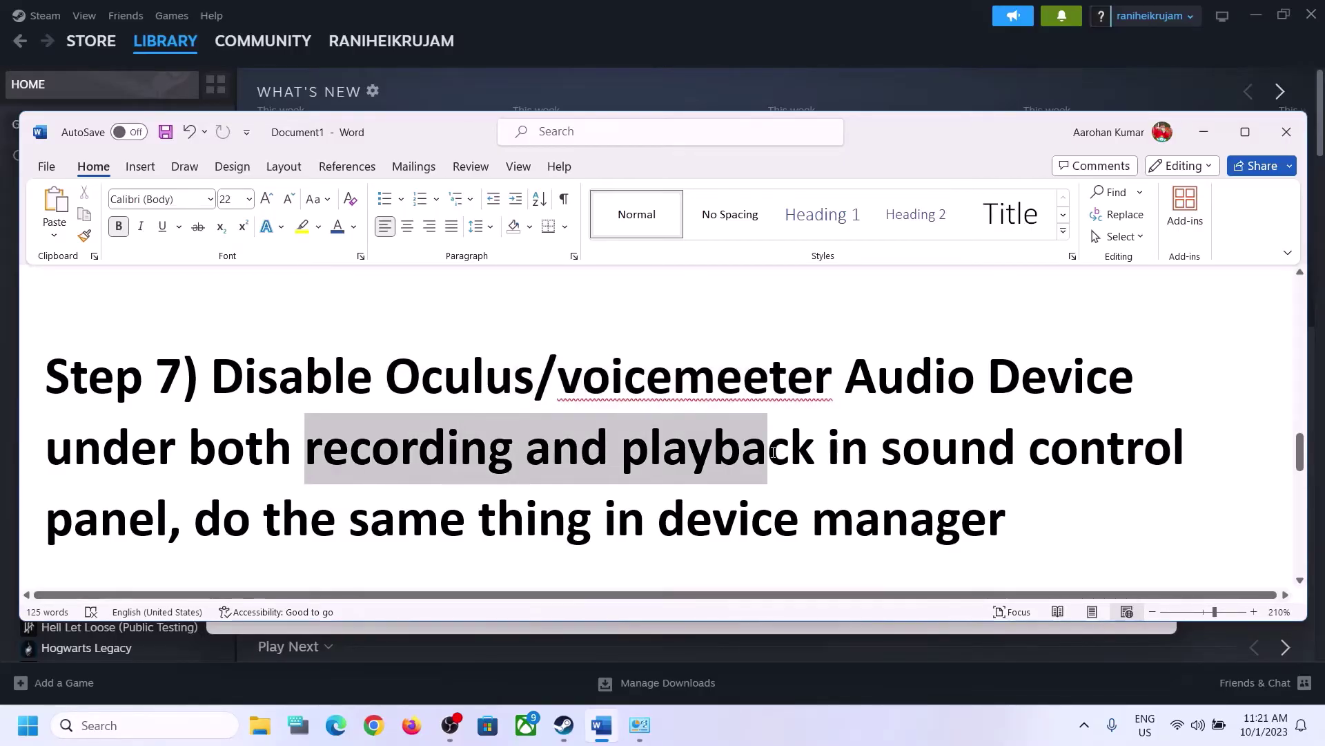
# Find Control Panel through Windows search and bring up the Sound dialog from Hardware and Sound again.
pyautogui.click(163, 730)
pyautogui.write('contro')
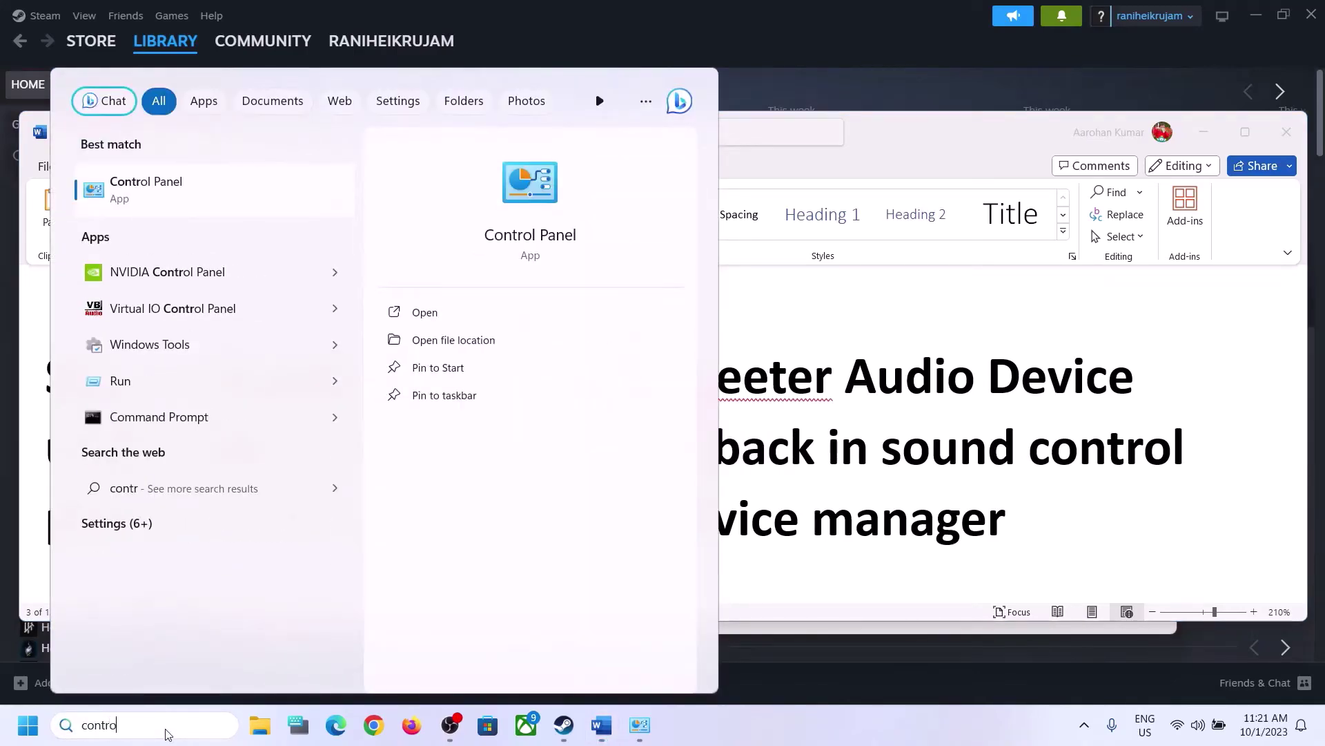
pyautogui.write('l')
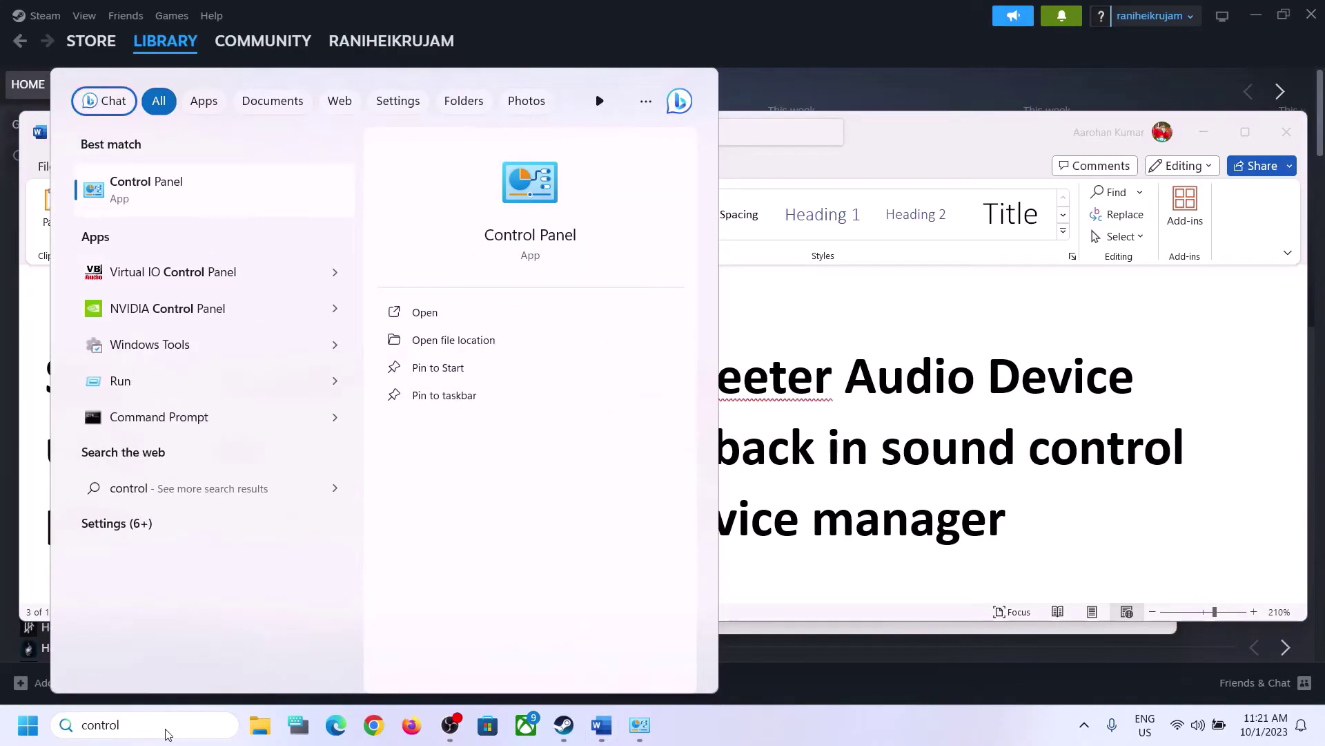
pyautogui.click(174, 182)
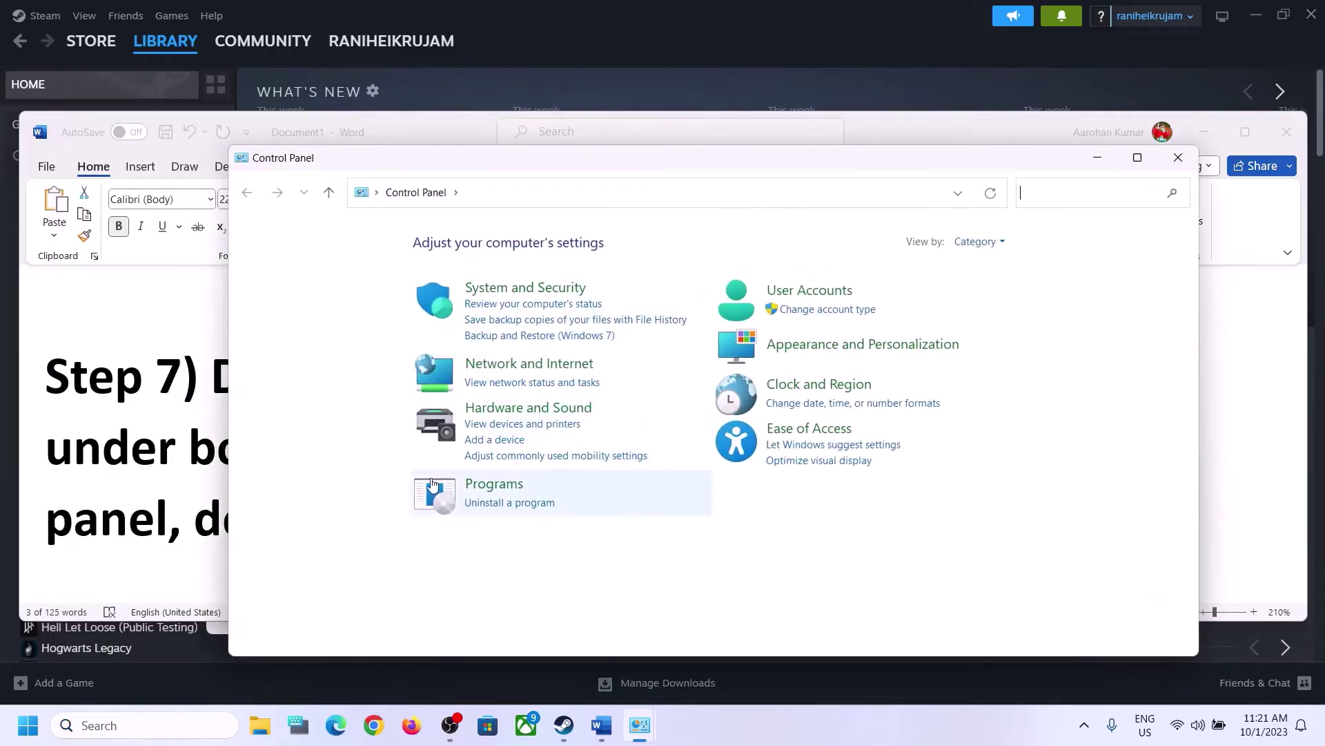
pyautogui.click(529, 407)
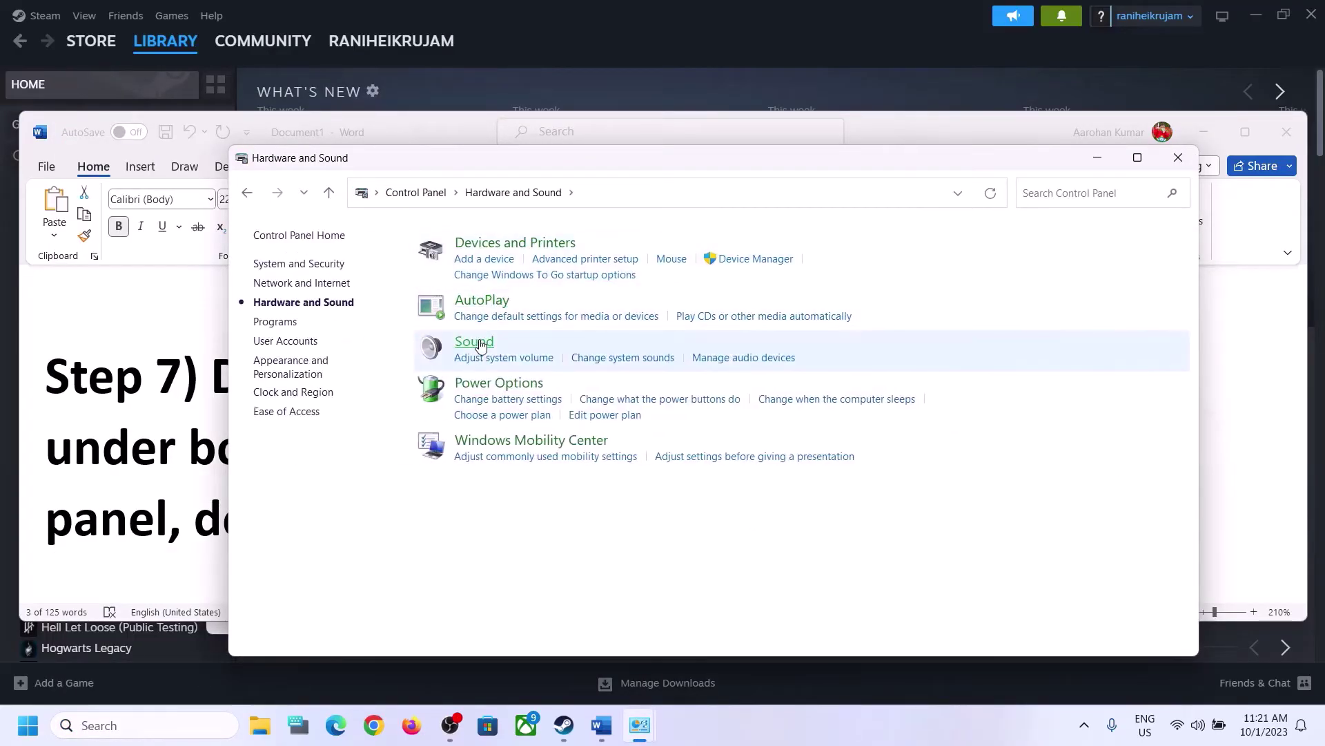
pyautogui.click(481, 343)
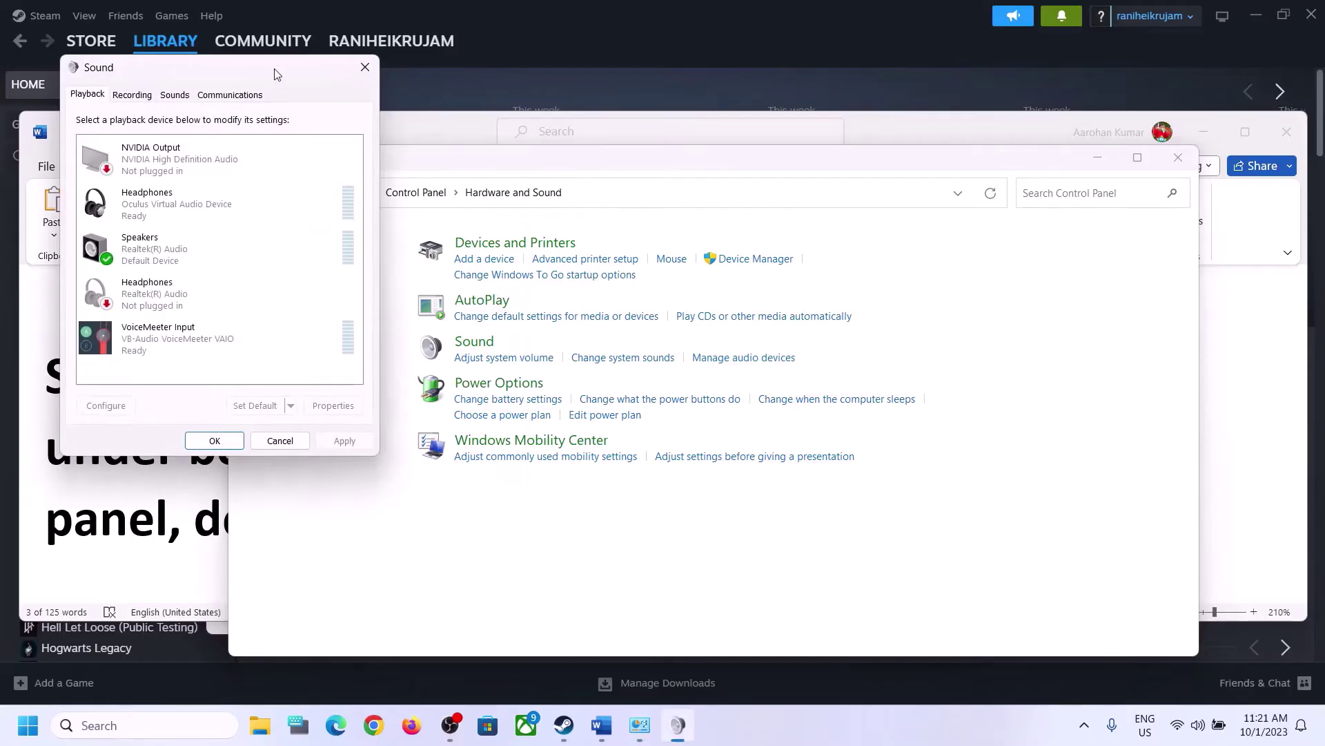
pyautogui.moveTo(275, 74); pyautogui.dragTo(758, 141)
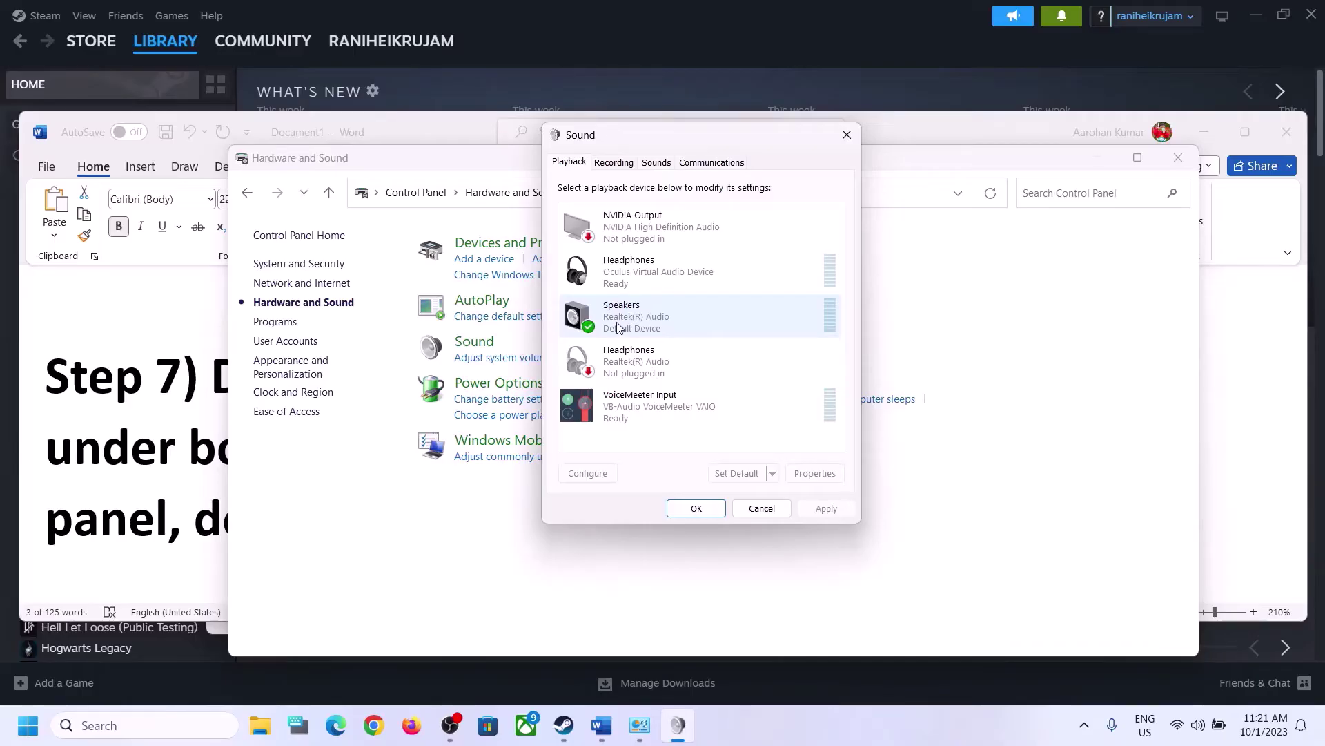
# Disable the Oculus Virtual Audio Device headphones and the Realtek headphones among the playback devices.
pyautogui.click(656, 276)
pyautogui.rightClick(655, 276)
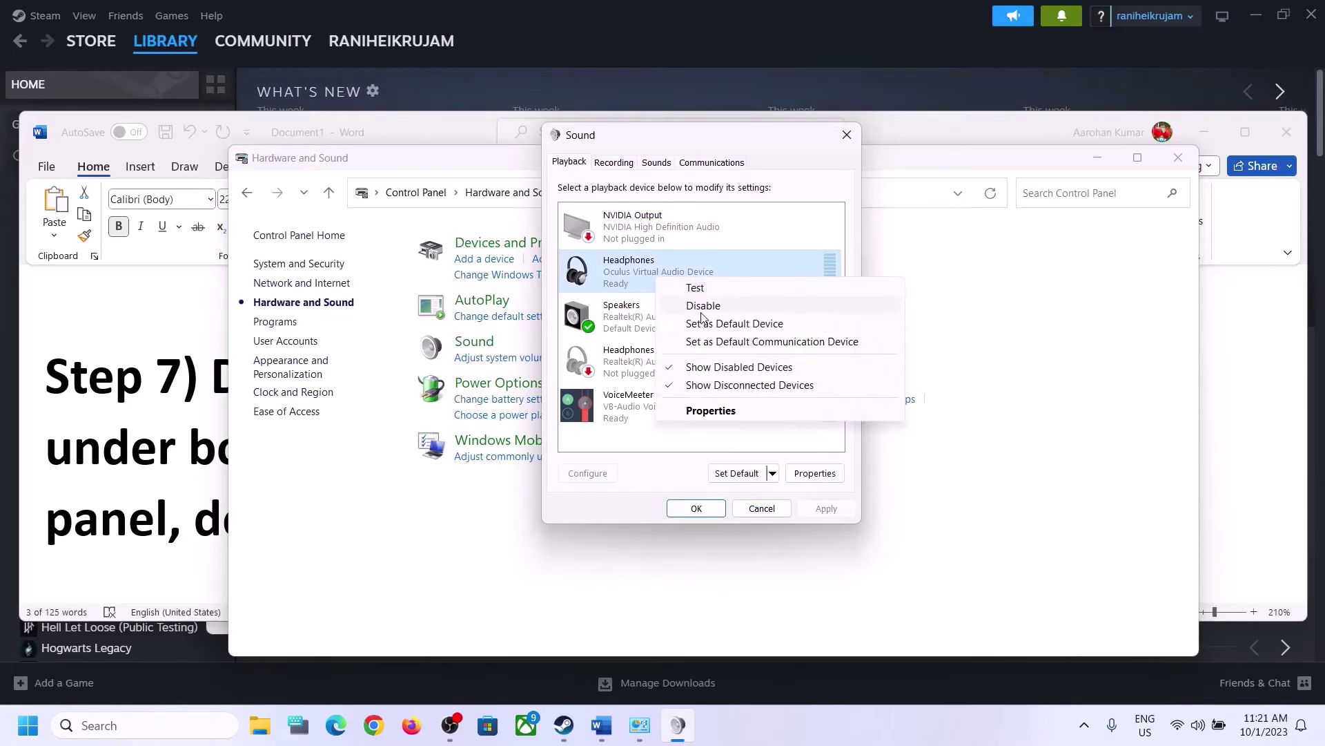
pyautogui.click(701, 310)
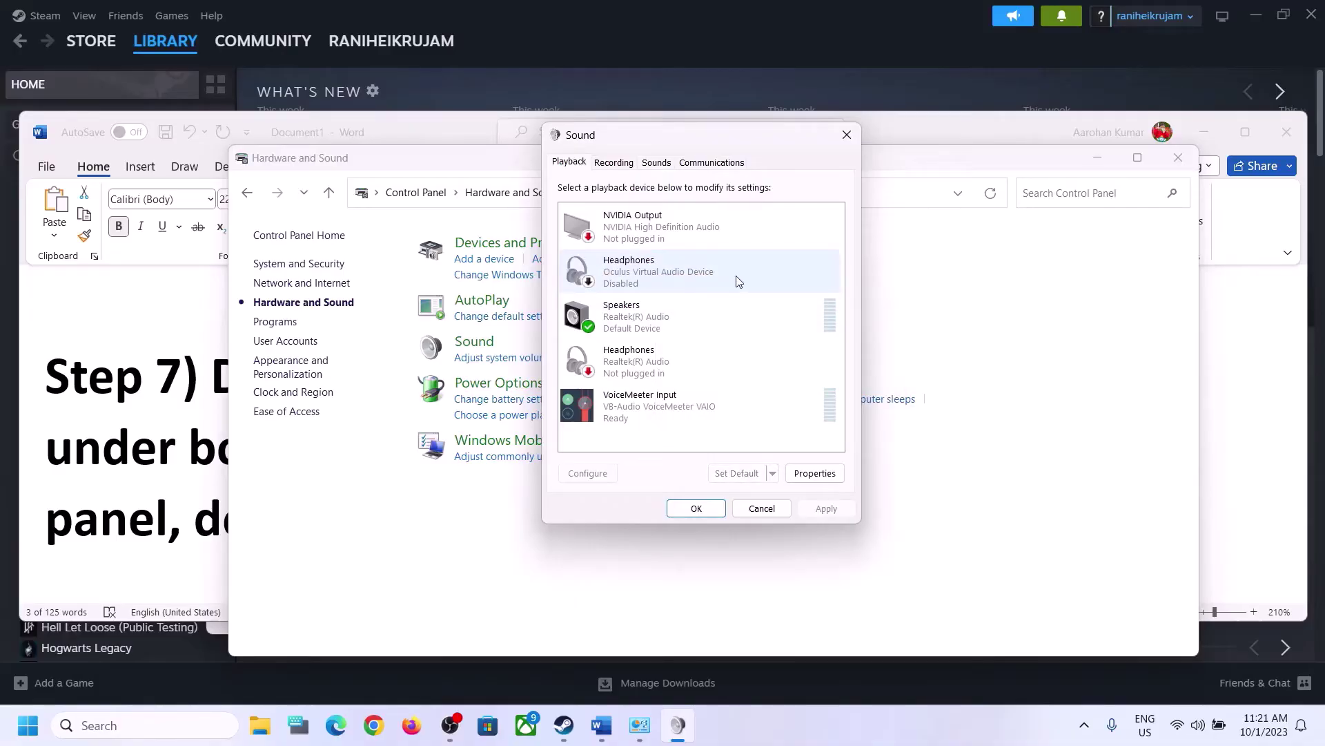
pyautogui.click(666, 362)
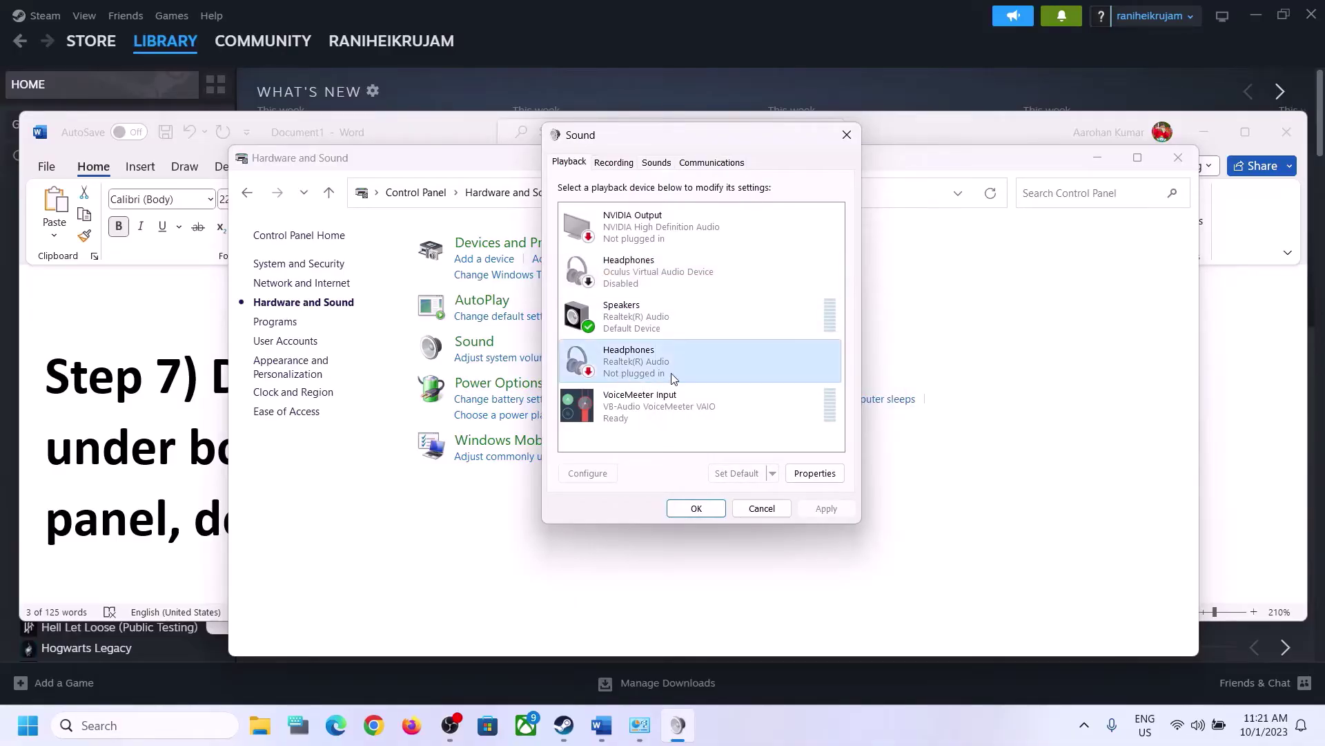
pyautogui.rightClick(641, 371)
pyautogui.click(687, 397)
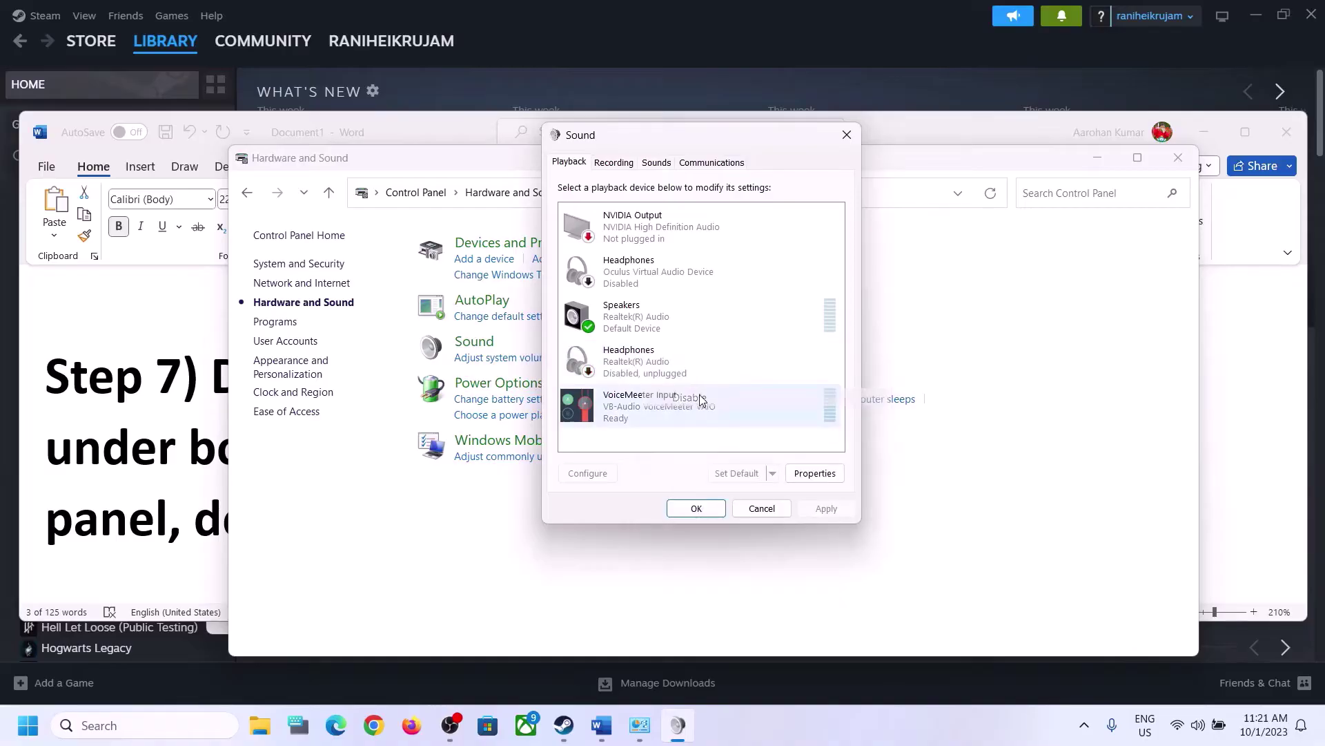
# Disable the VoiceMeeter Input and NVIDIA Output playback devices.
pyautogui.click(633, 411)
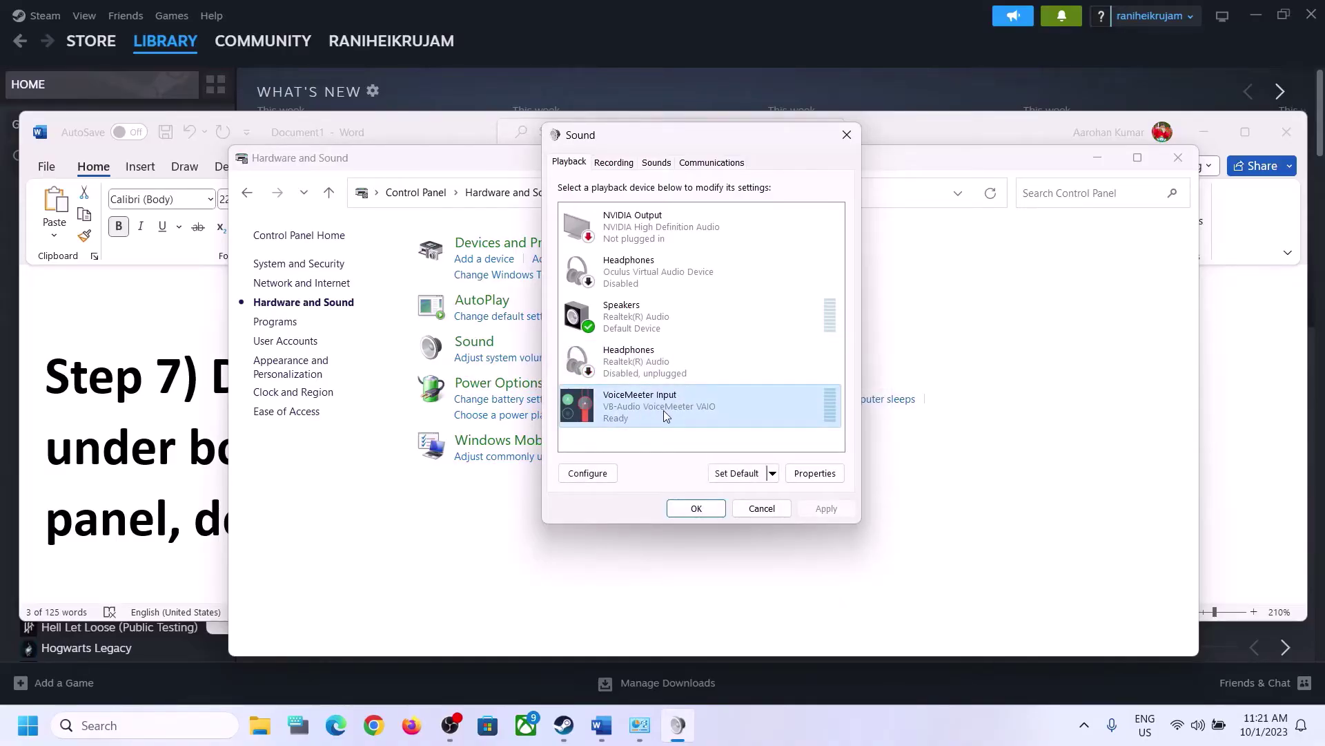
pyautogui.rightClick(664, 410)
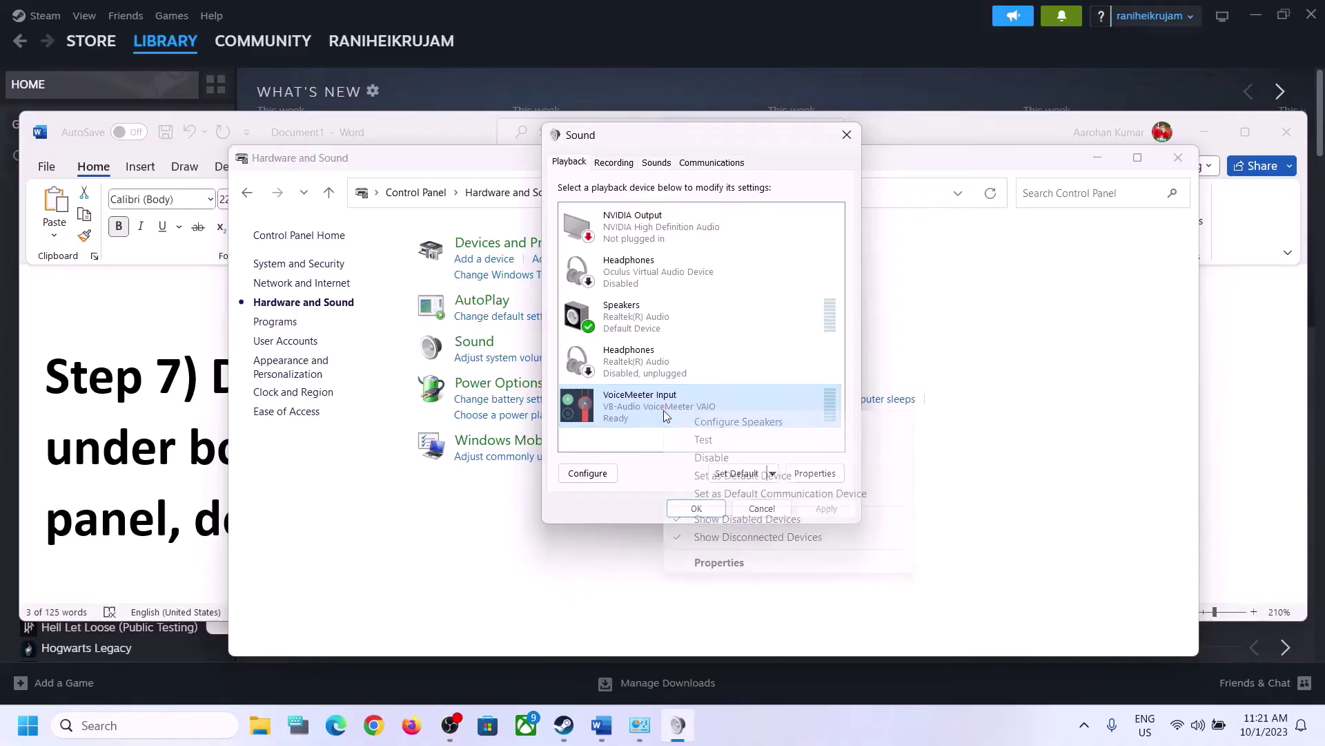
pyautogui.click(714, 457)
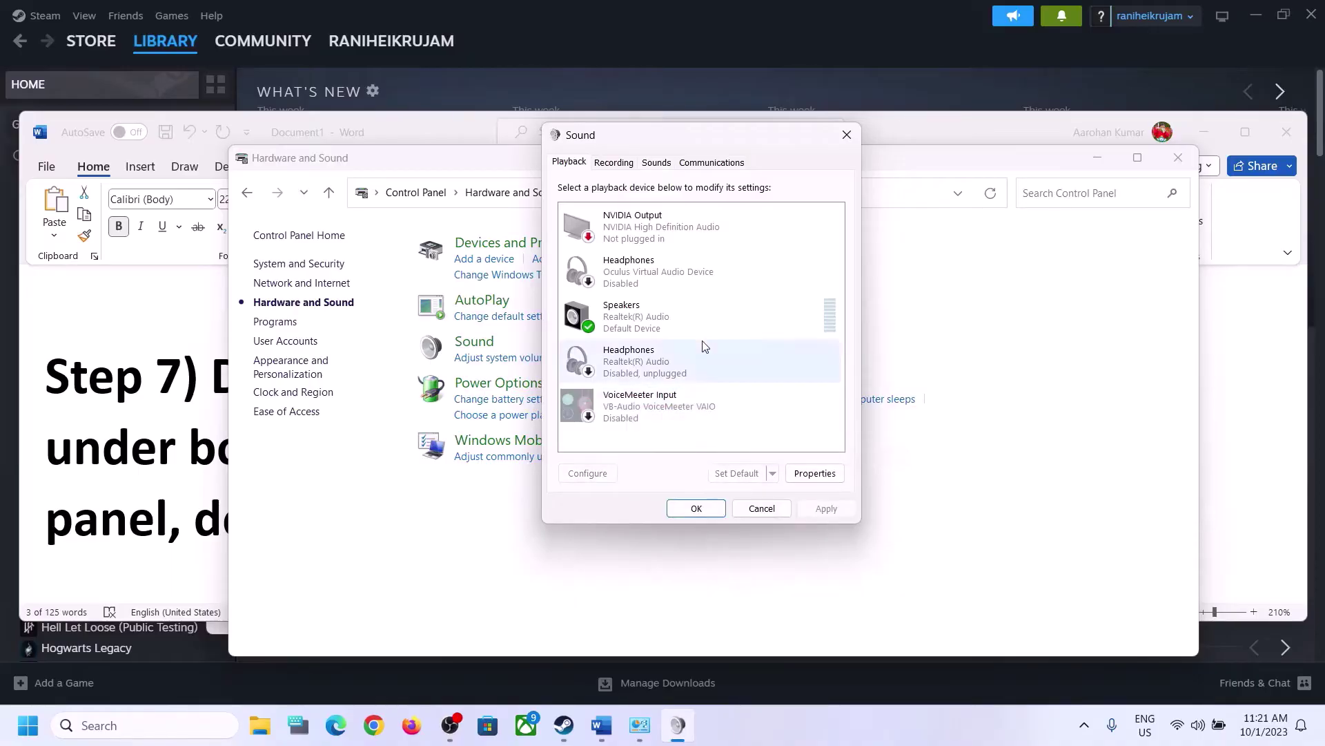
pyautogui.click(642, 321)
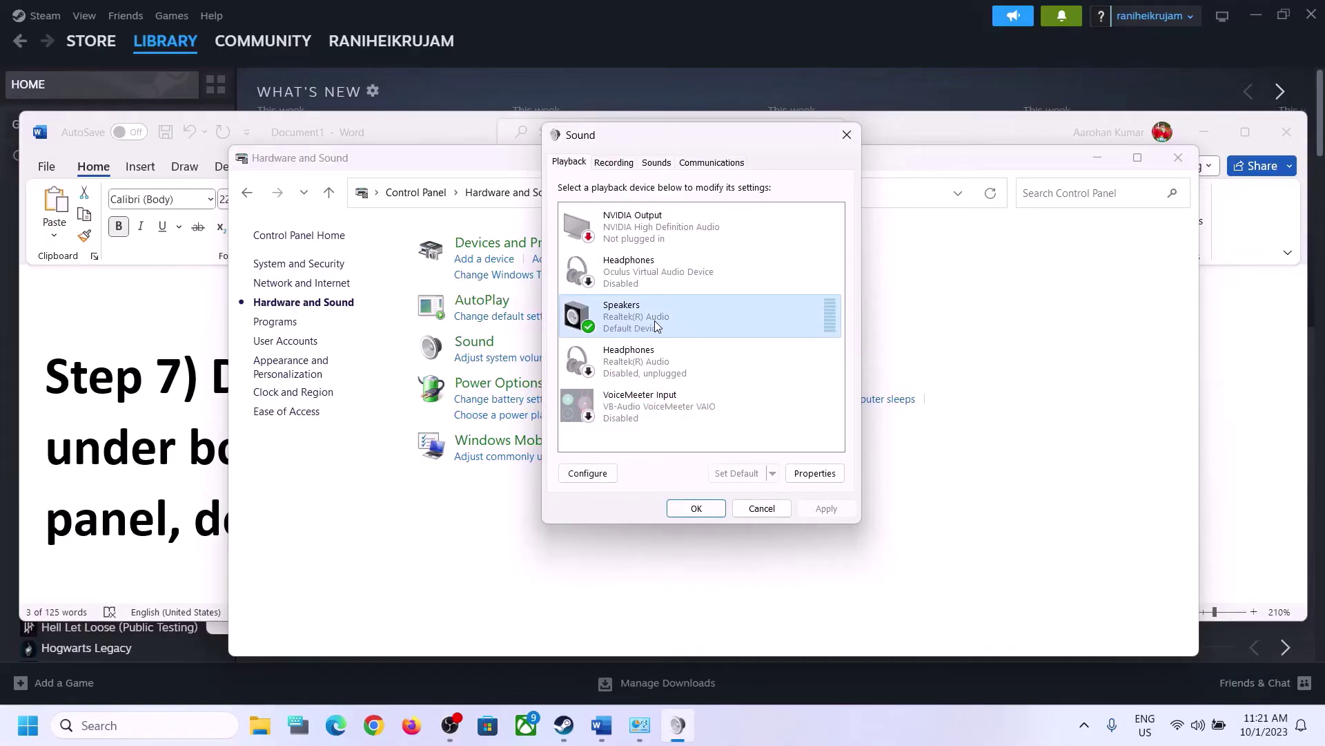
pyautogui.click(644, 229)
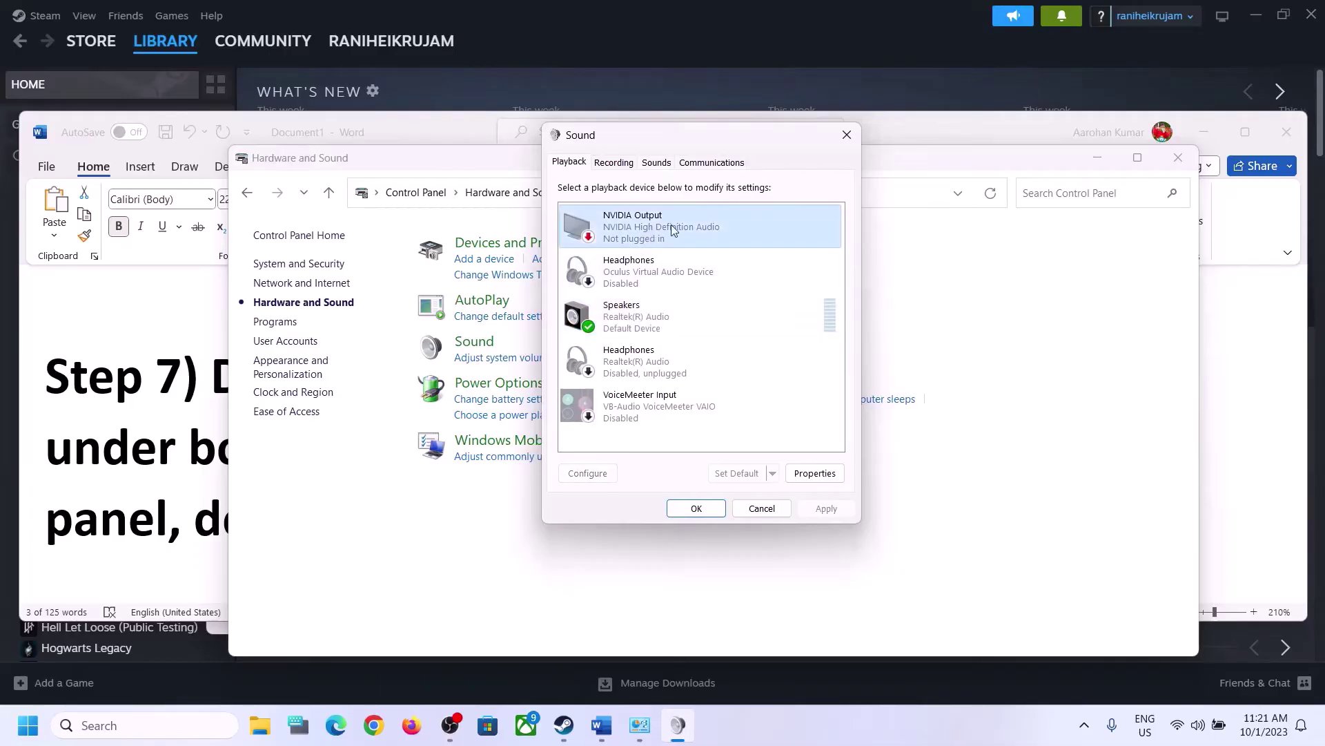
pyautogui.rightClick(648, 225)
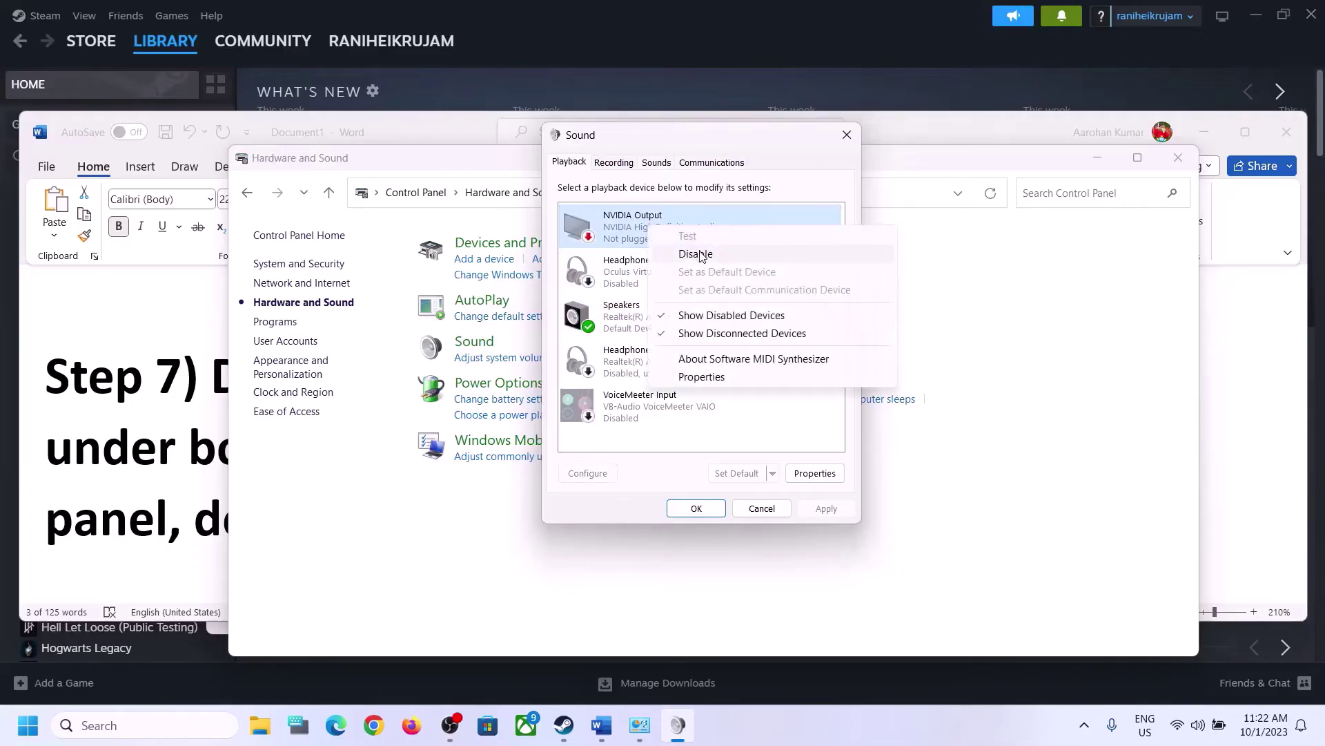
pyautogui.click(699, 254)
# Select the Realtek speakers, leave them enabled, and close the Sound dialog.
pyautogui.click(620, 333)
pyautogui.rightClick(646, 323)
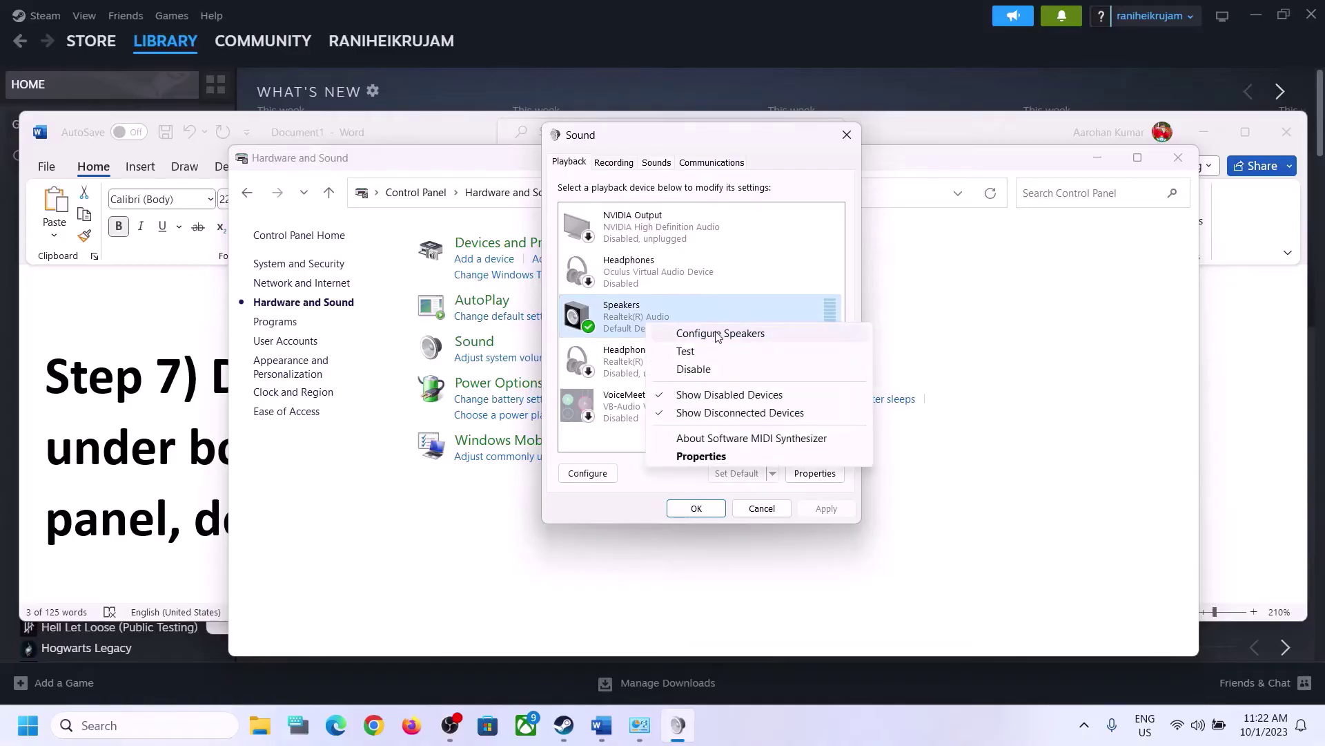
pyautogui.click(602, 329)
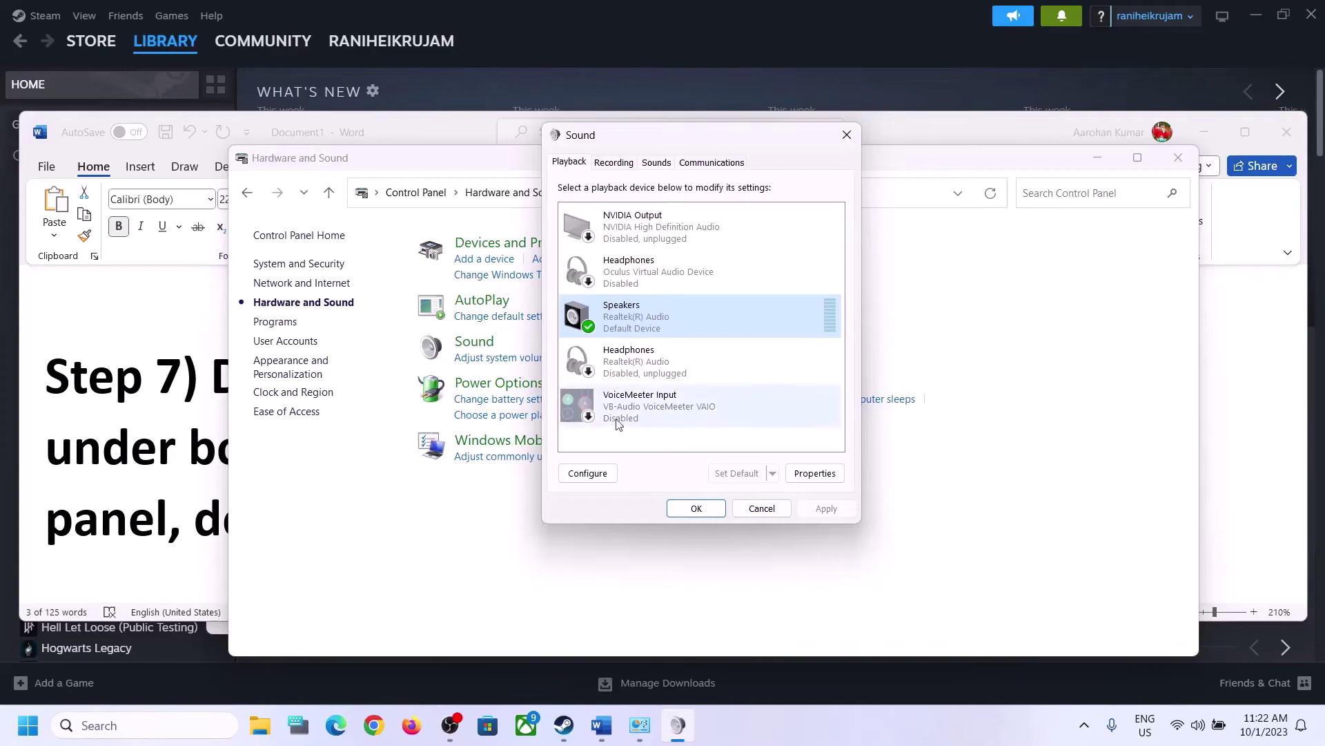
pyautogui.click(847, 135)
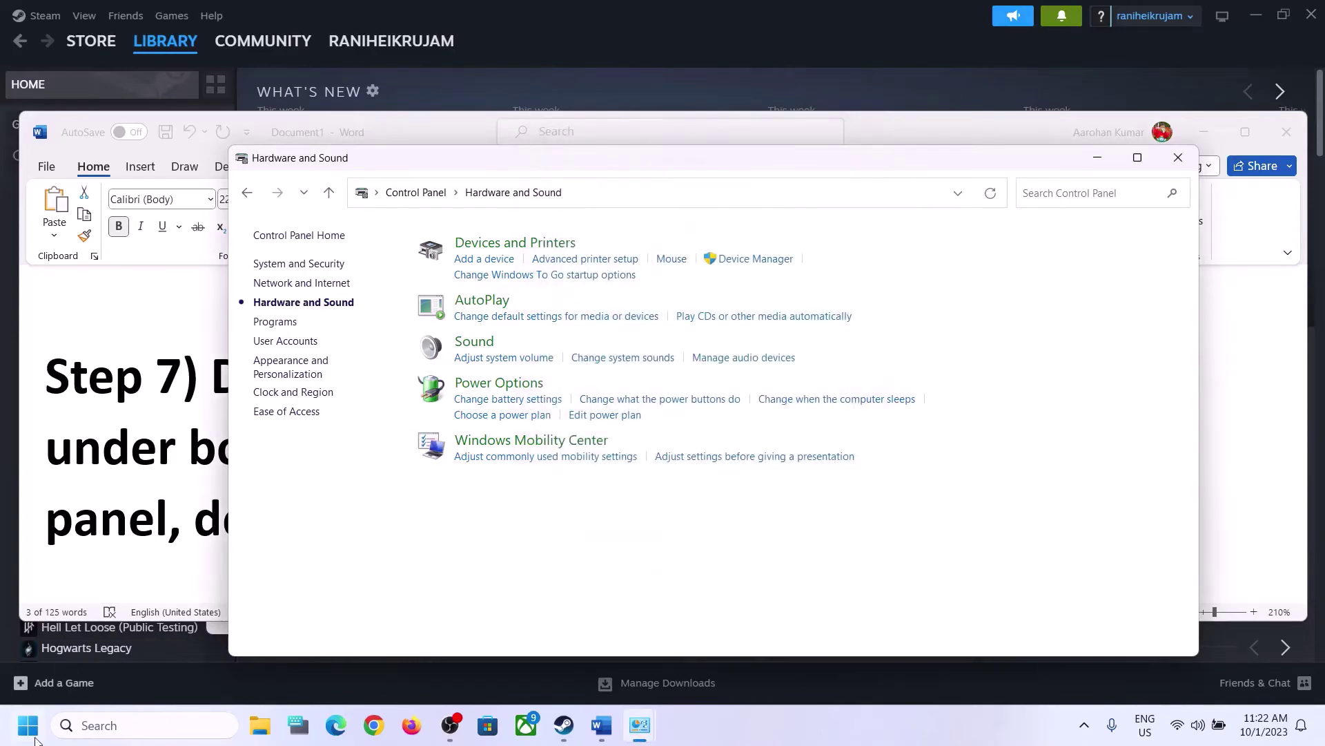
# Open Device Manager and expand the Sound, video and game controllers category.
pyautogui.rightClick(27, 725)
pyautogui.click(119, 343)
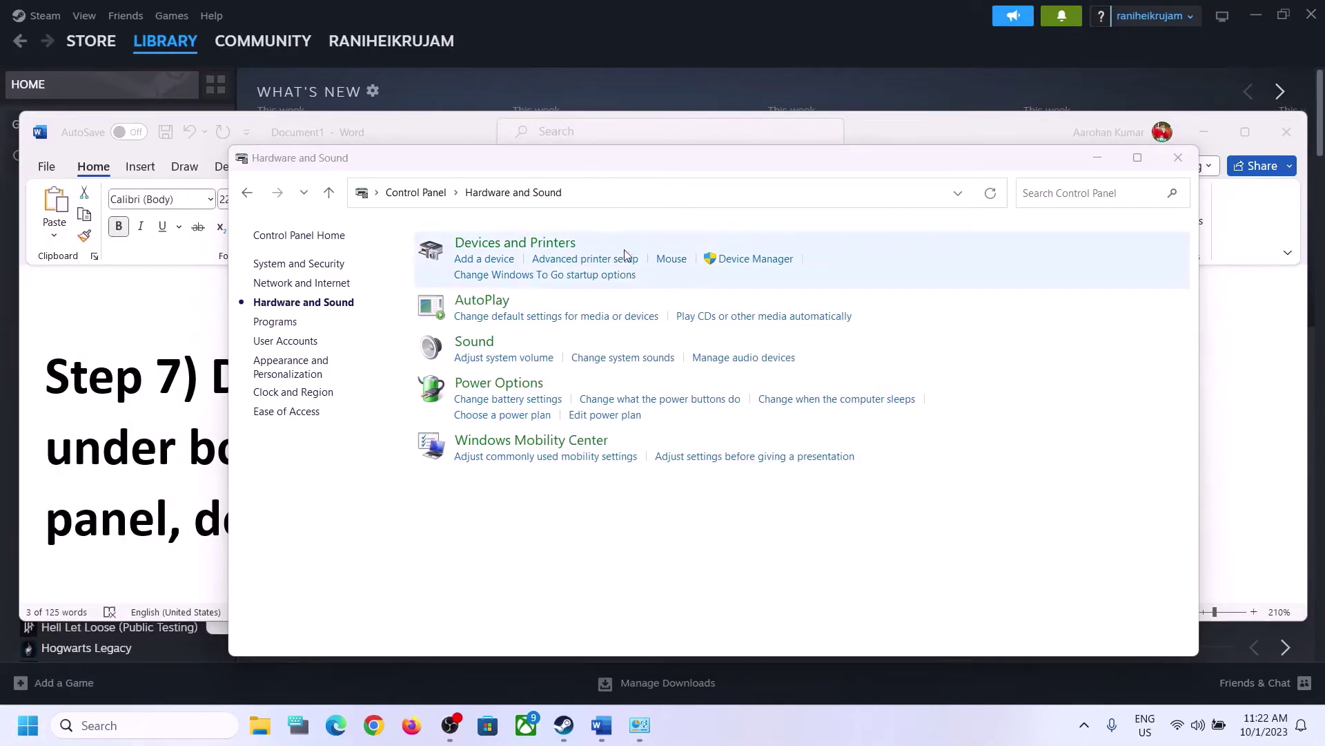
pyautogui.moveTo(525, 60); pyautogui.dragTo(915, 119)
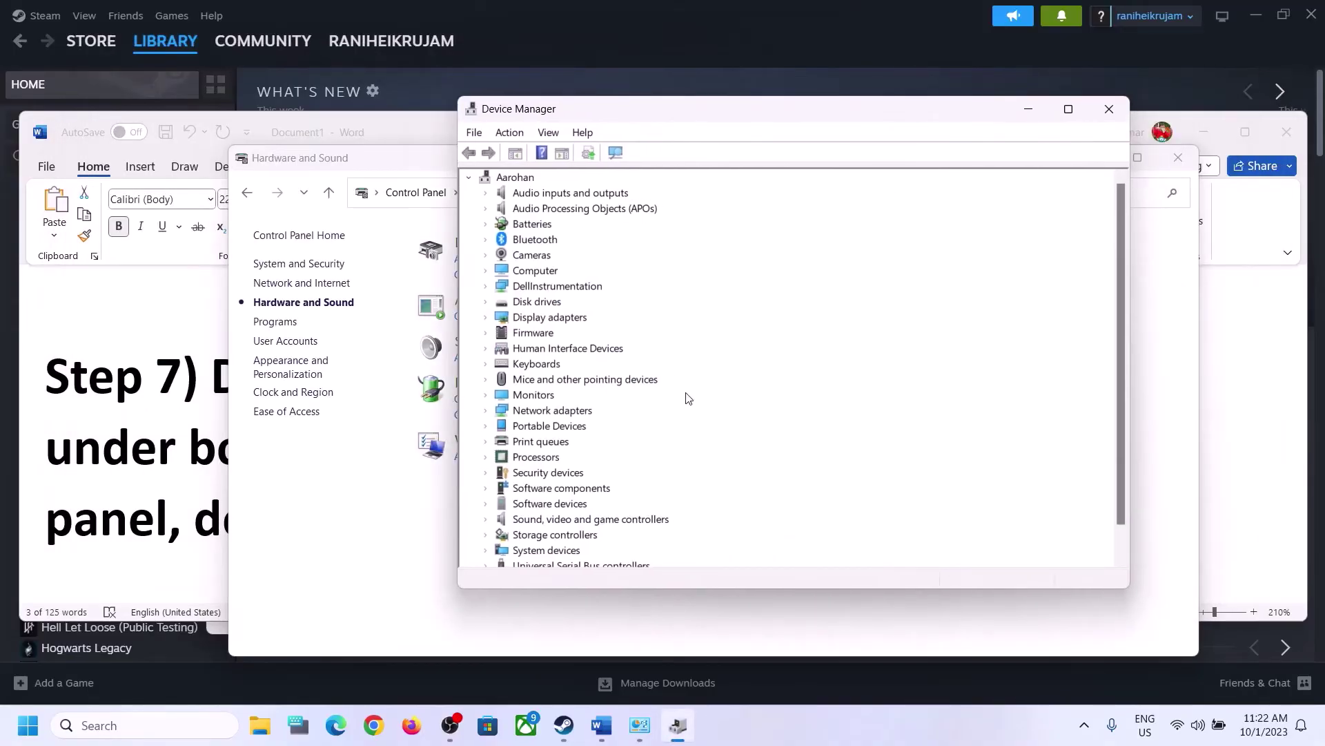
pyautogui.scroll(-1, 686, 394)
pyautogui.click(586, 491)
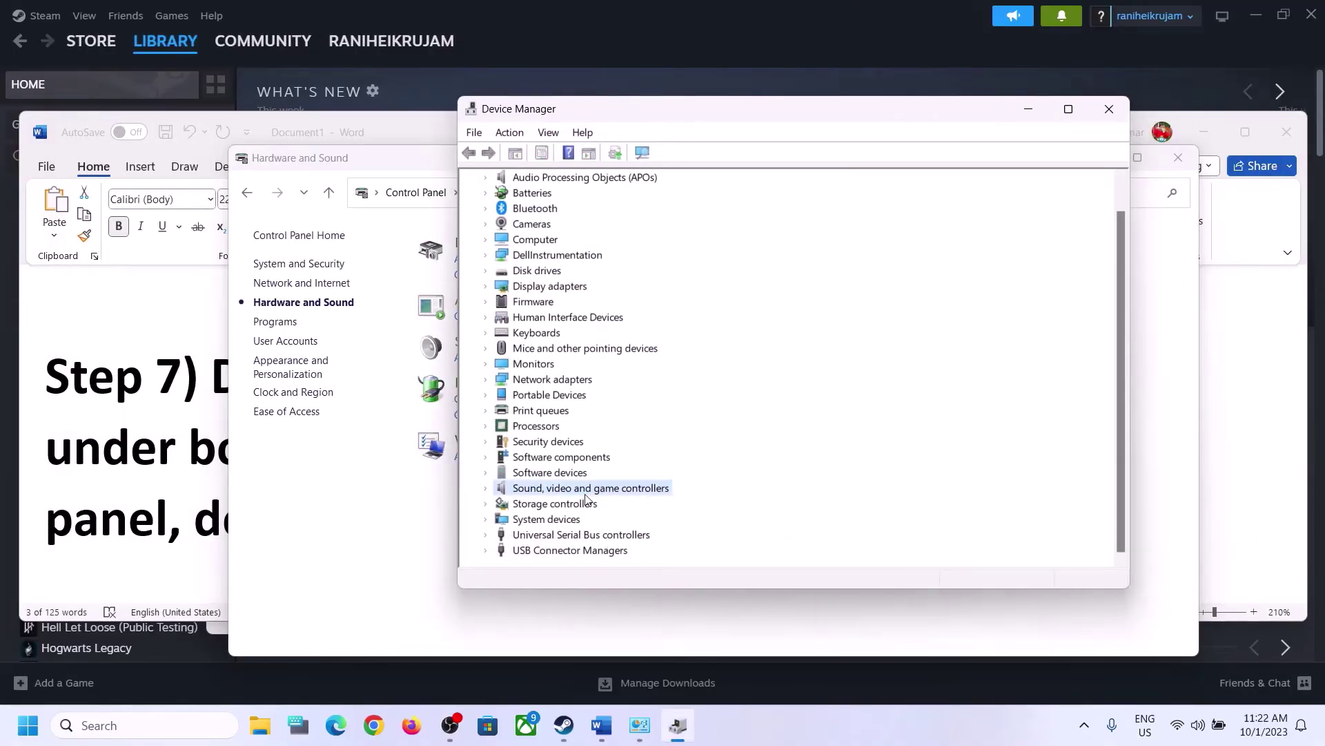
pyautogui.click(484, 488)
pyautogui.scroll(-1, 673, 491)
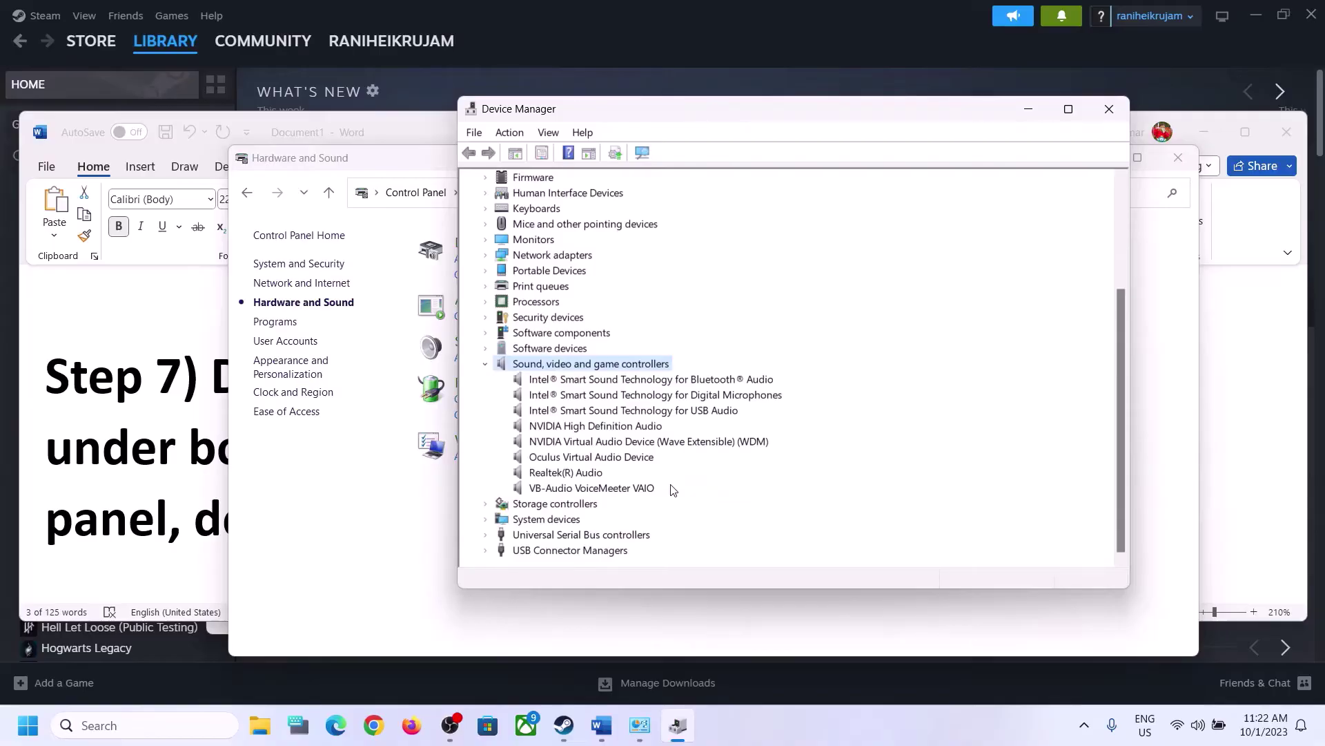
# Disable the VB-Audio VoiceMeeter VAIO device and the Oculus Virtual Audio Device, confirming each.
pyautogui.click(561, 473)
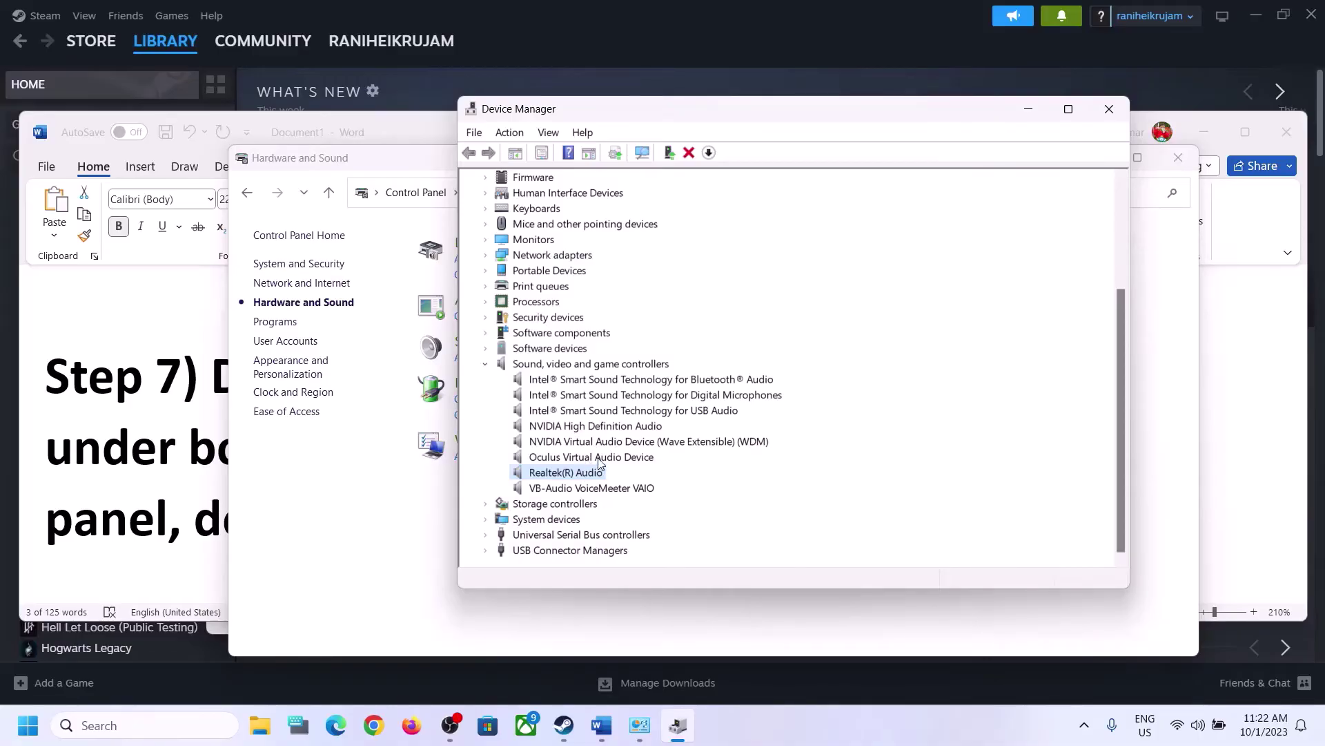
pyautogui.click(573, 488)
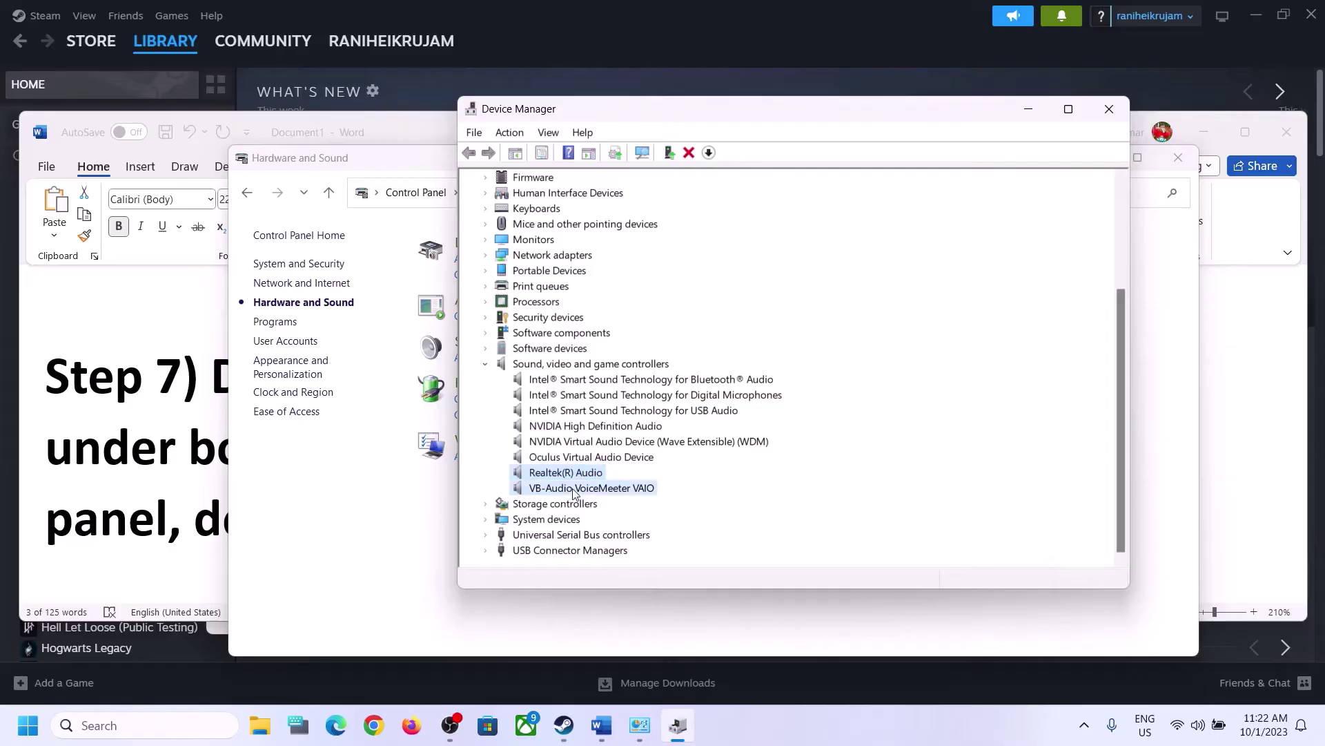
pyautogui.rightClick(621, 495)
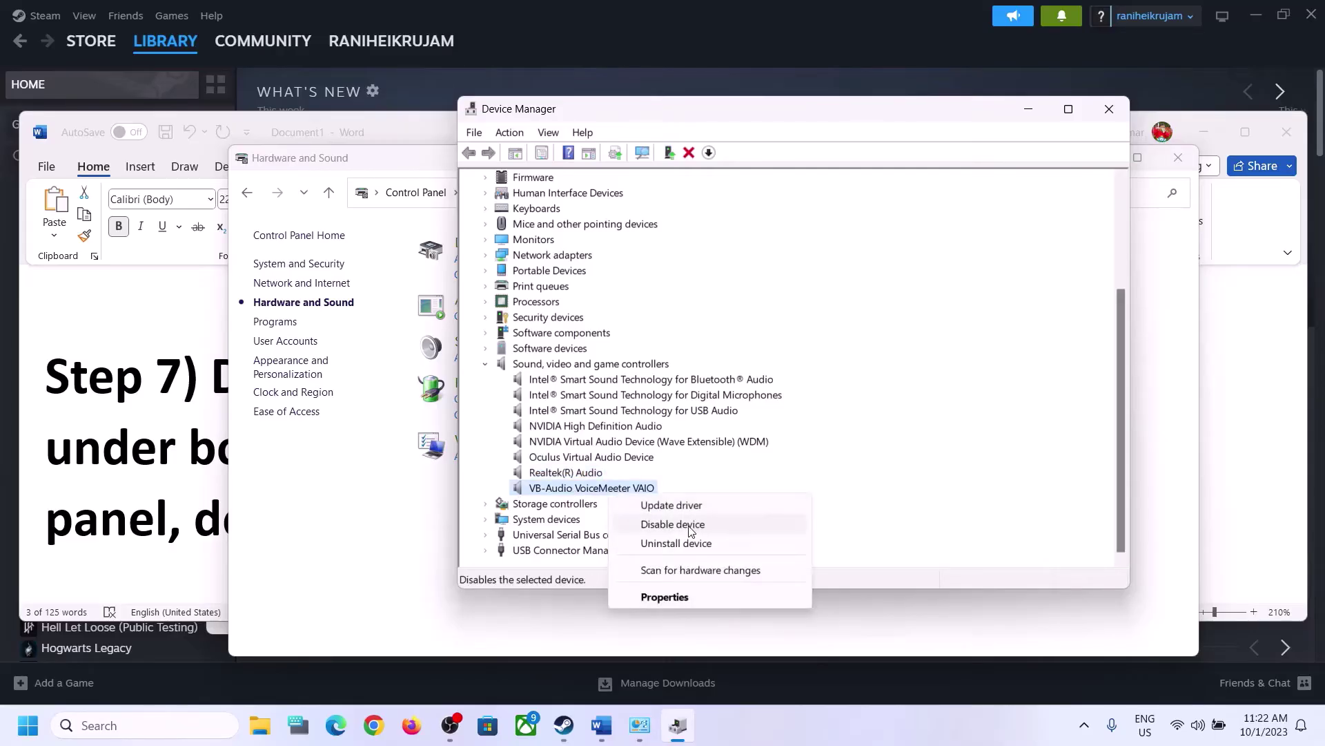
pyautogui.click(687, 526)
pyautogui.click(704, 384)
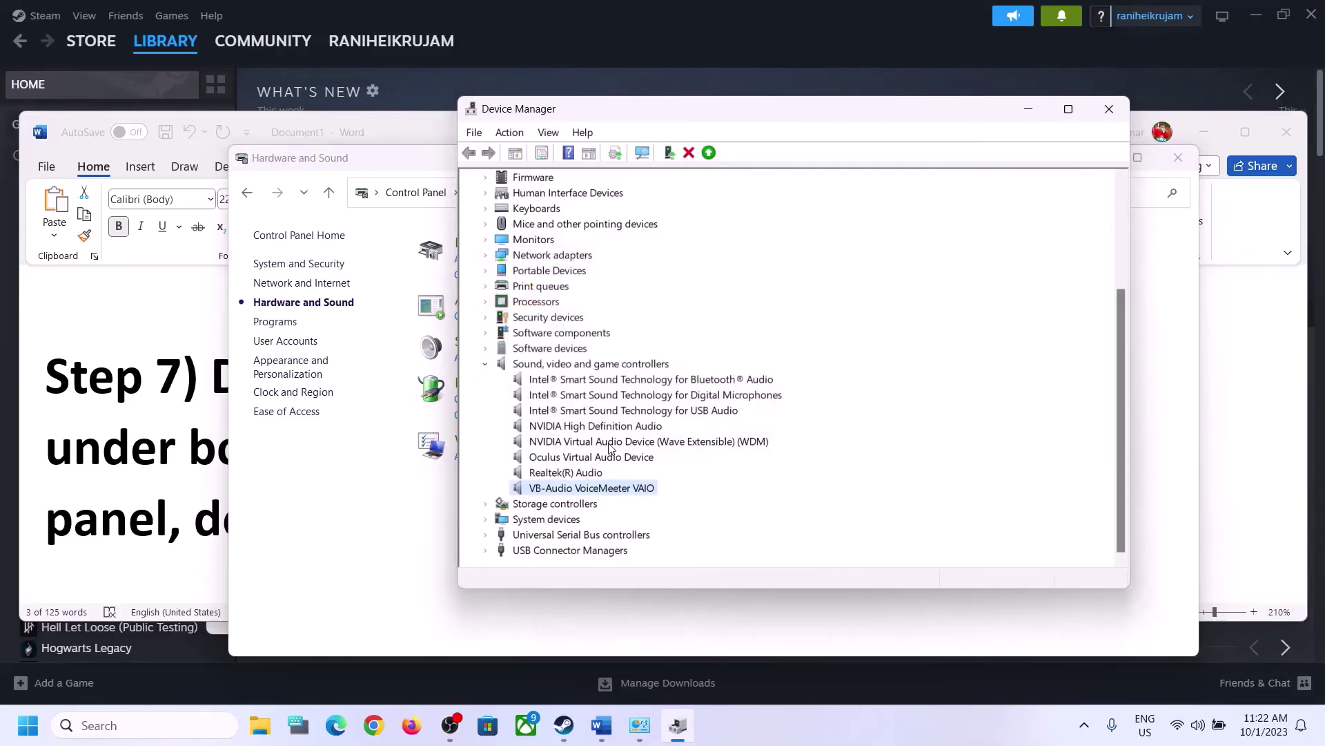
pyautogui.click(580, 520)
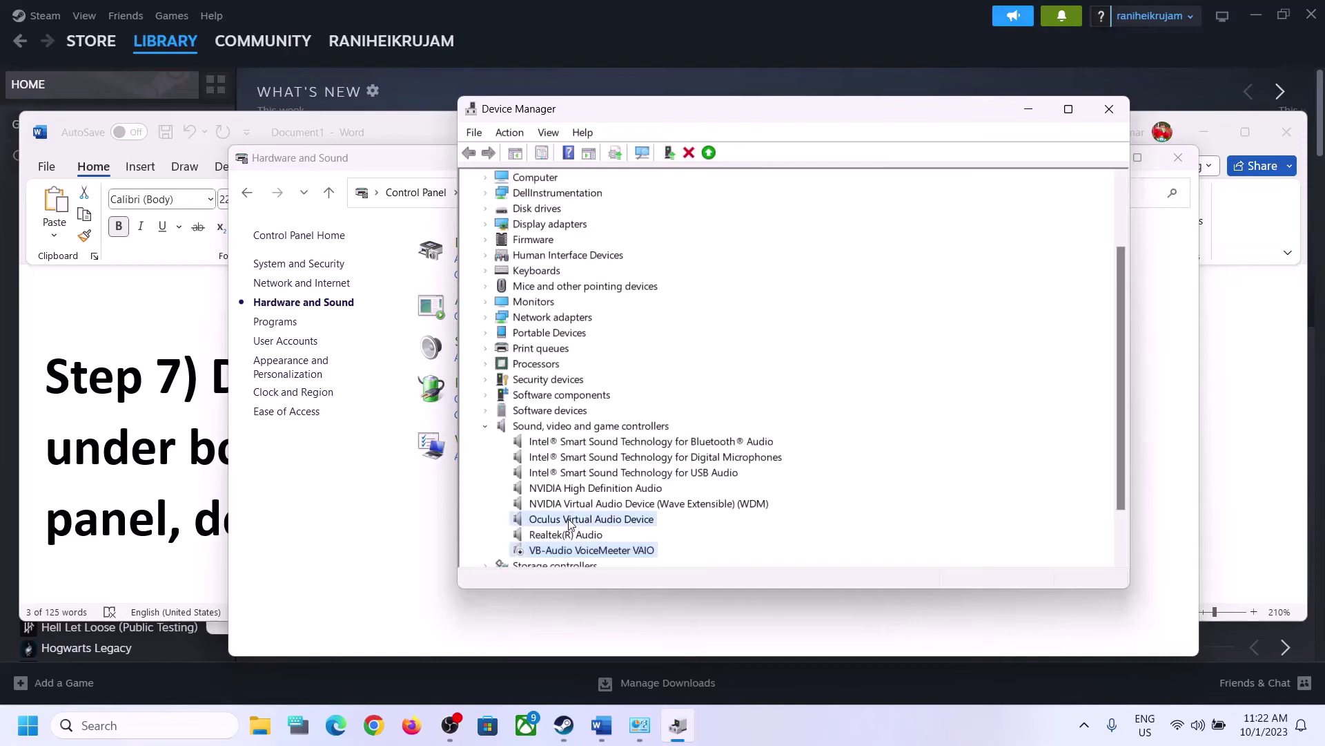
pyautogui.rightClick(592, 527)
pyautogui.click(646, 552)
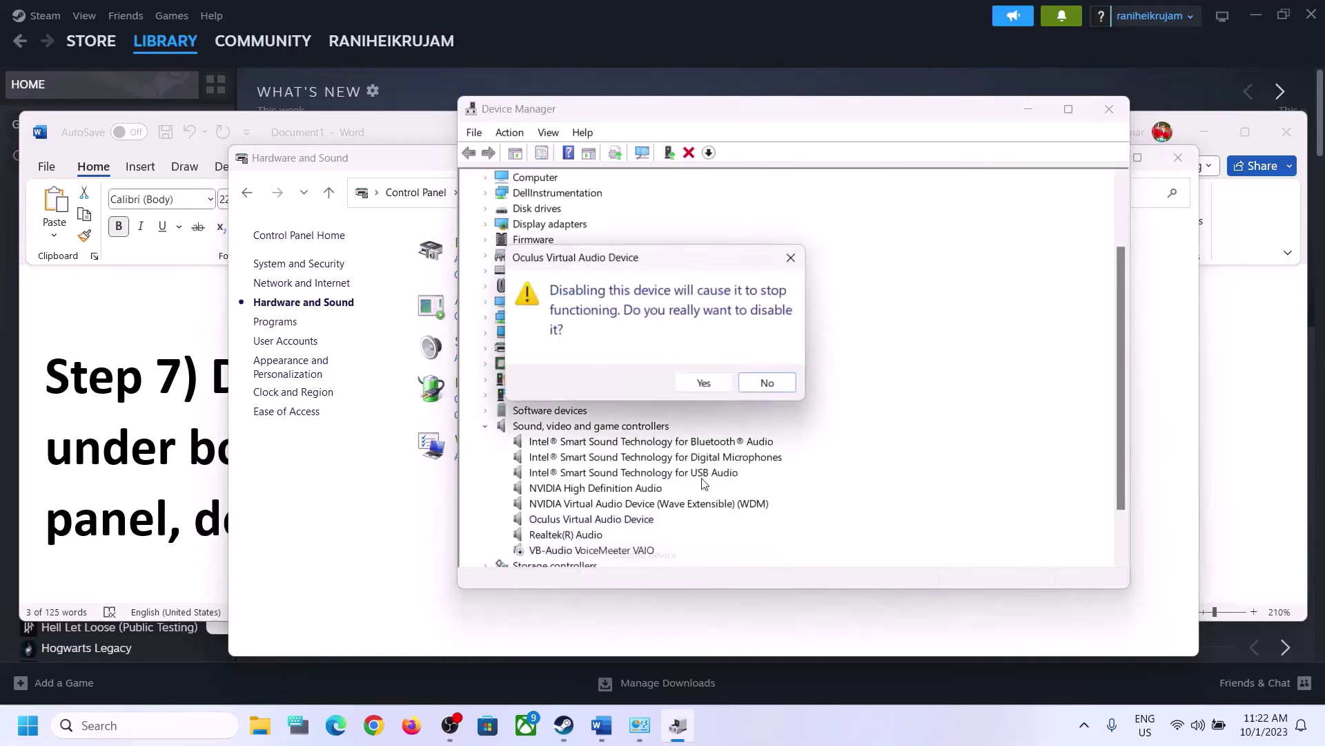
pyautogui.click(693, 385)
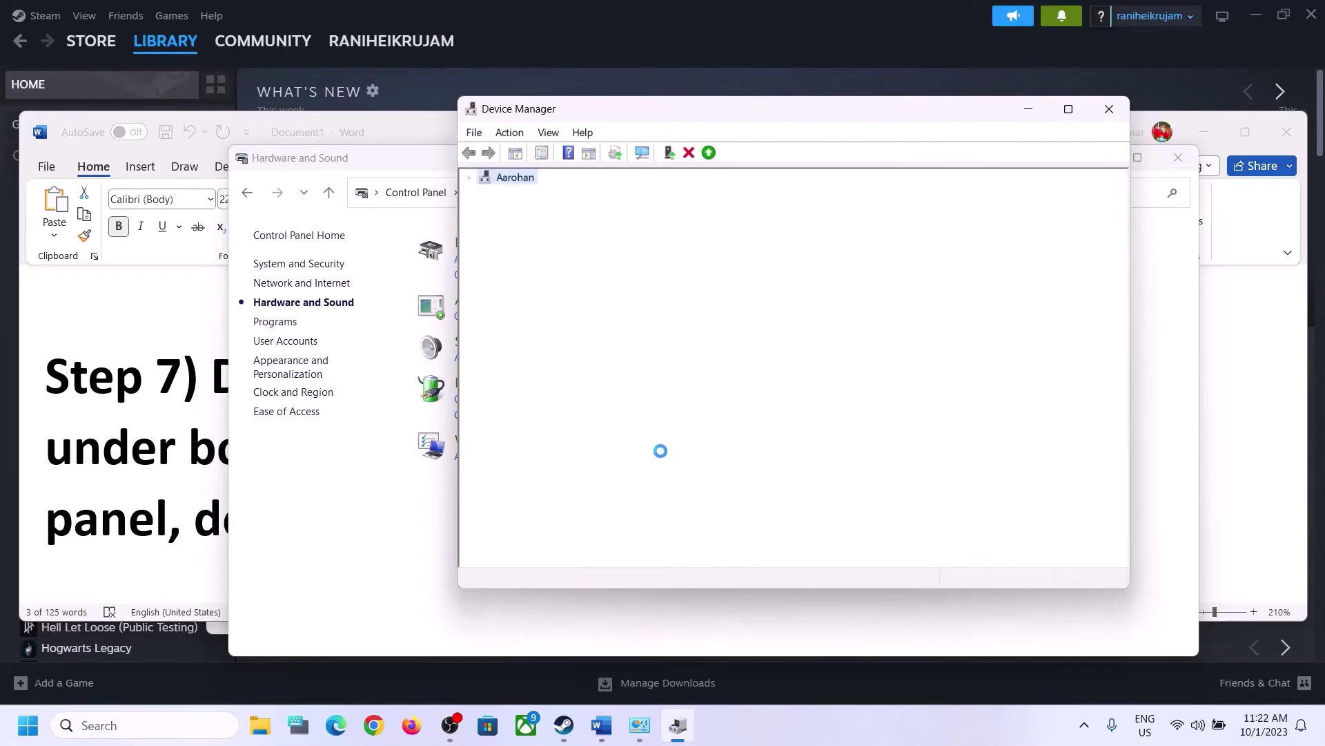
# Disable the NVIDIA Virtual Audio Device (Wave Extensible) (WDM) and the NVIDIA High Definition Audio device, confirming each.
pyautogui.scroll(-2, 661, 456)
pyautogui.rightClick(590, 447)
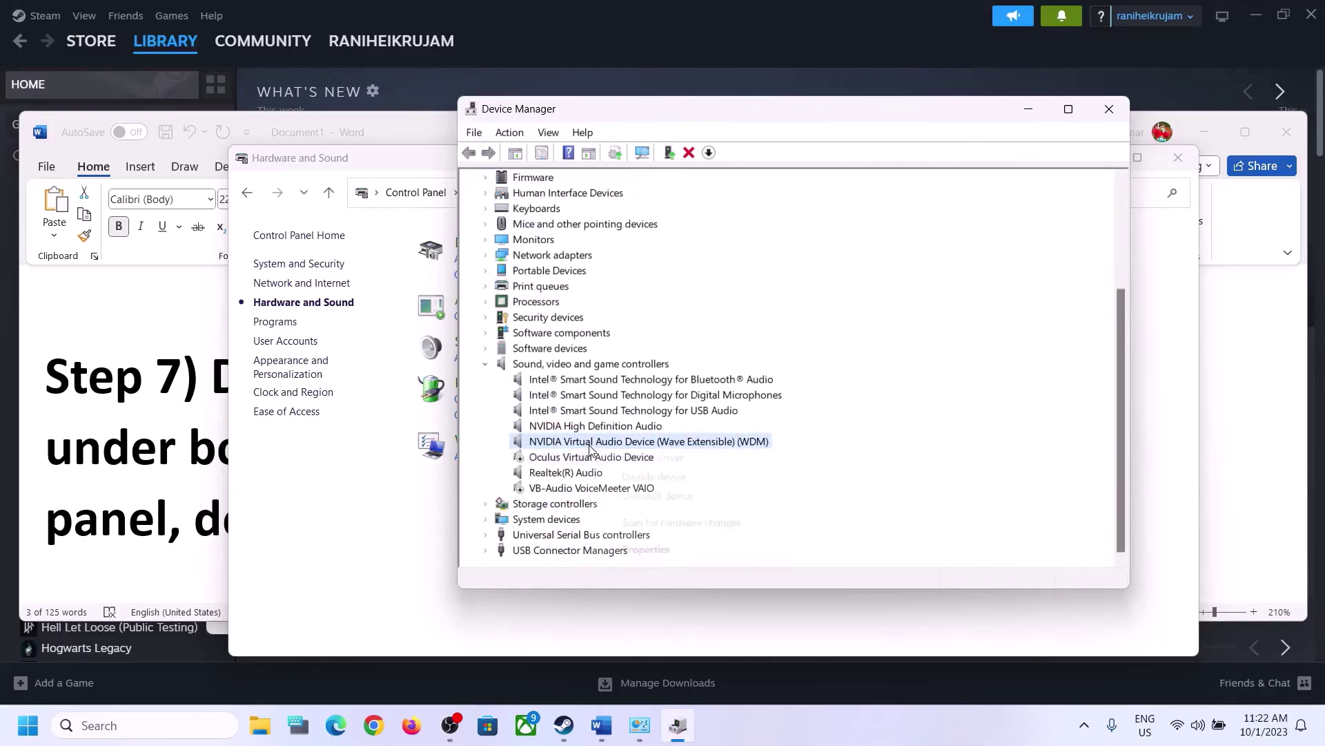
pyautogui.click(664, 475)
pyautogui.click(710, 387)
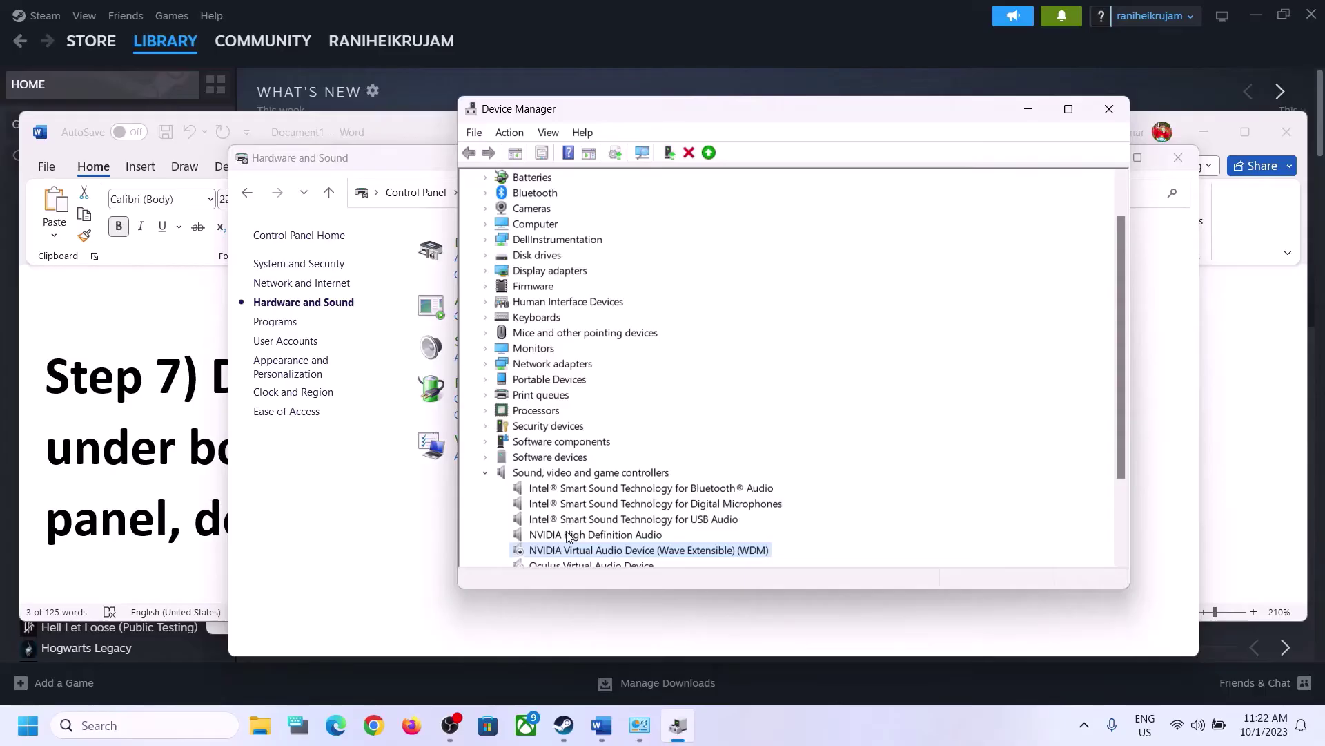
pyautogui.click(567, 536)
pyautogui.rightClick(573, 535)
pyautogui.click(644, 561)
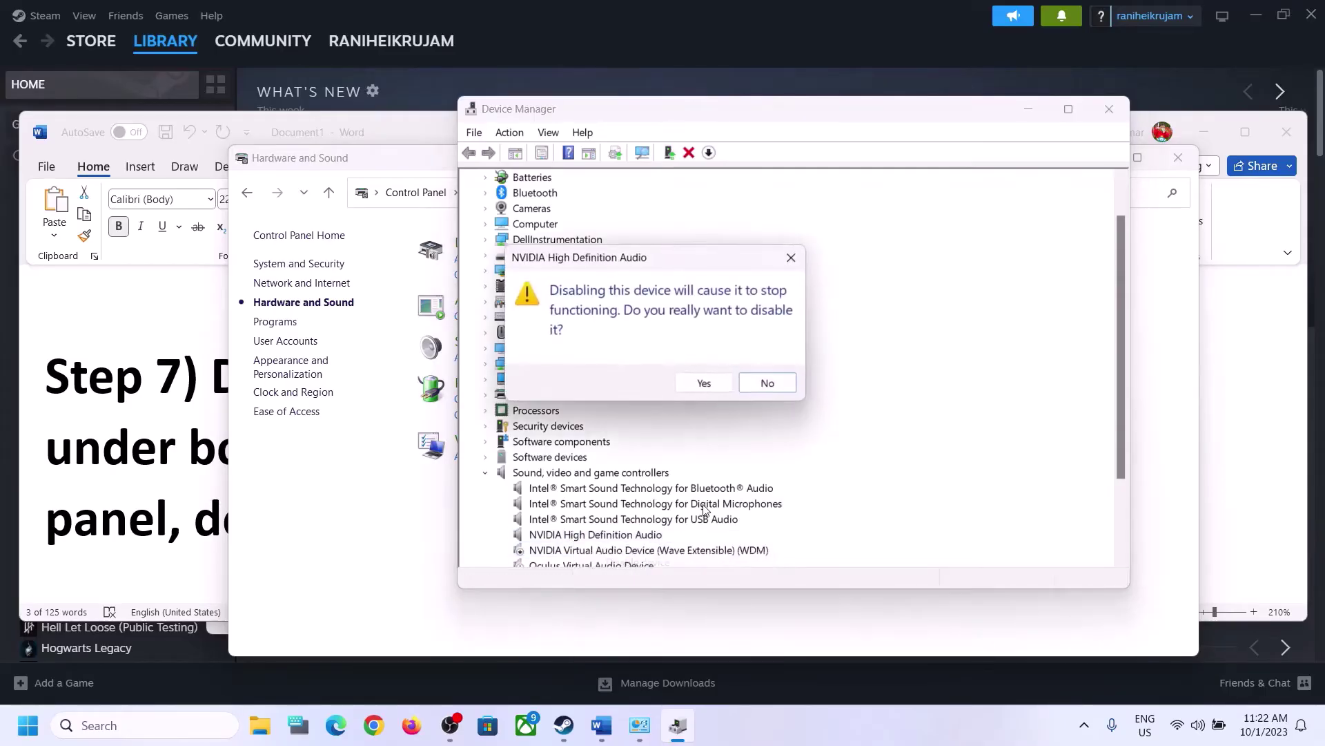
pyautogui.click(711, 385)
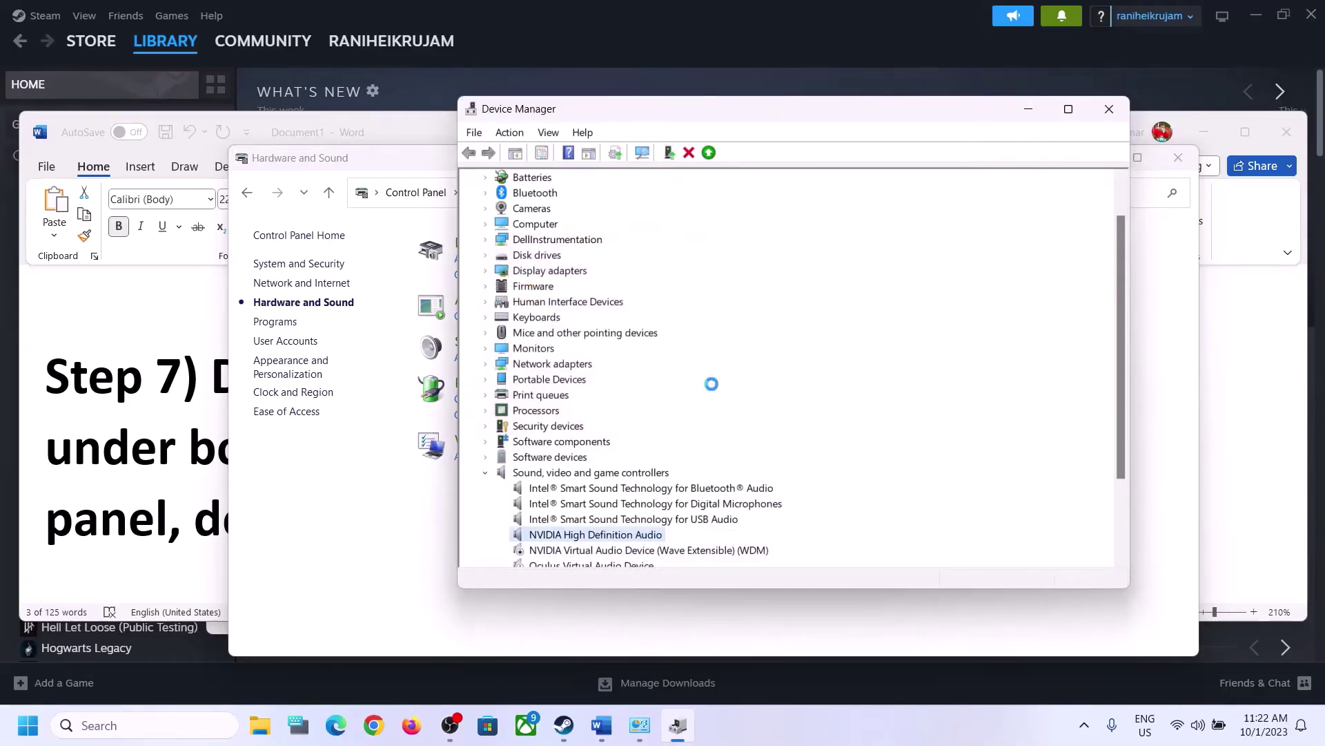
# Select Realtek(R) Audio, leave it enabled, and close Device Manager.
pyautogui.scroll(-3, 711, 400)
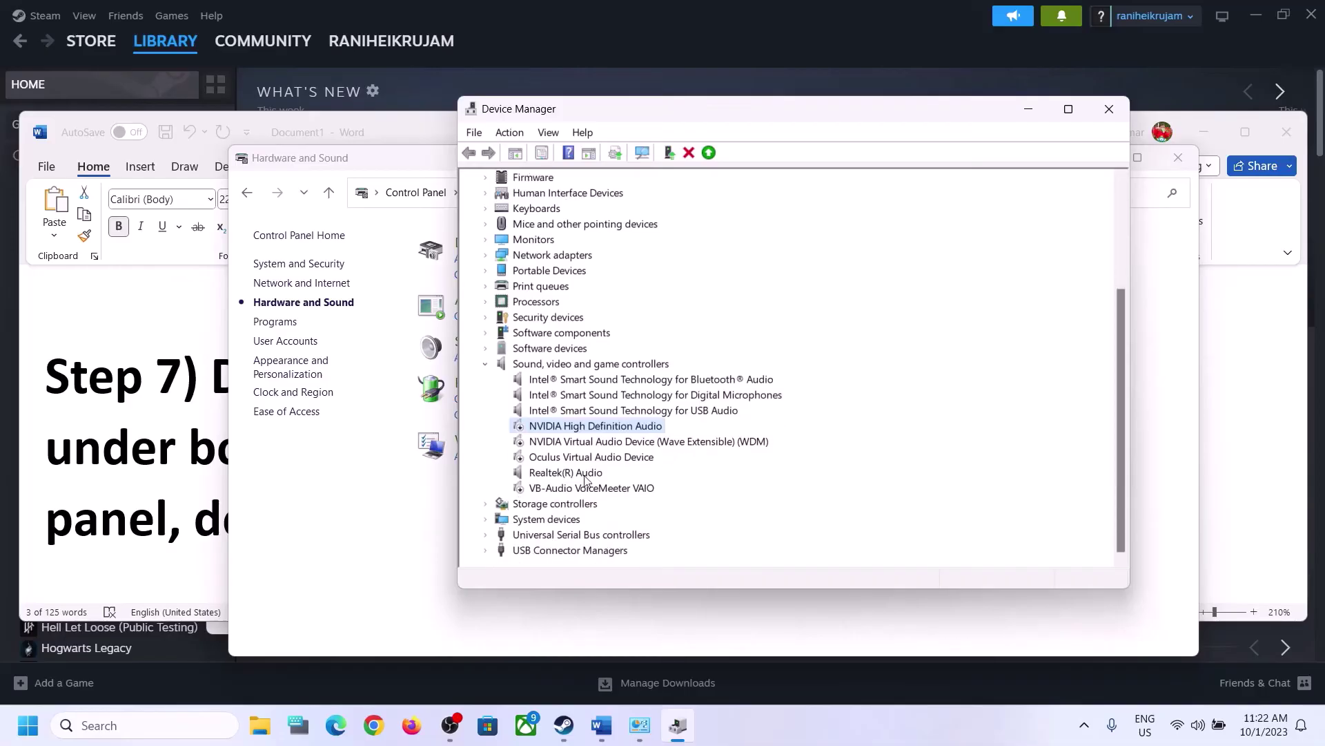
pyautogui.click(552, 475)
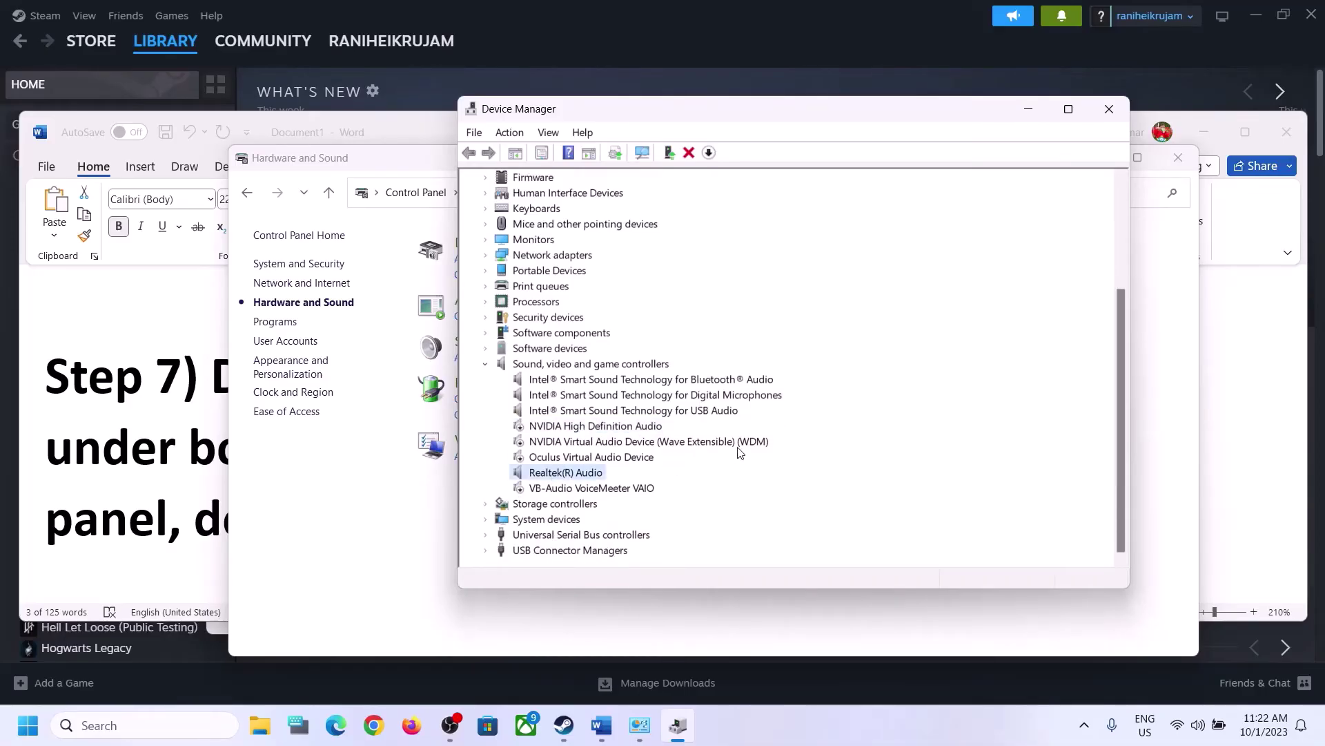
pyautogui.click(1108, 109)
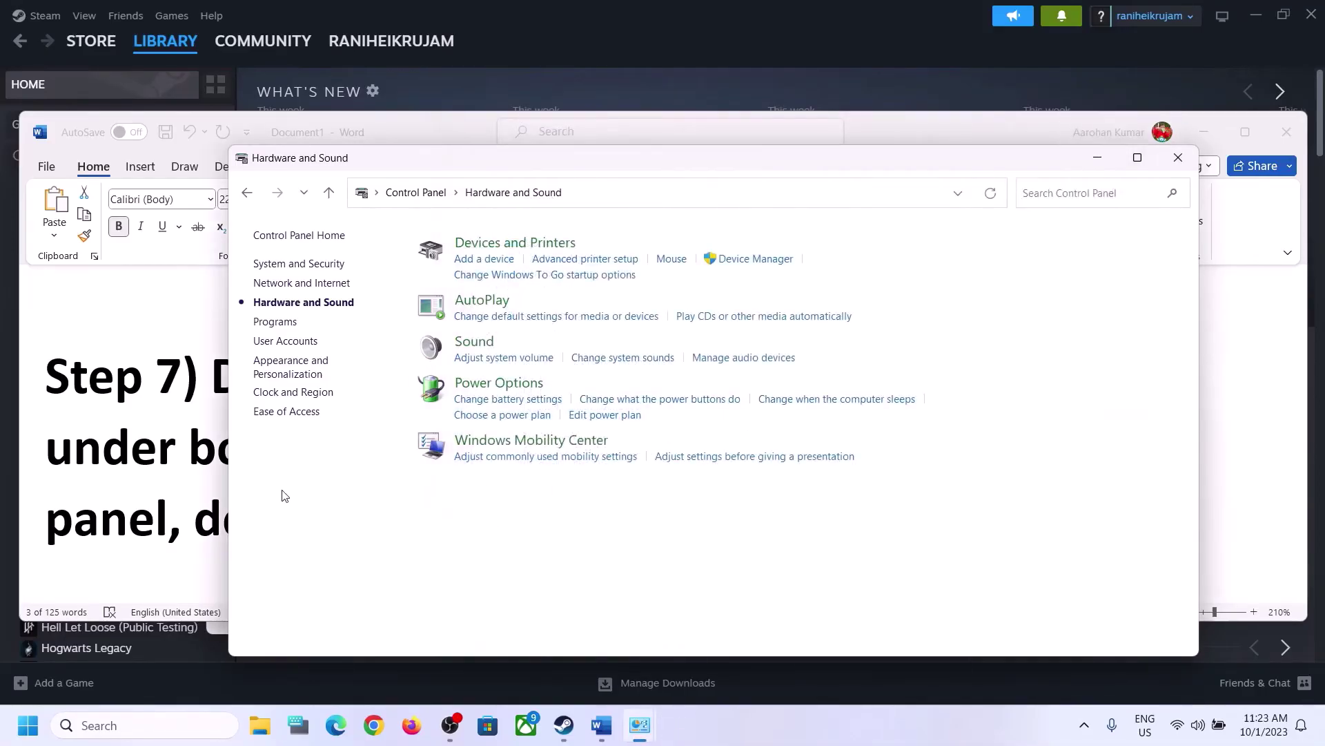
# Switch to the Word instructions, go to Step 8 on Handsfree Telephony, and copy the shell command below its heading.
pyautogui.click(108, 464)
pyautogui.scroll(-3, 515, 488)
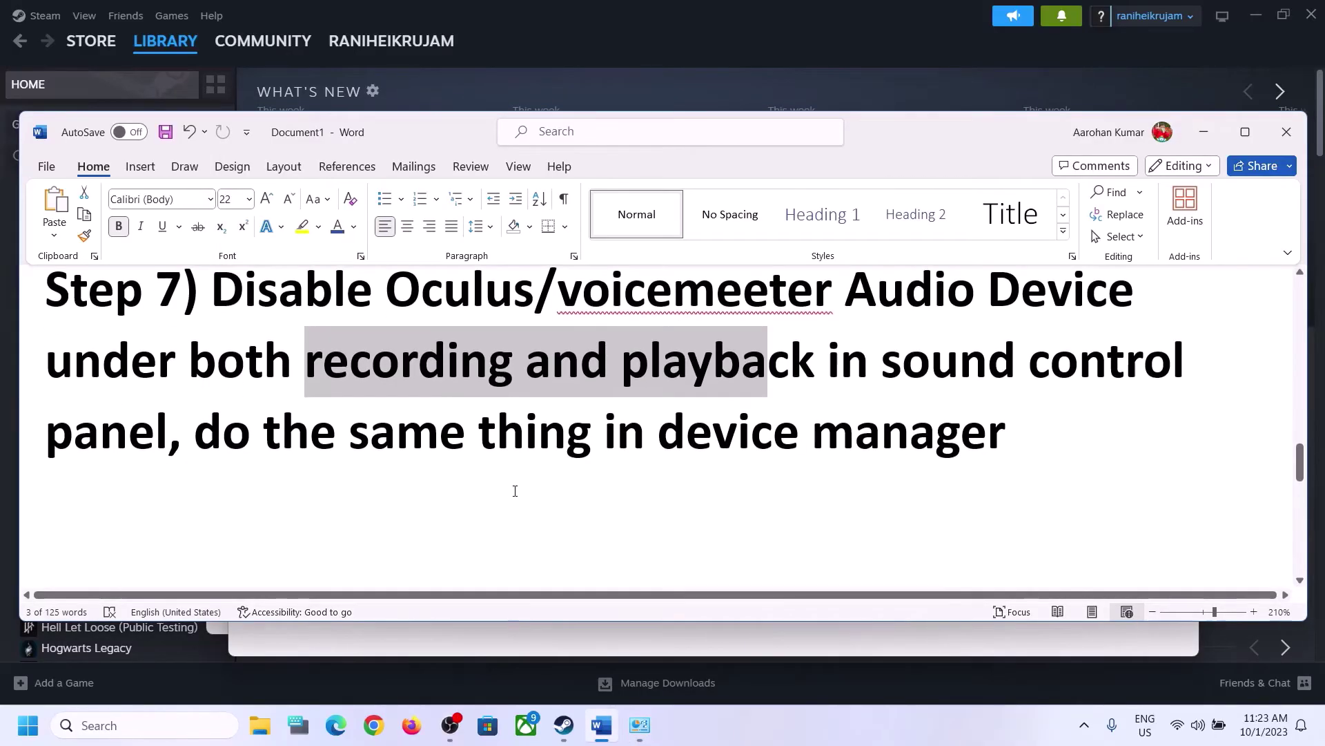
pyautogui.scroll(-3, 515, 488)
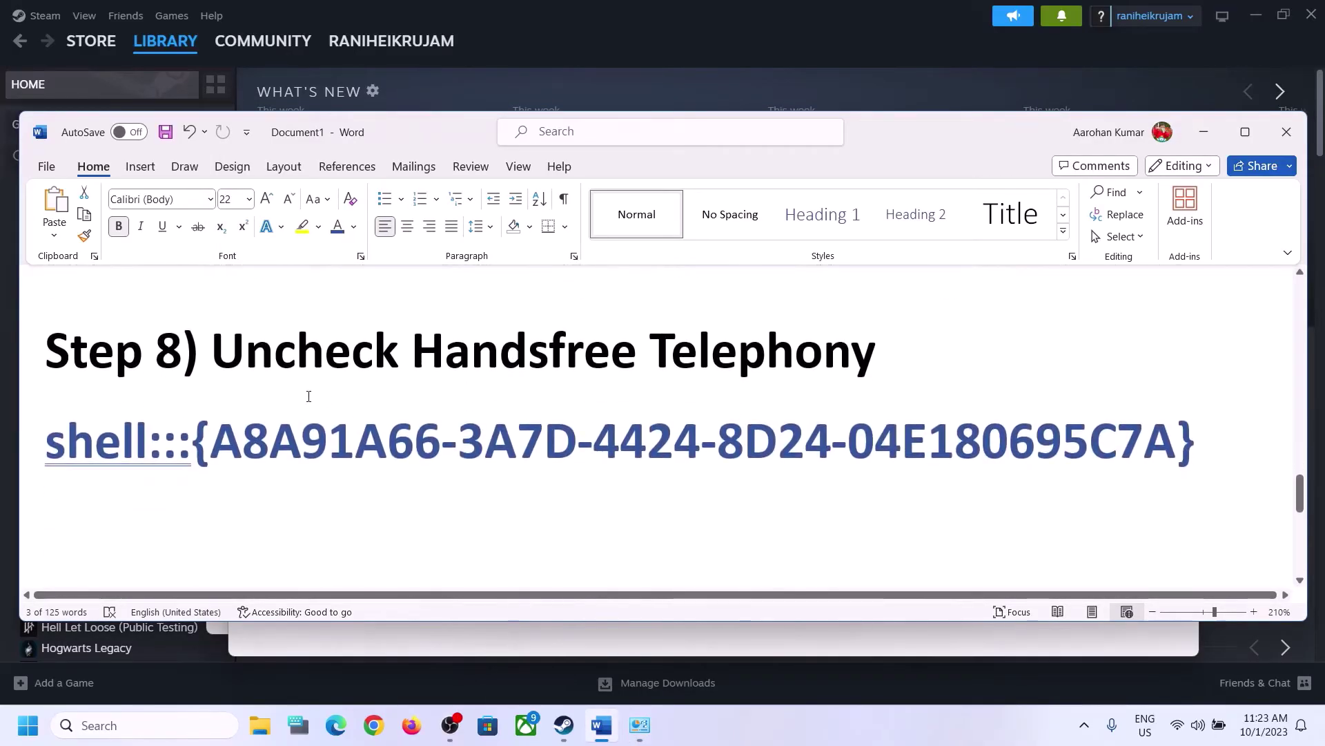
pyautogui.moveTo(221, 350); pyautogui.dragTo(588, 355)
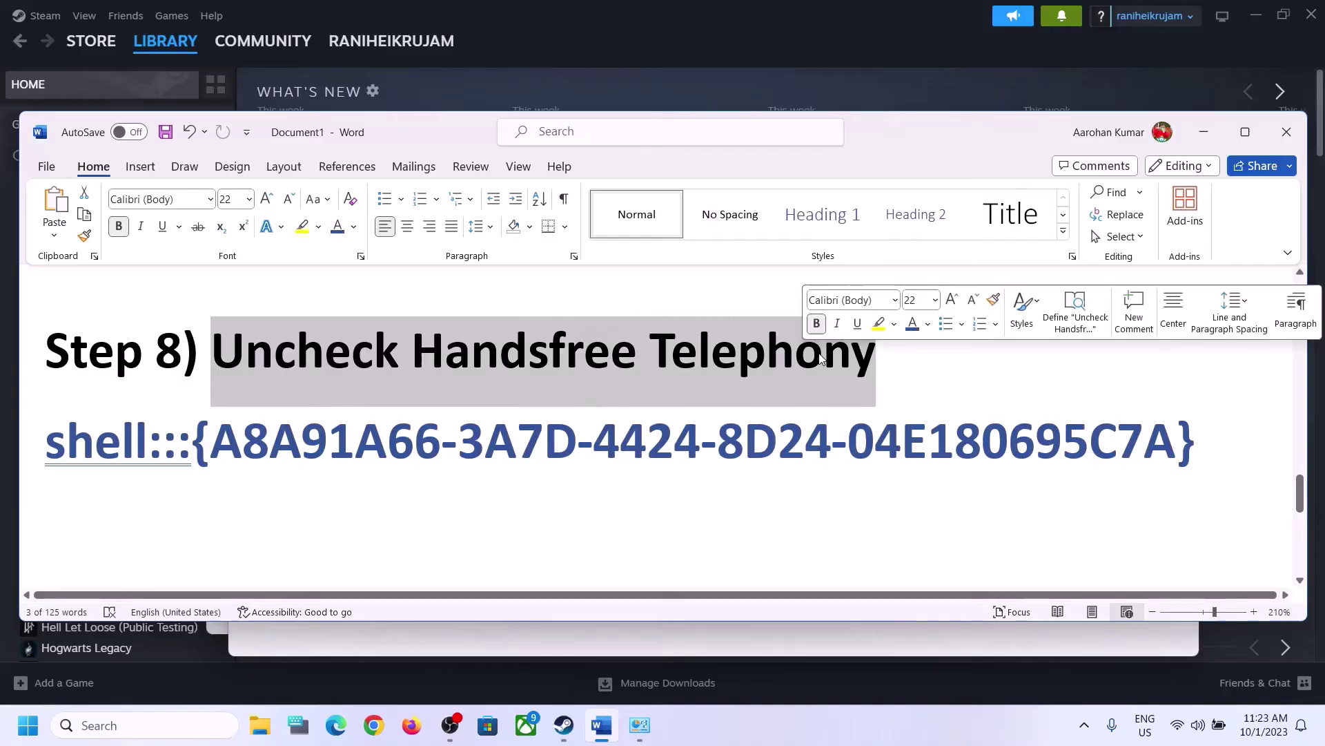
pyautogui.moveTo(1201, 439); pyautogui.dragTo(43, 444)
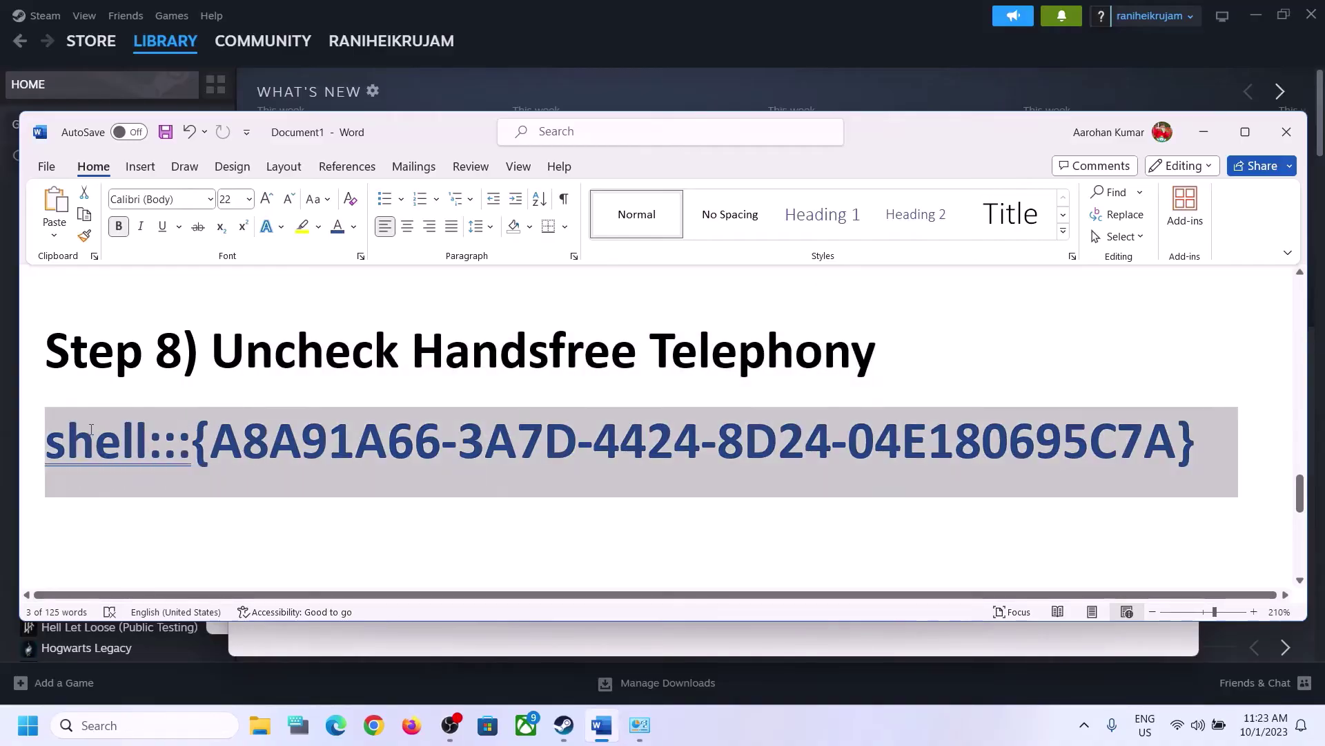
pyautogui.rightClick(130, 456)
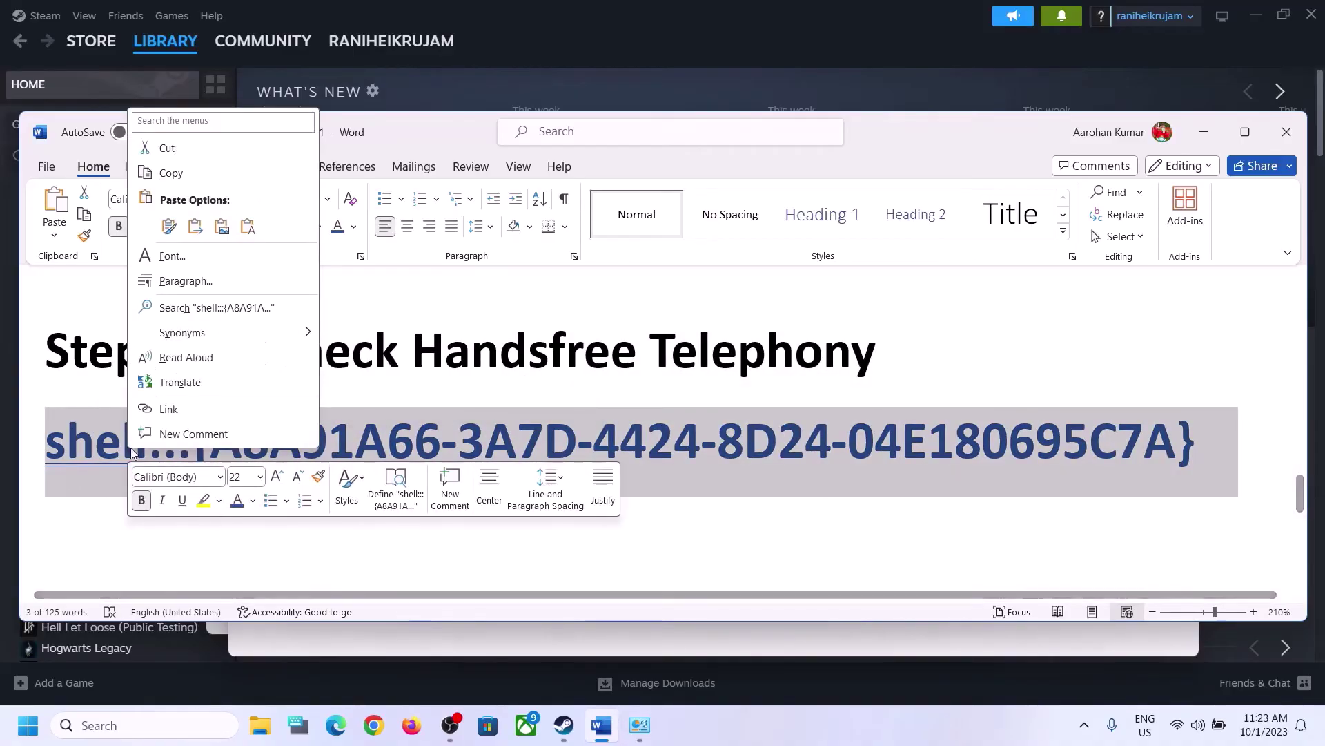
pyautogui.click(181, 174)
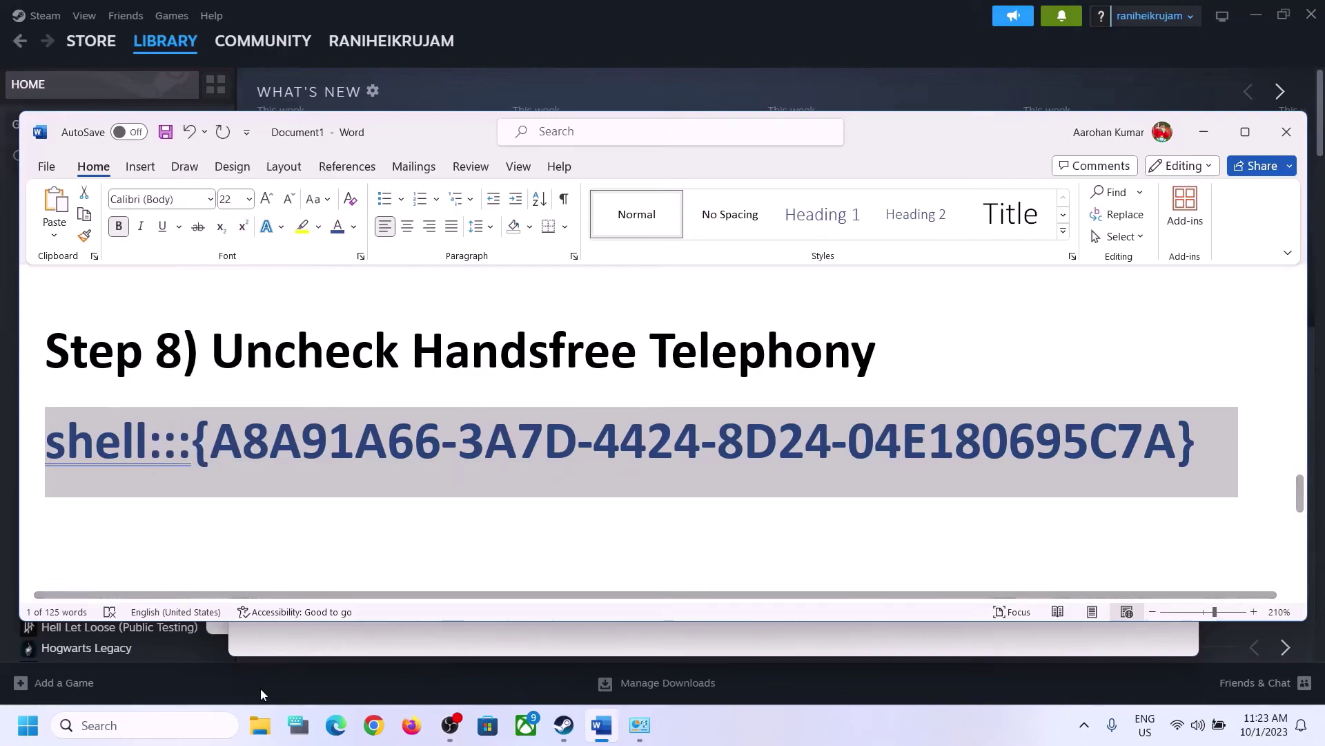
# Open Devices and Printers by running the copied command shell:::{A8A91A66-3A7D-4424-8D24-04E180695C7A} from the Run dialog.
pyautogui.click(181, 724)
pyautogui.write('run')
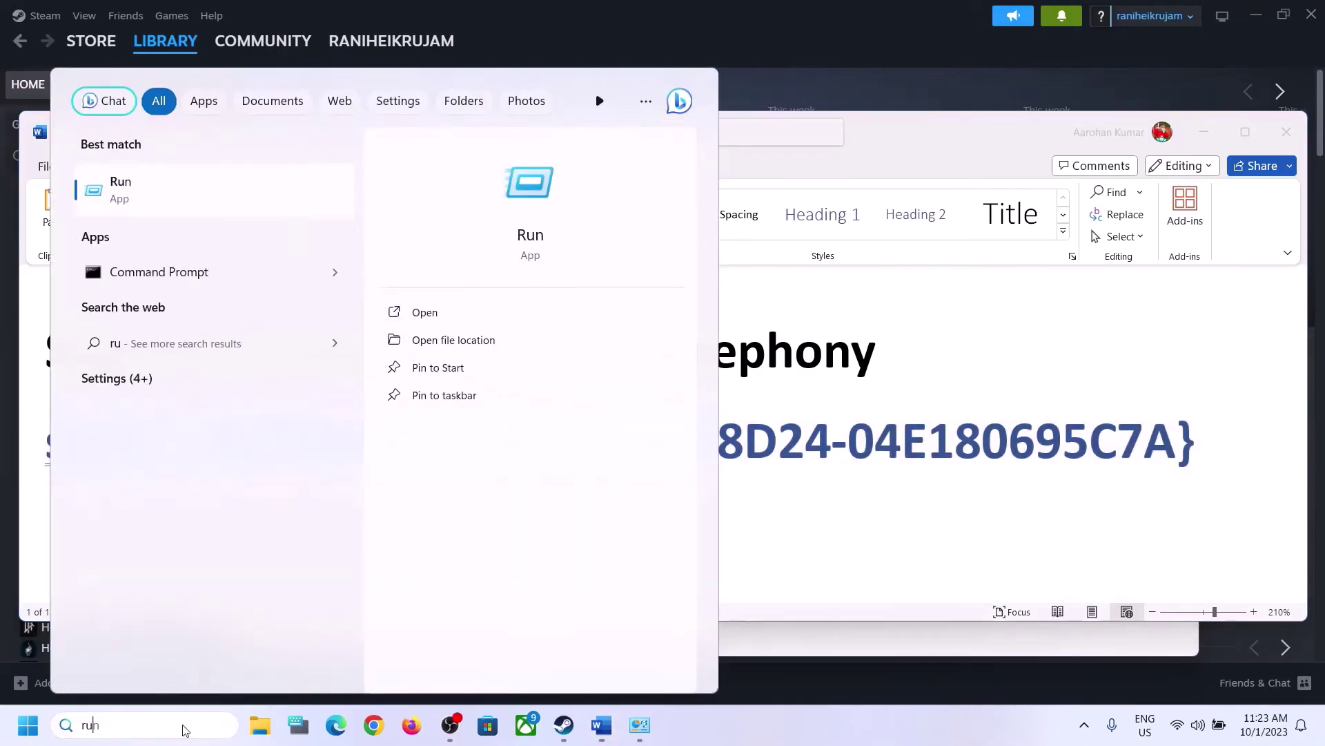
pyautogui.click(142, 203)
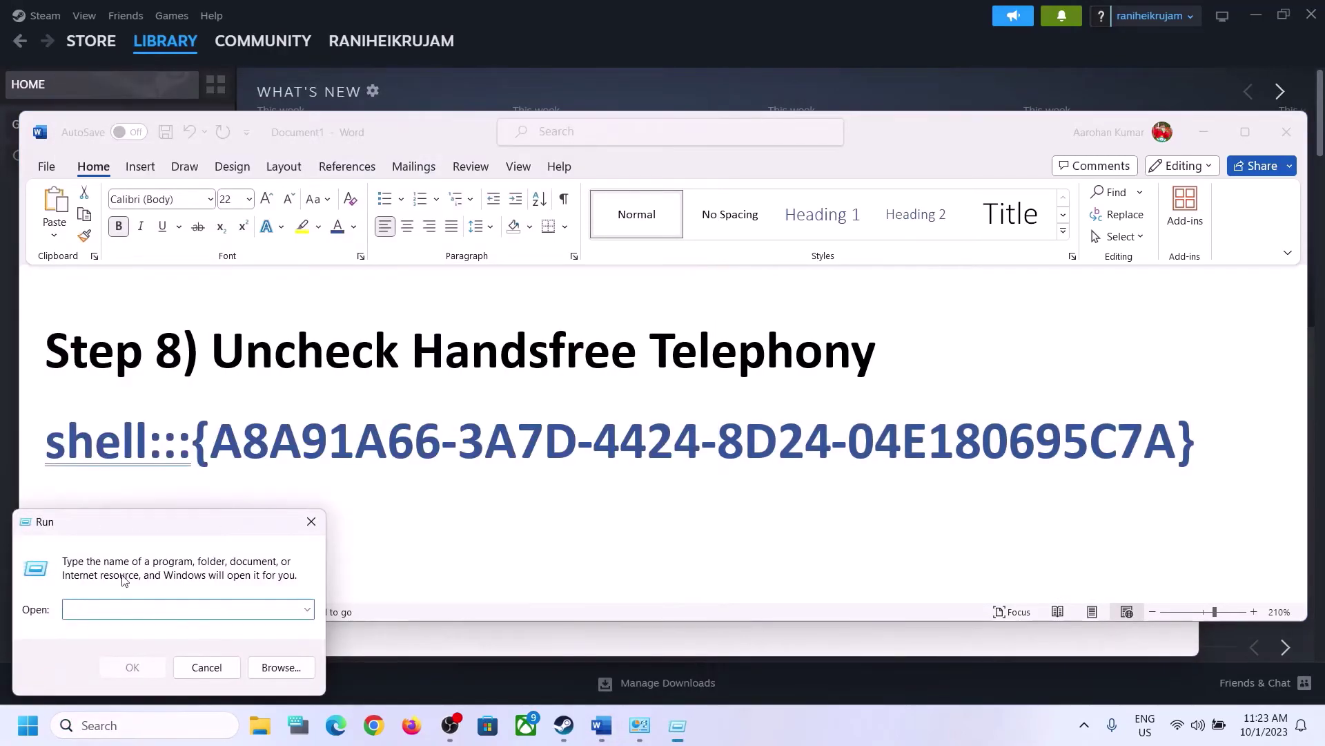
pyautogui.hotkey('ctrl', 'v')
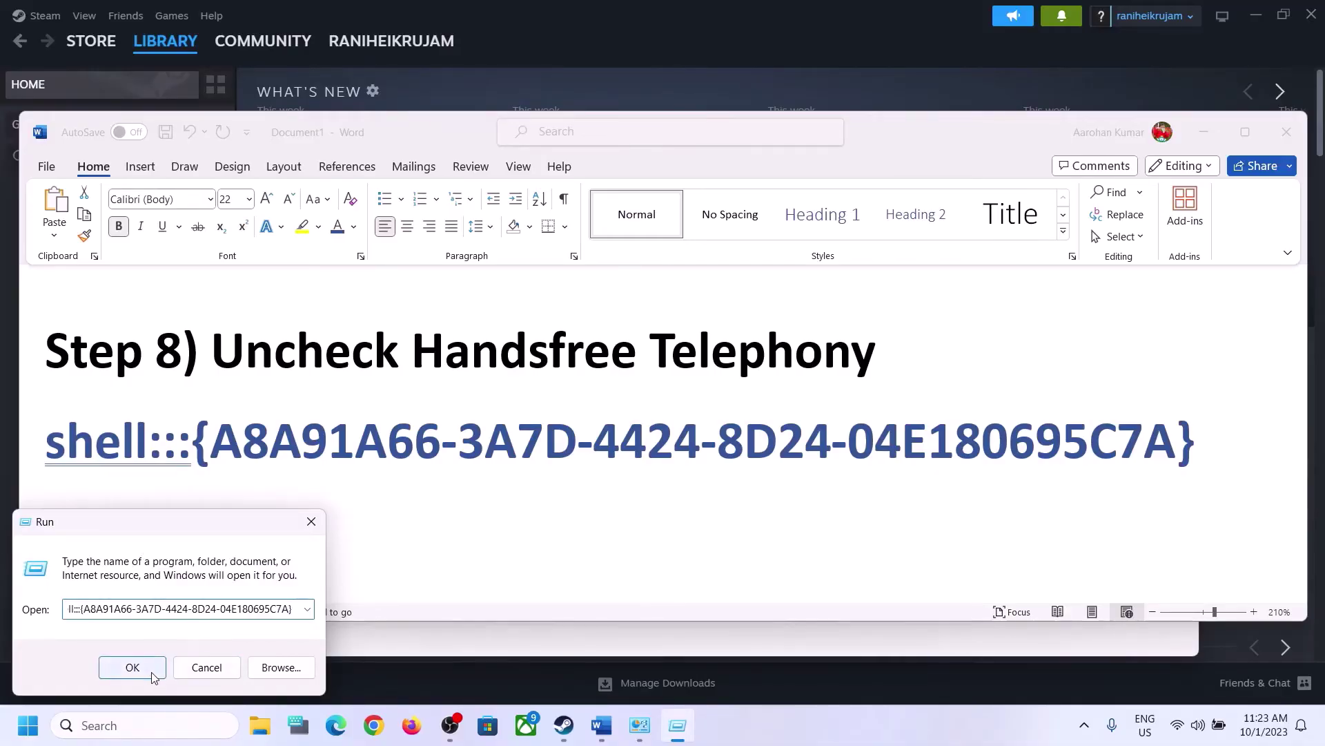
pyautogui.click(133, 667)
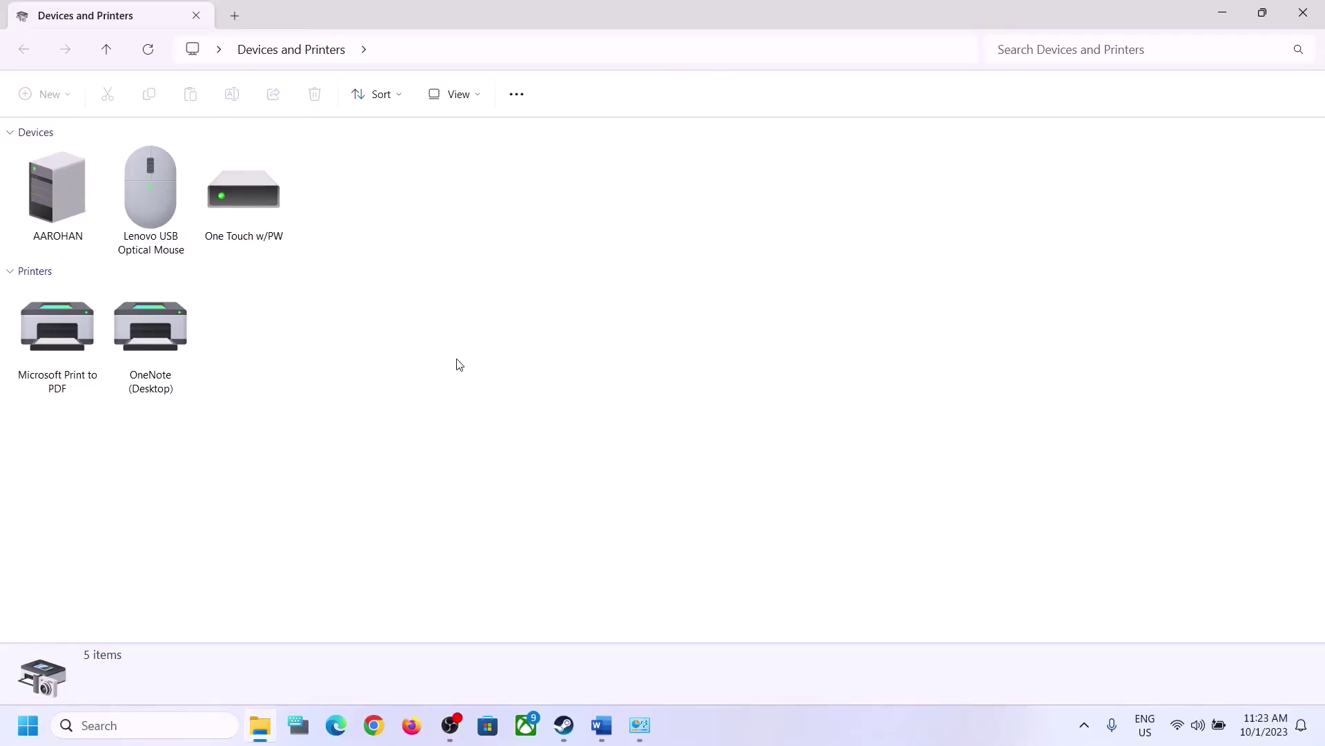
# Open the properties of the iBall SoundStar headset and display its Bluetooth services, checking them against Step 8 in Word.
pyautogui.click(855, 733)
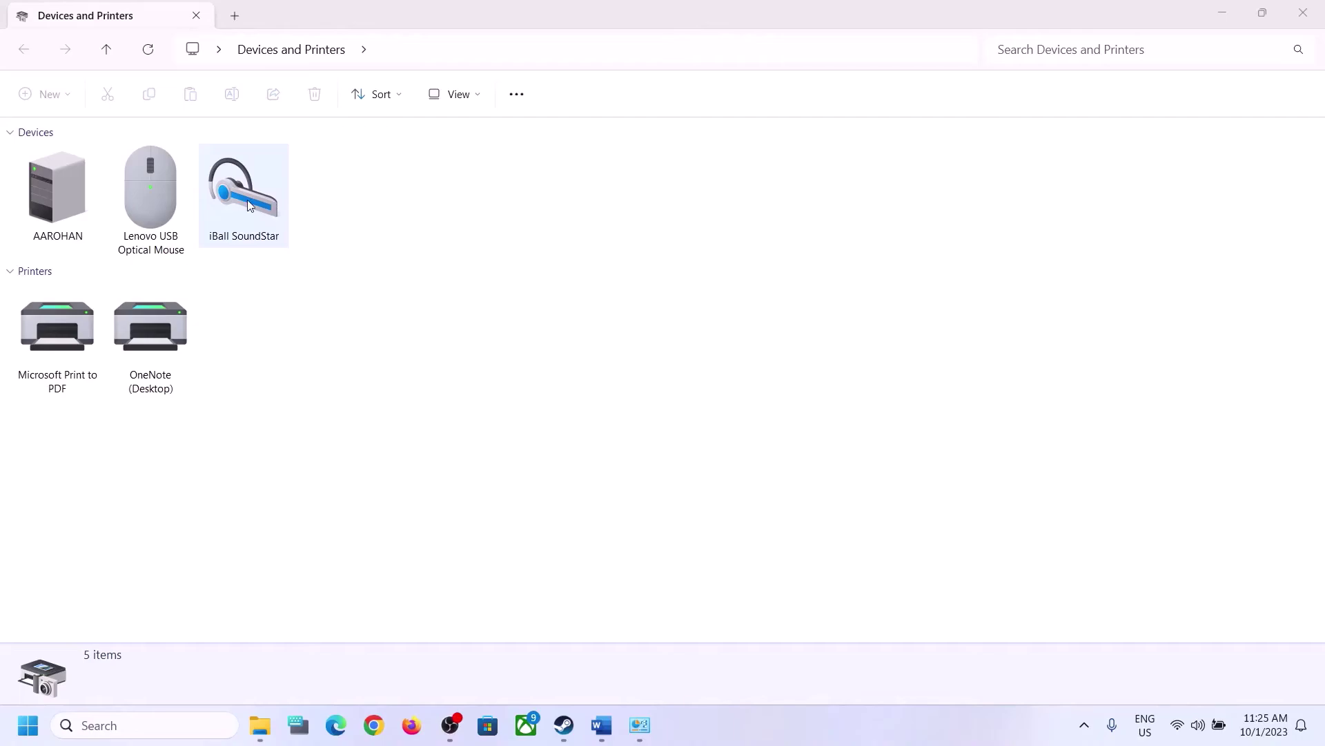
pyautogui.rightClick(250, 206)
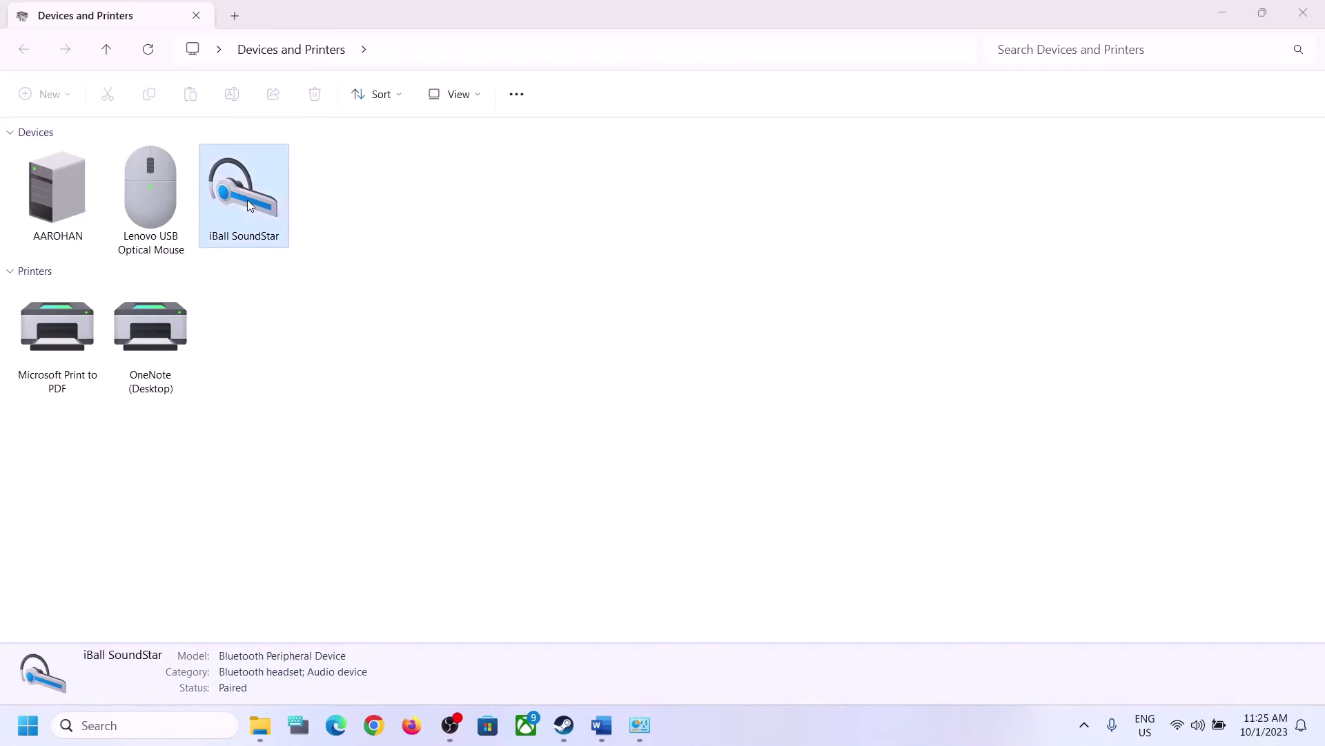
pyautogui.click(311, 310)
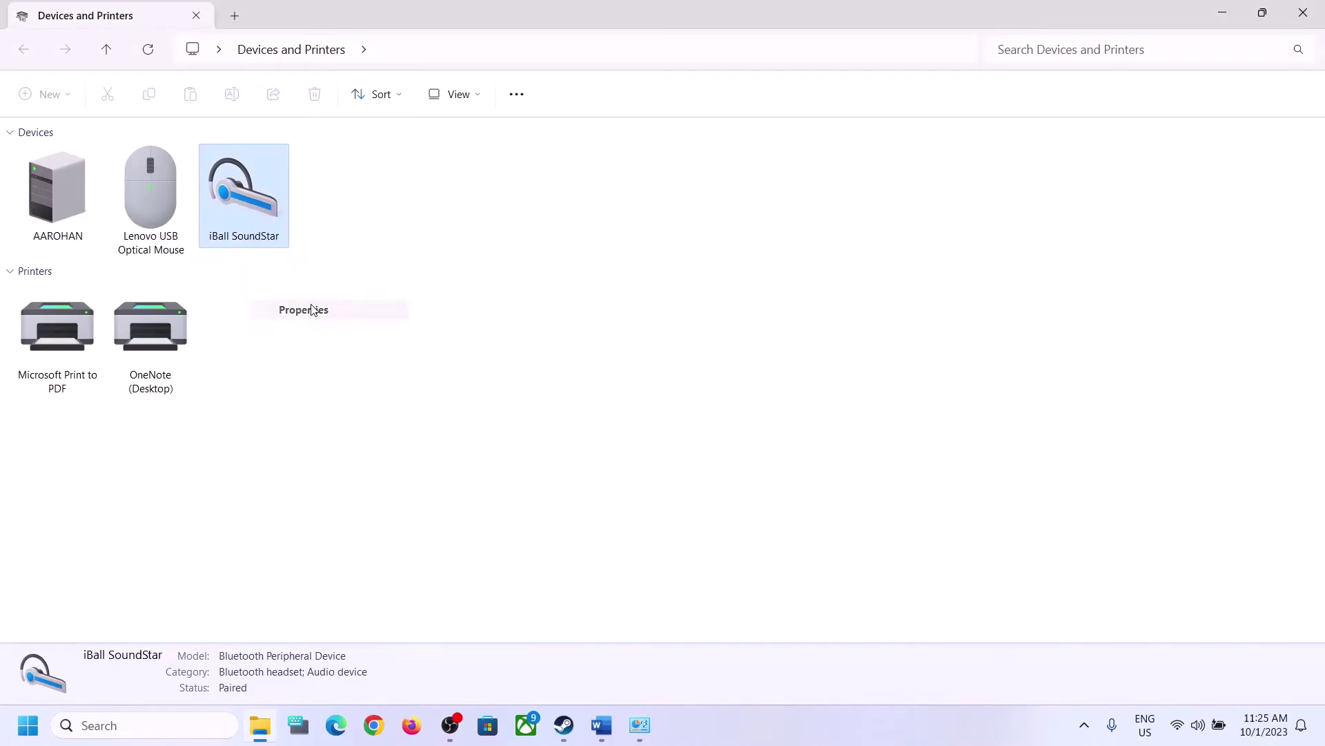
pyautogui.moveTo(484, 221); pyautogui.dragTo(697, 214)
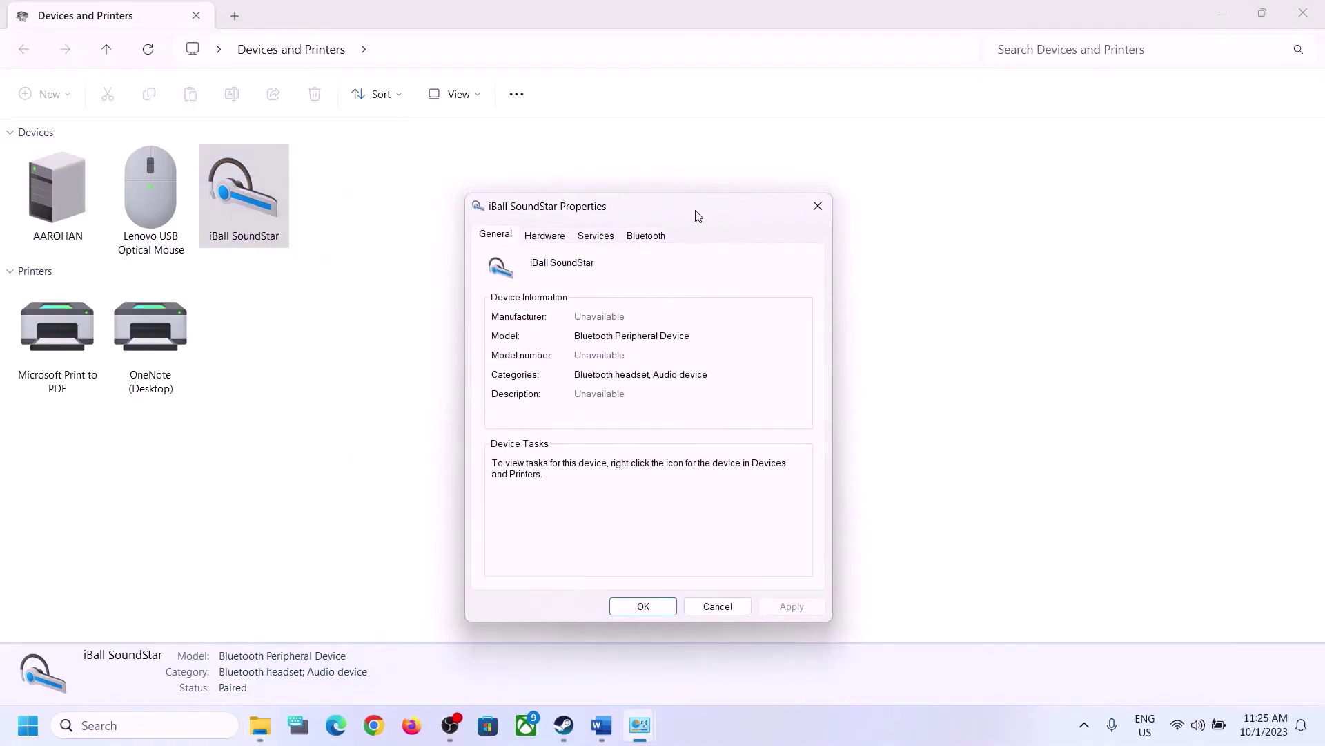
pyautogui.click(597, 238)
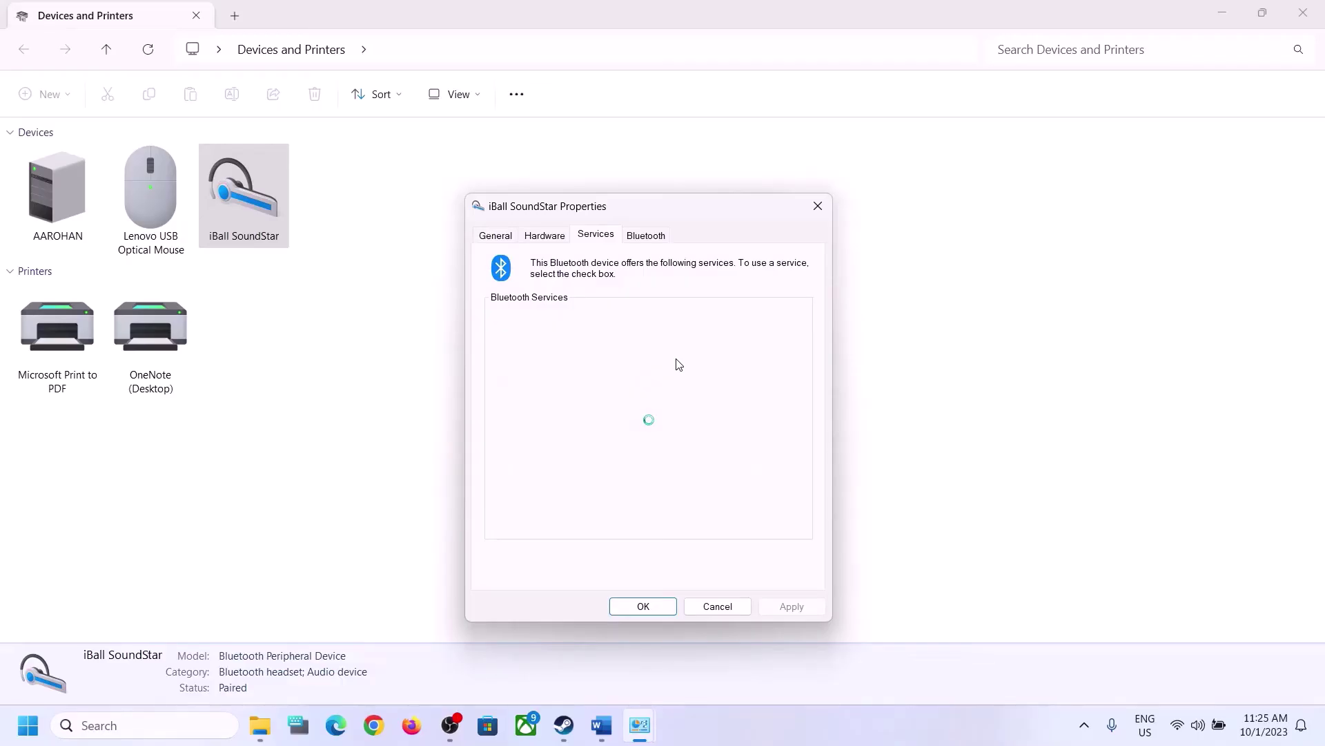
pyautogui.click(601, 725)
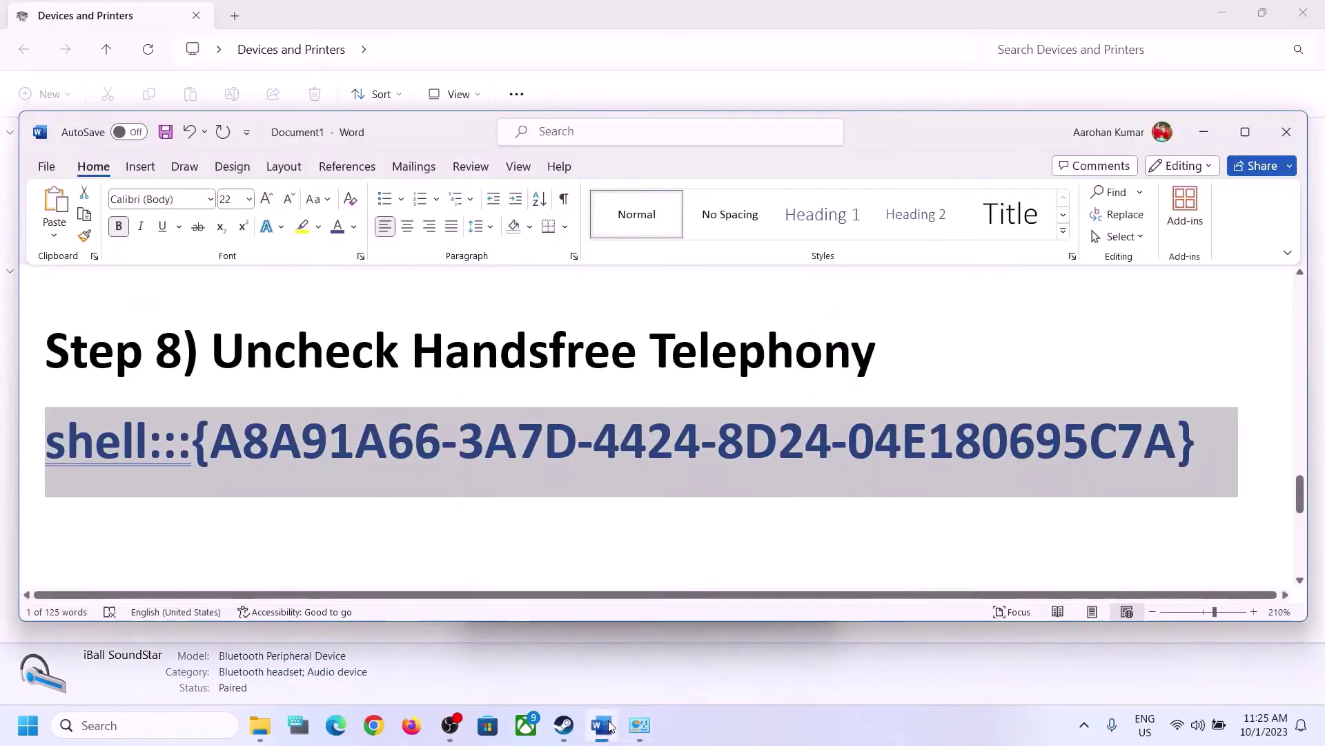
pyautogui.click(610, 725)
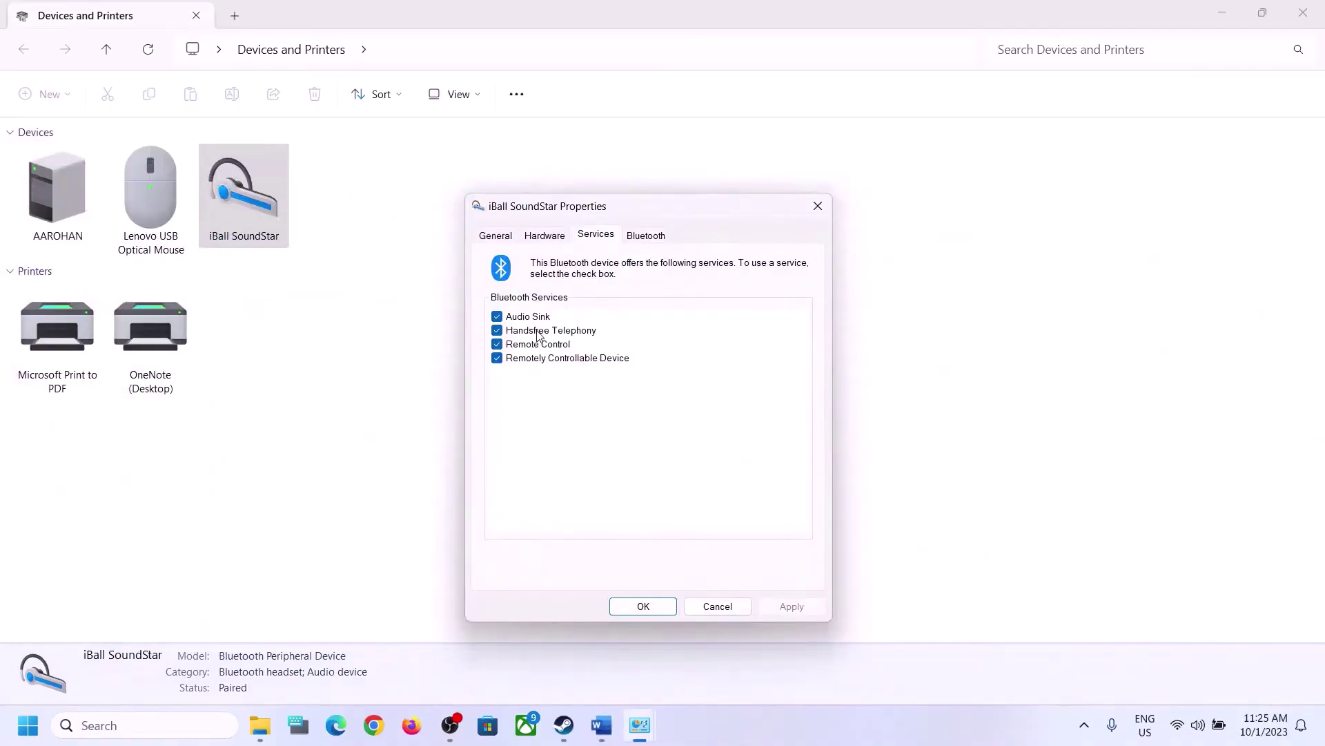
# Uncheck the Handsfree Telephony service for the iBall SoundStar headset, apply the change, and close its properties.
pyautogui.click(497, 332)
pyautogui.click(801, 606)
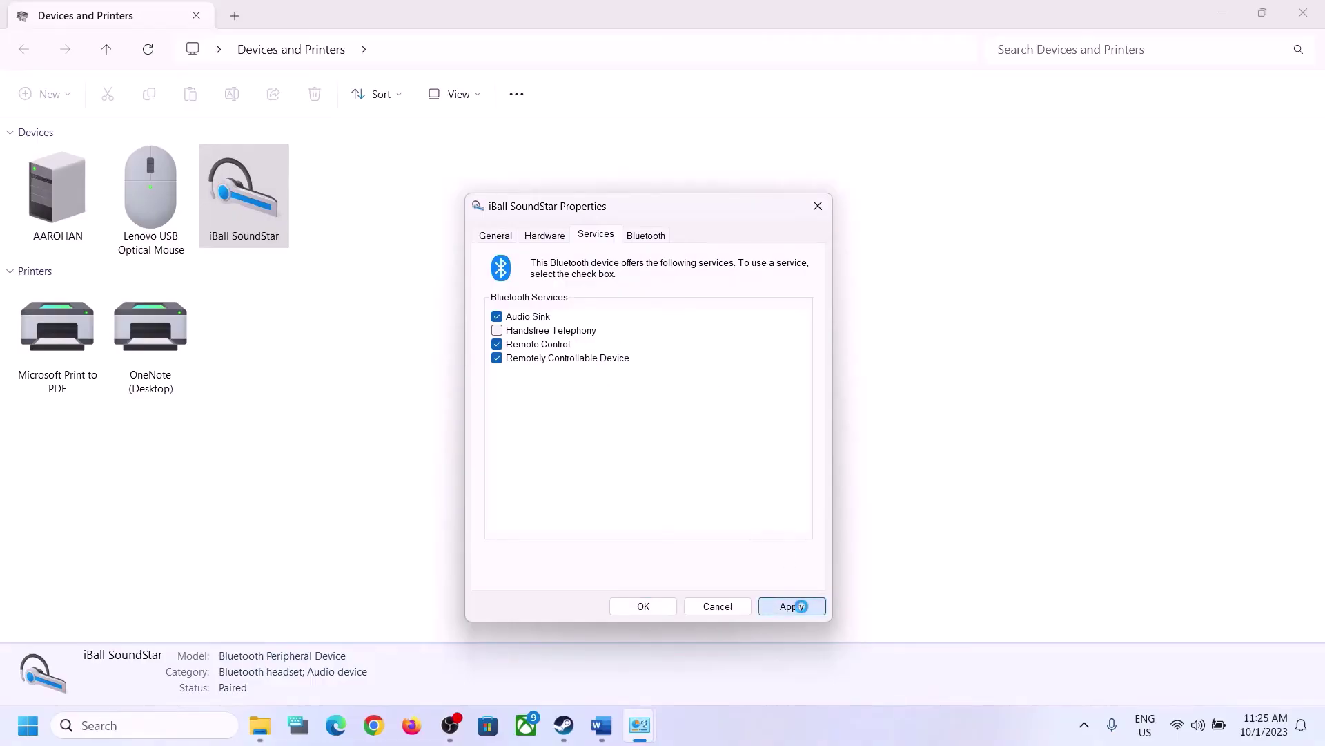
pyautogui.click(651, 611)
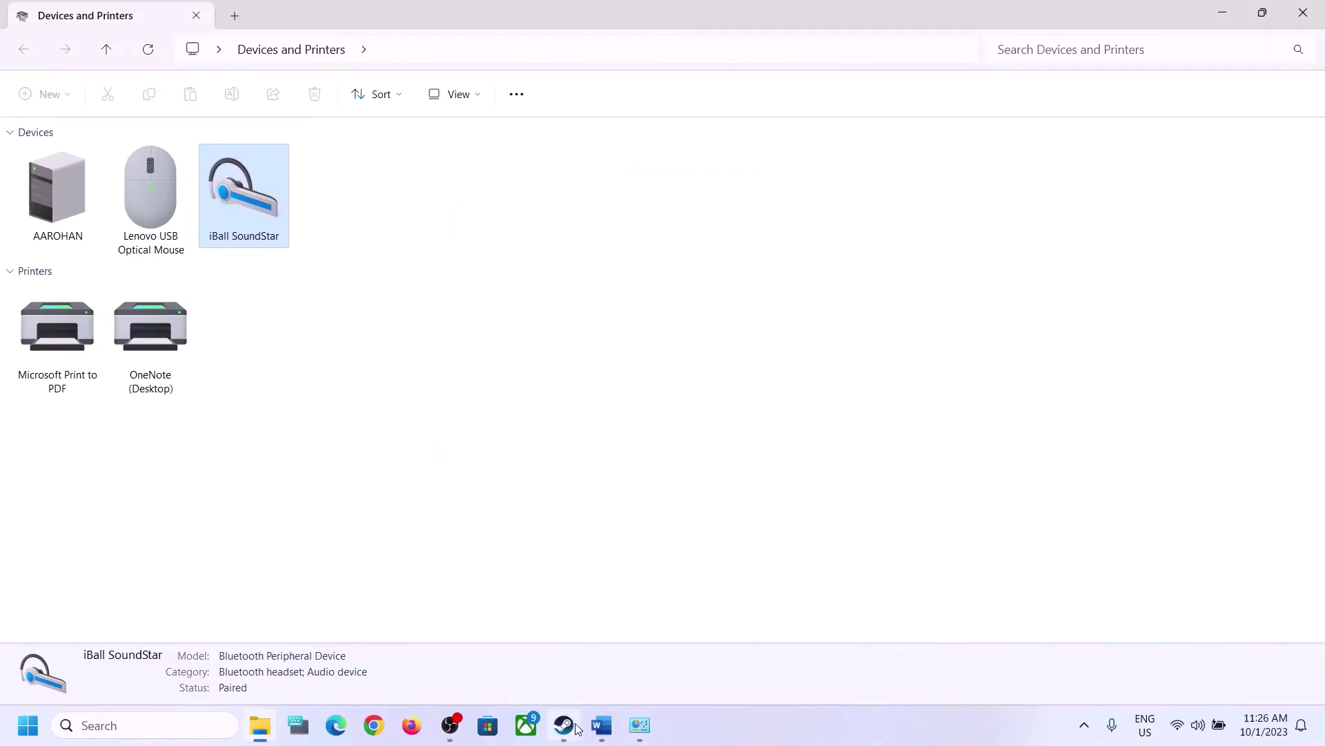
# Switch to the Word instructions and go to Step 9 about disconnecting the external microphone.
pyautogui.click(604, 734)
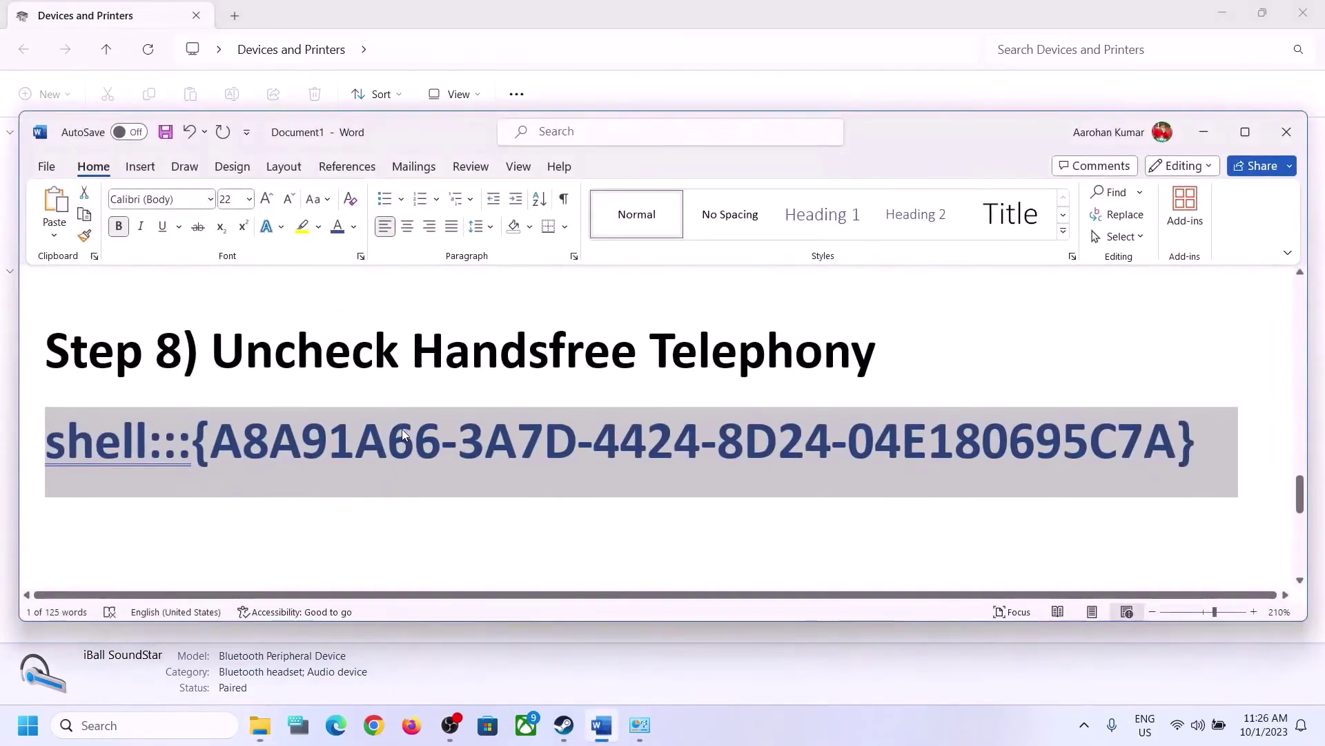
pyautogui.scroll(-3, 397, 452)
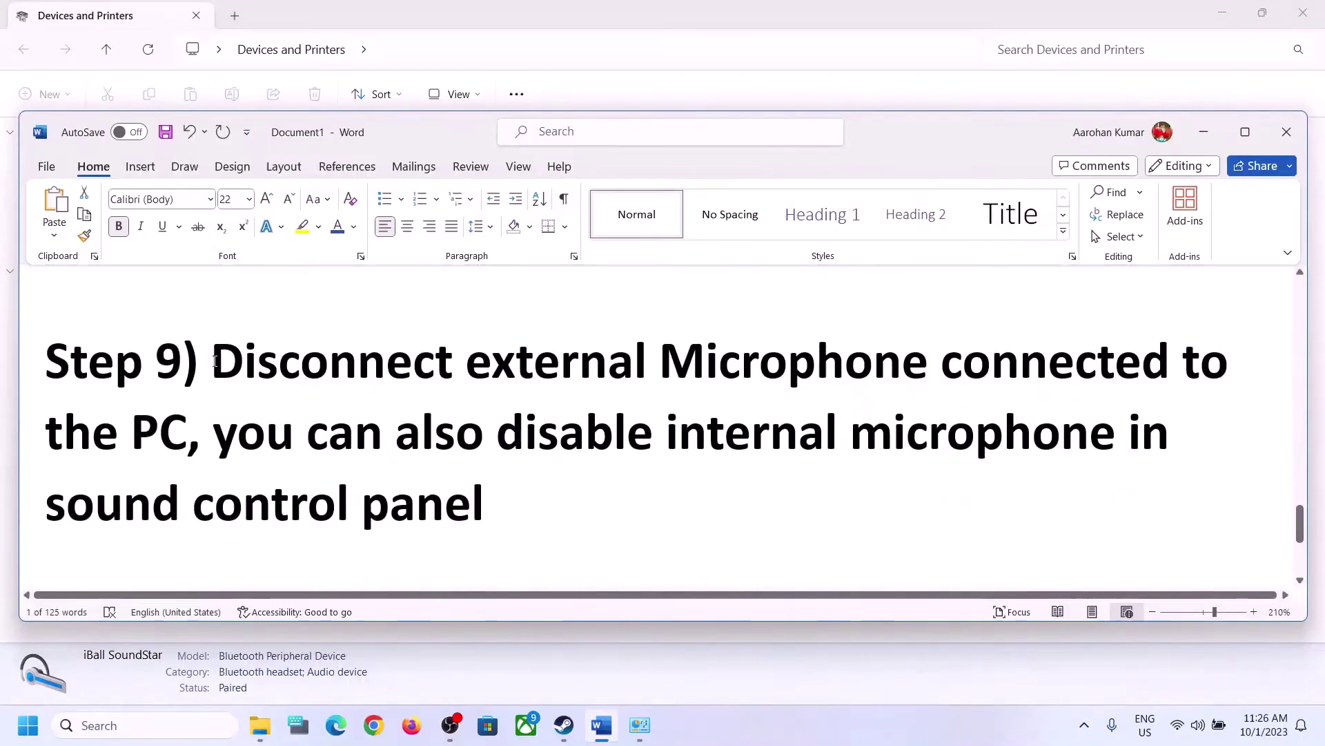
# Highlight the Step 9 instructions in Word about disconnecting the external microphone and disabling the internal microphone in the sound control panel.
pyautogui.moveTo(211, 360); pyautogui.dragTo(172, 437)
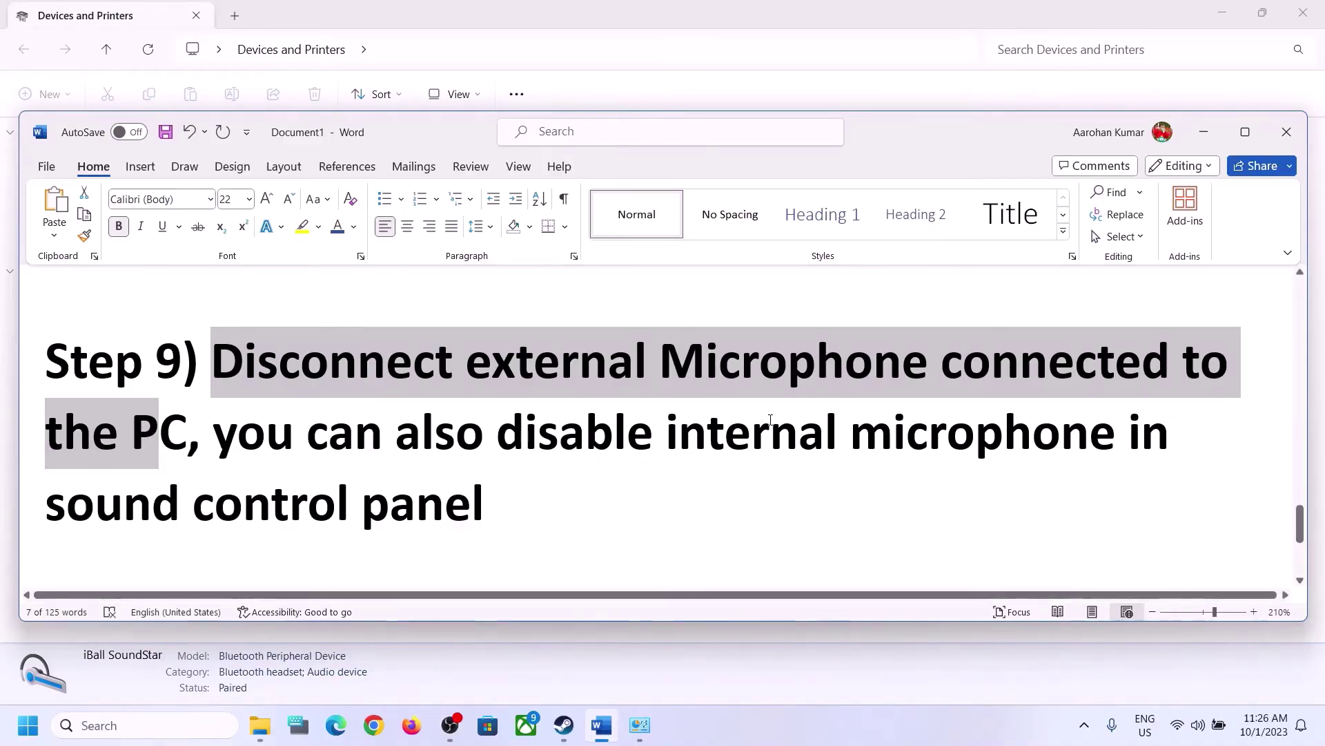
pyautogui.moveTo(499, 434); pyautogui.dragTo(918, 449)
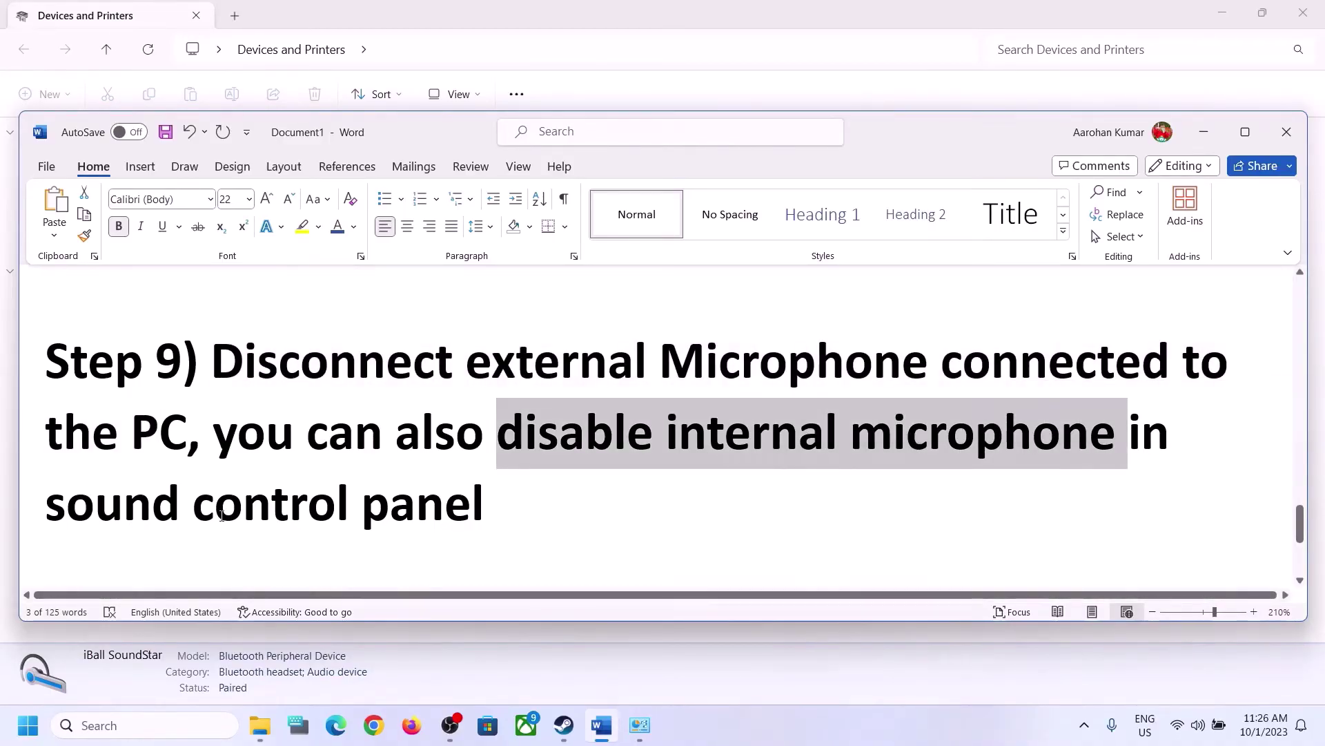
pyautogui.moveTo(136, 515); pyautogui.dragTo(359, 512)
pyautogui.moveTo(215, 434); pyautogui.dragTo(526, 464)
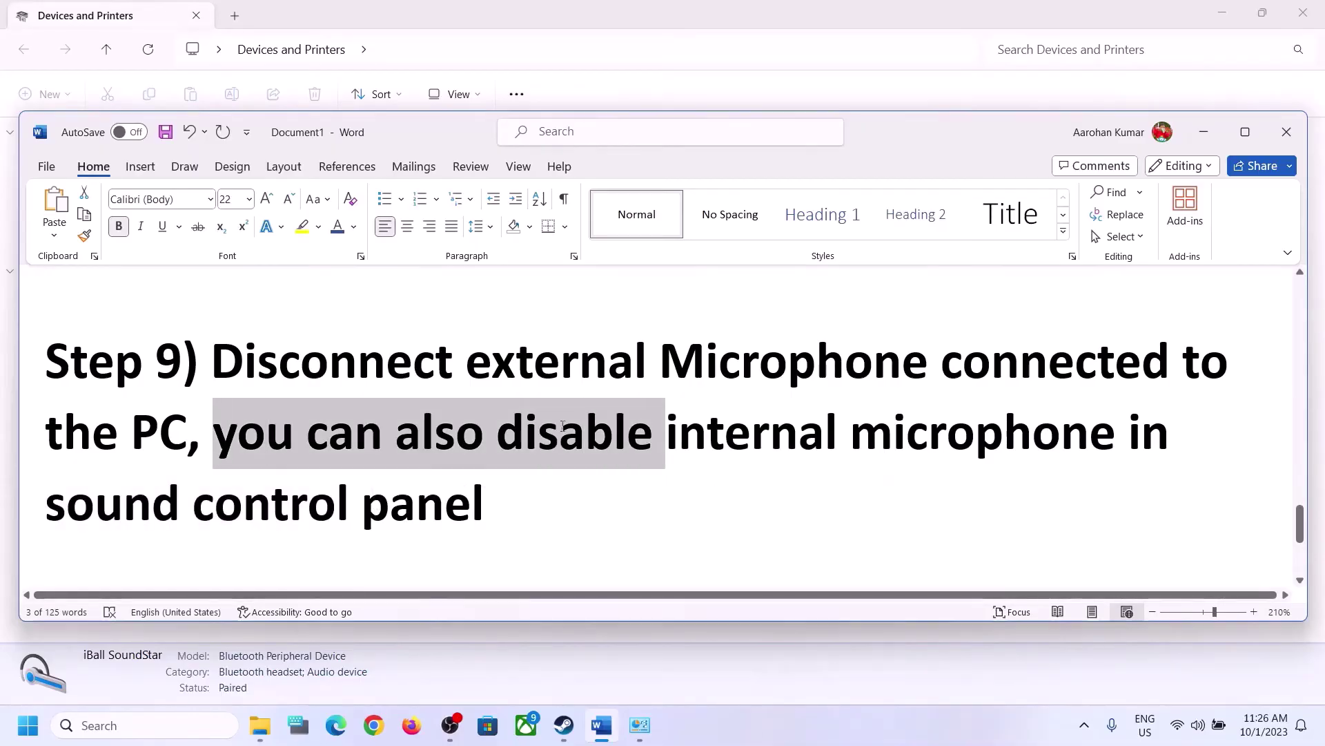
pyautogui.click(417, 500)
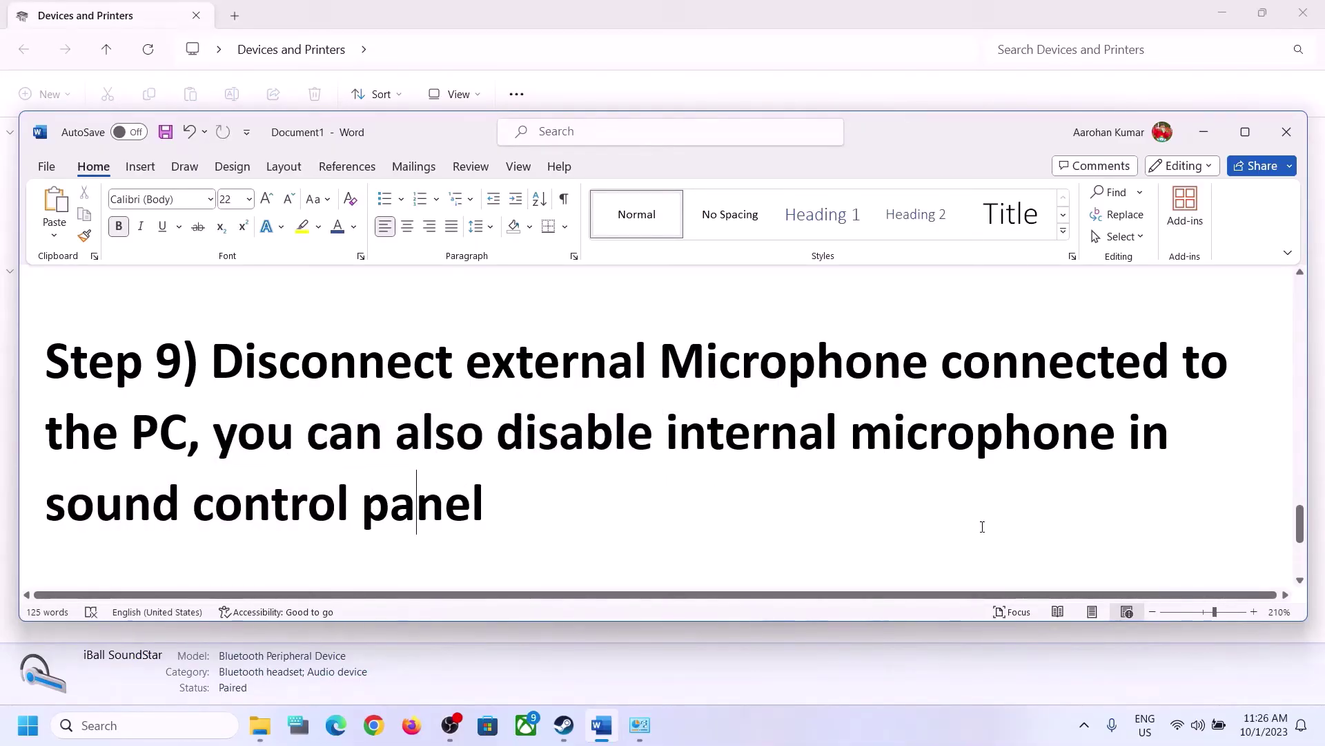
# Open the Sound settings from the Hardware and Sound section of Control Panel.
pyautogui.click(229, 716)
pyautogui.write('con')
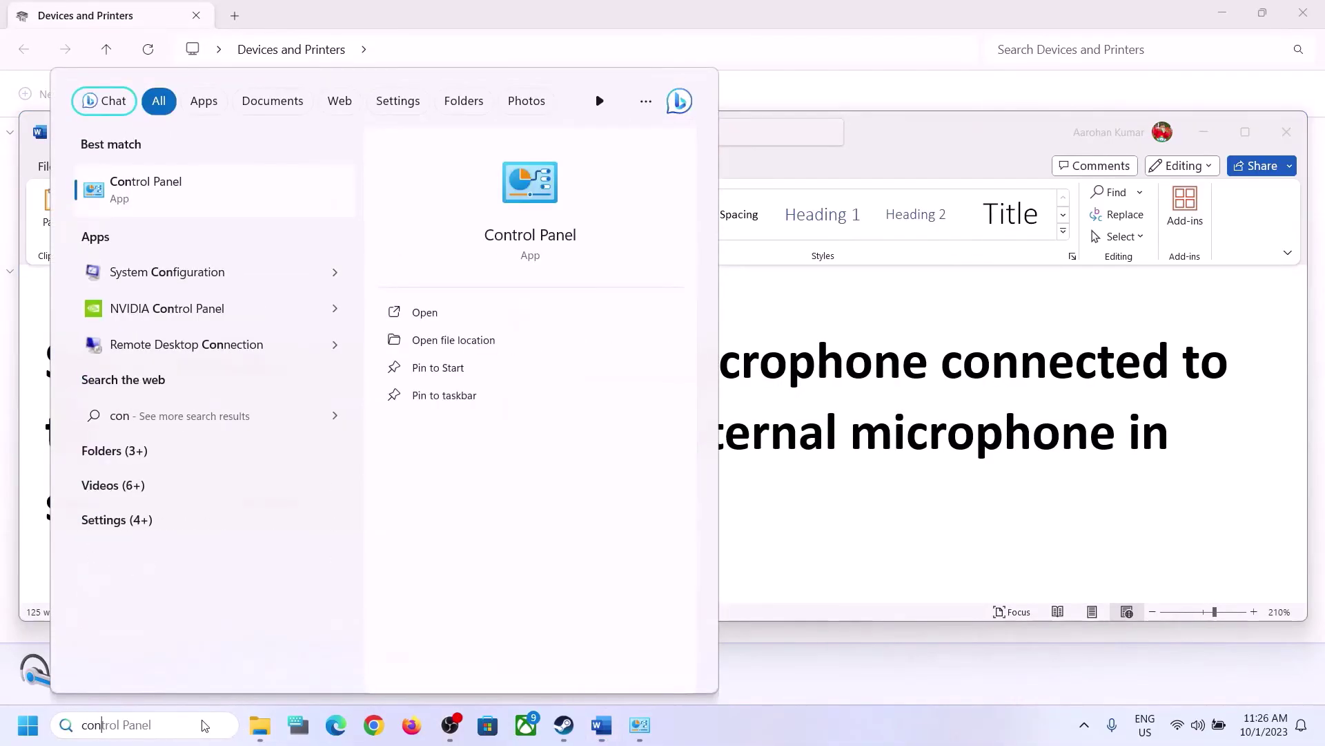
pyautogui.write('trol')
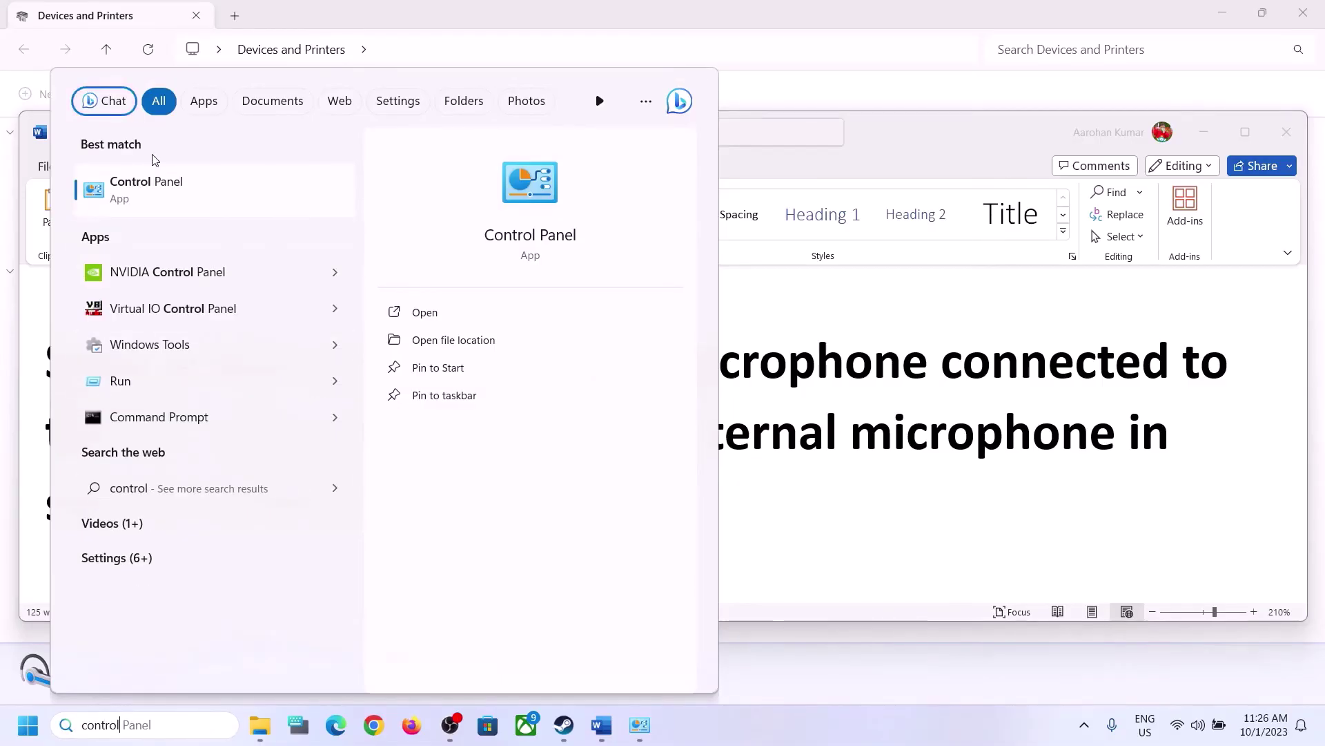
pyautogui.click(162, 182)
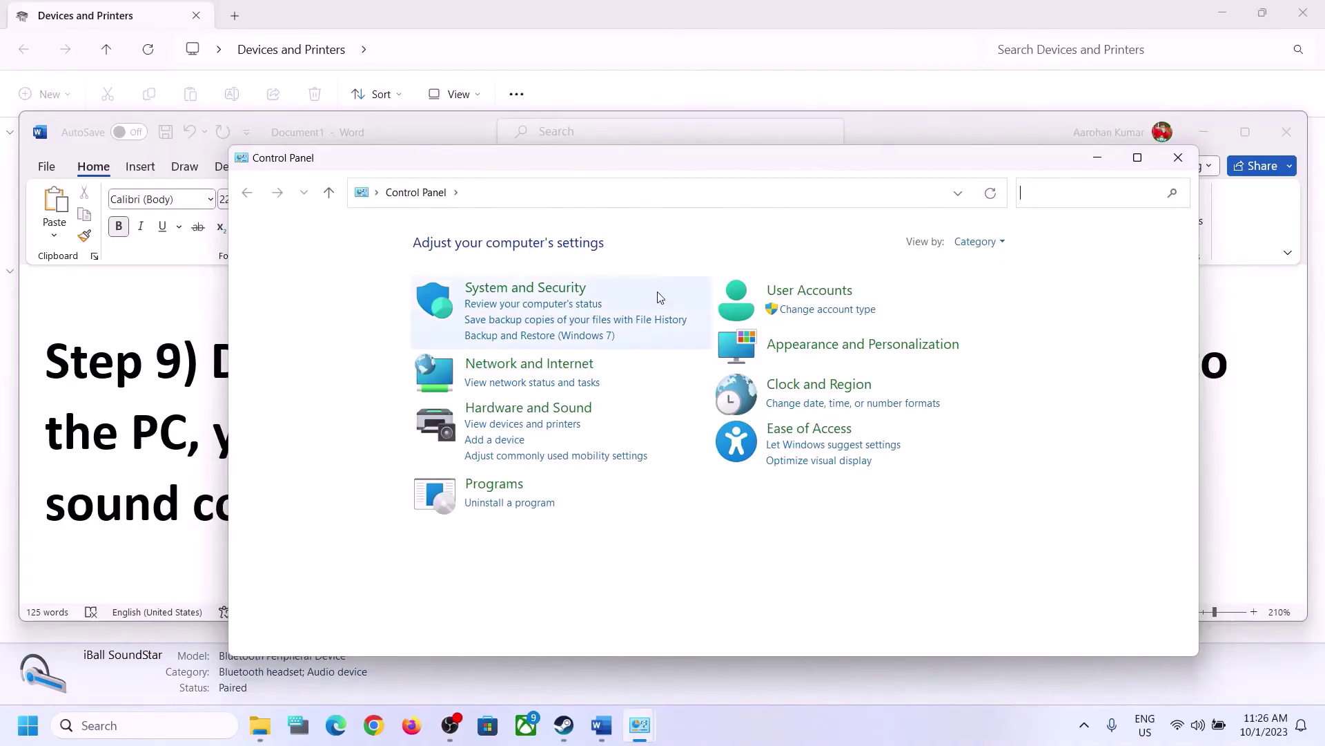
pyautogui.click(528, 407)
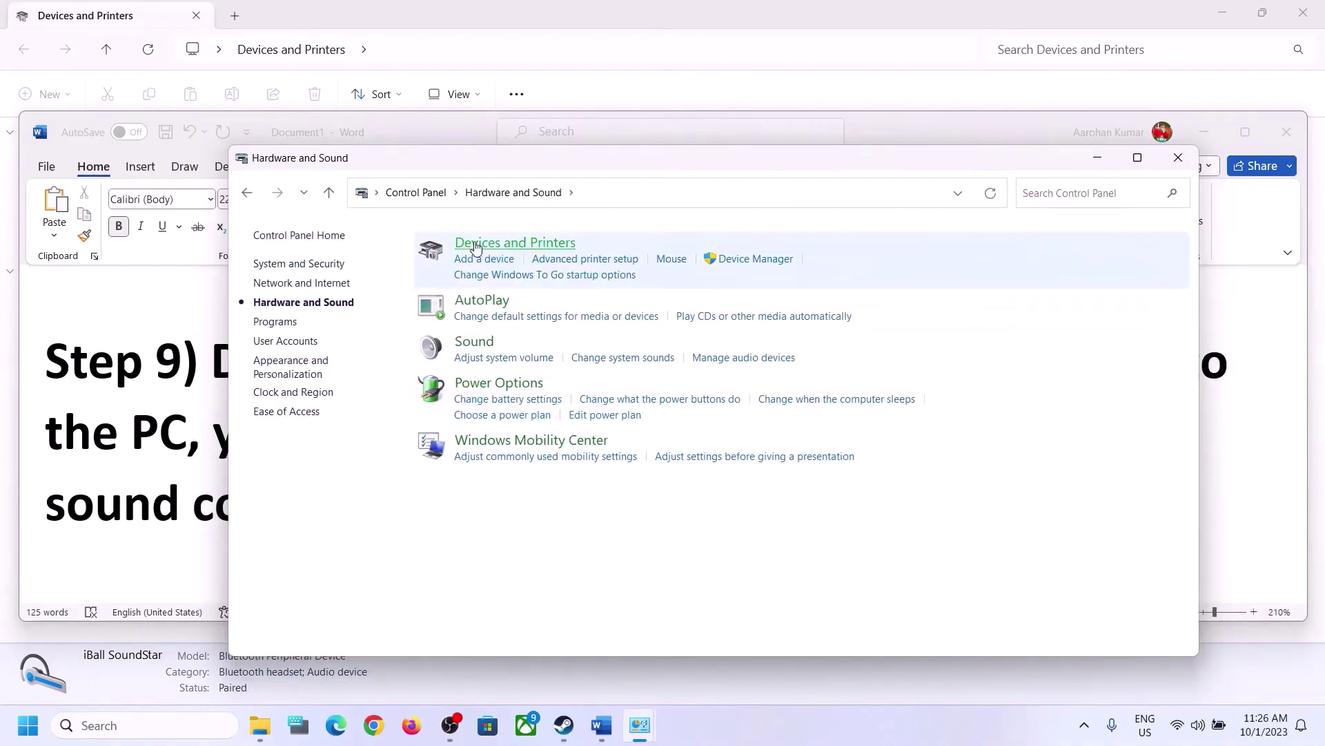
pyautogui.click(482, 342)
# View the properties of the Realtek(R) Audio Speakers playback device and close them without changes.
pyautogui.click(221, 317)
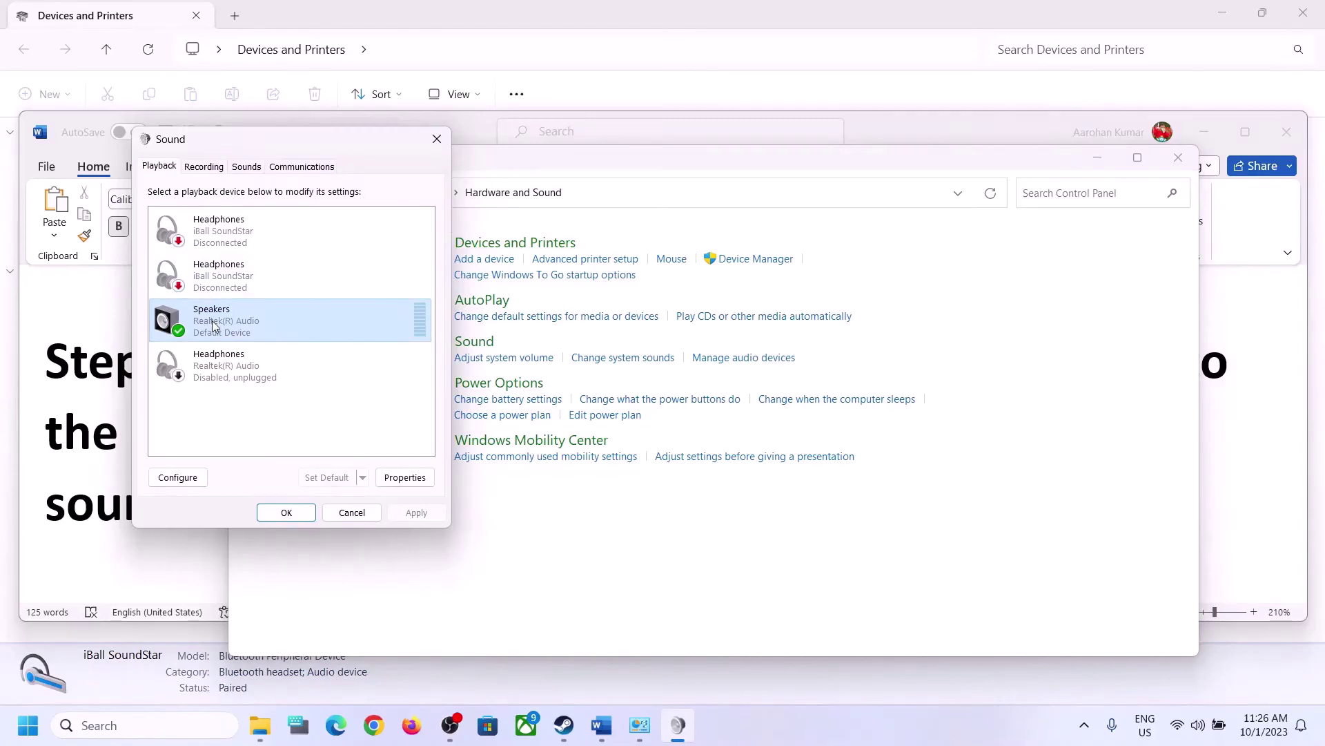
pyautogui.rightClick(212, 324)
pyautogui.click(288, 455)
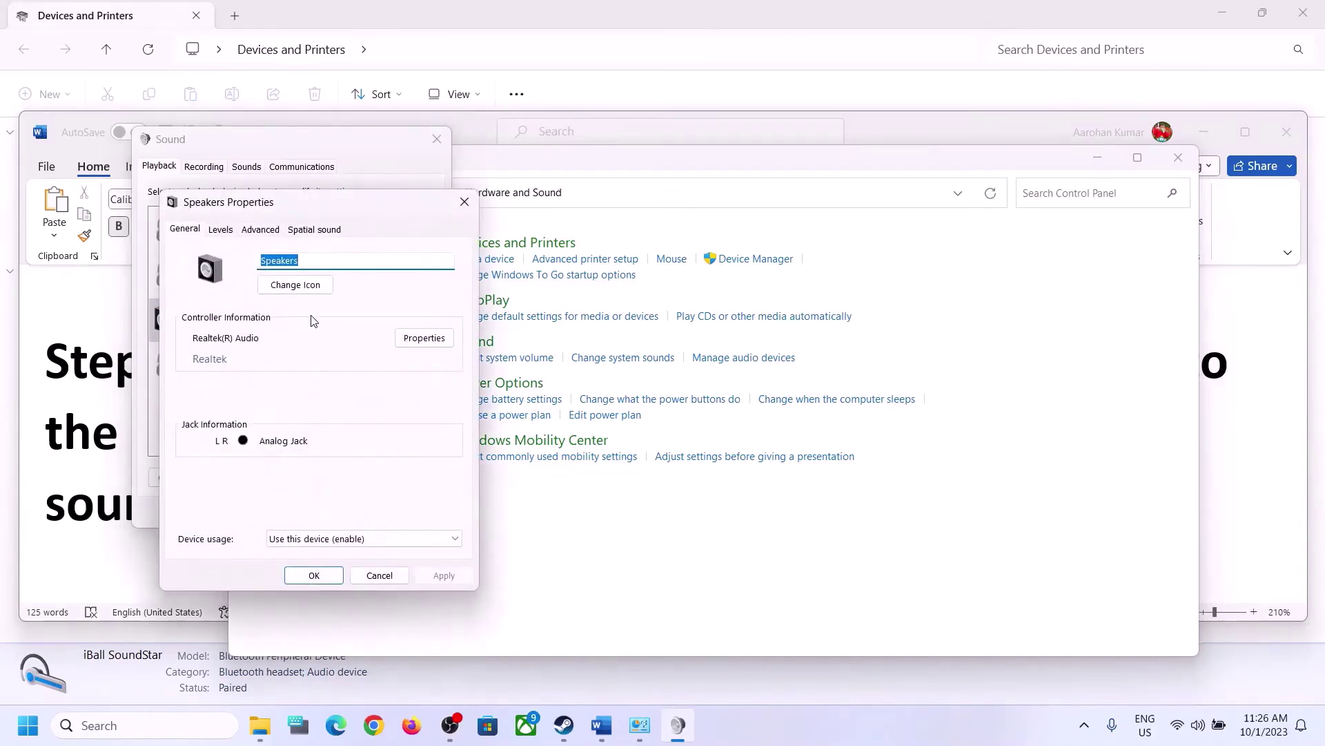
pyautogui.click(464, 202)
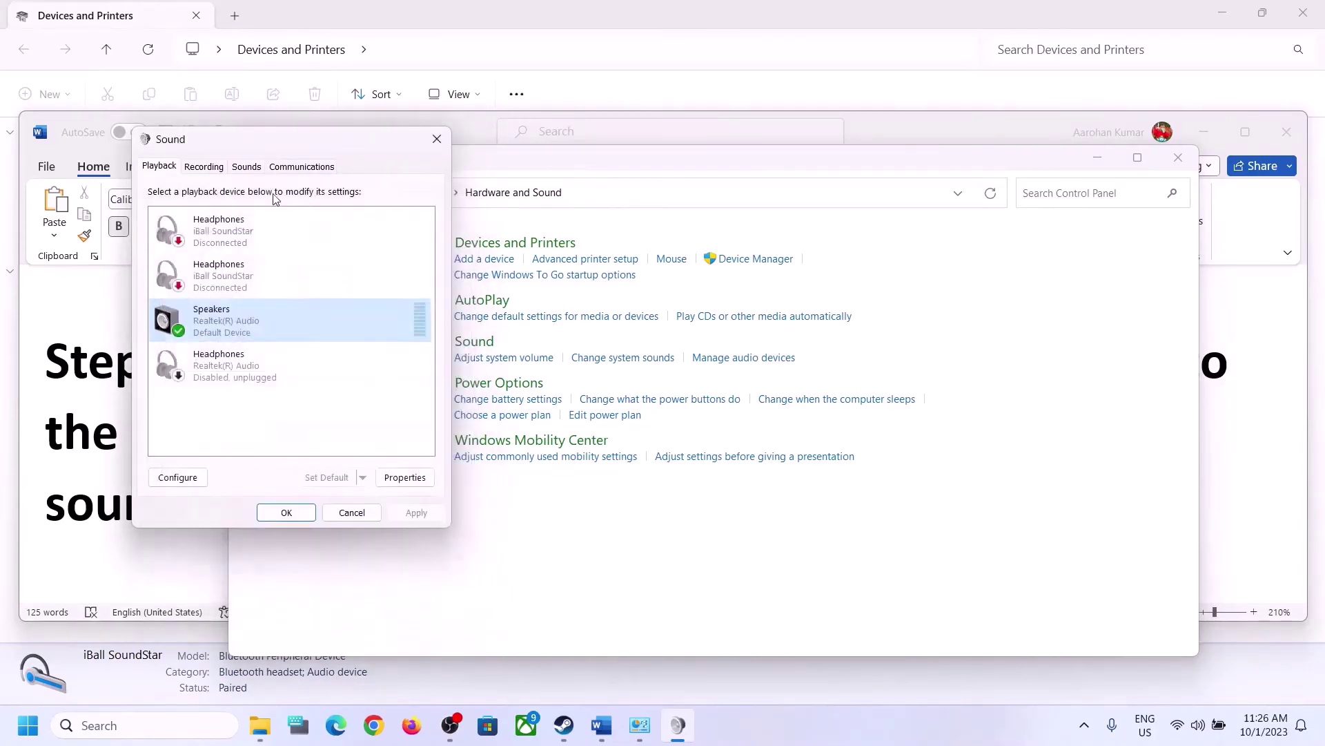
# Examine the recording devices and the available actions for the Microphone Array, including Disable, and close the Sound settings.
pyautogui.click(209, 168)
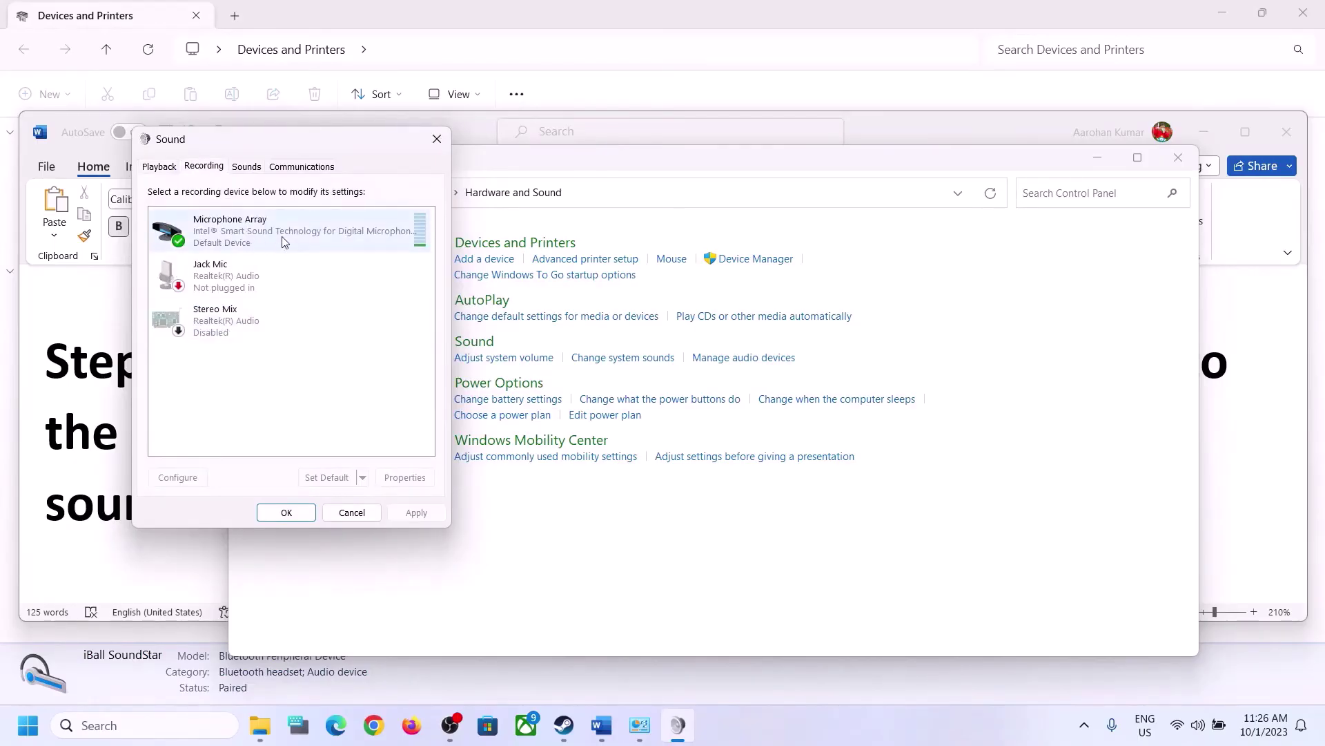
pyautogui.click(258, 234)
pyautogui.rightClick(266, 233)
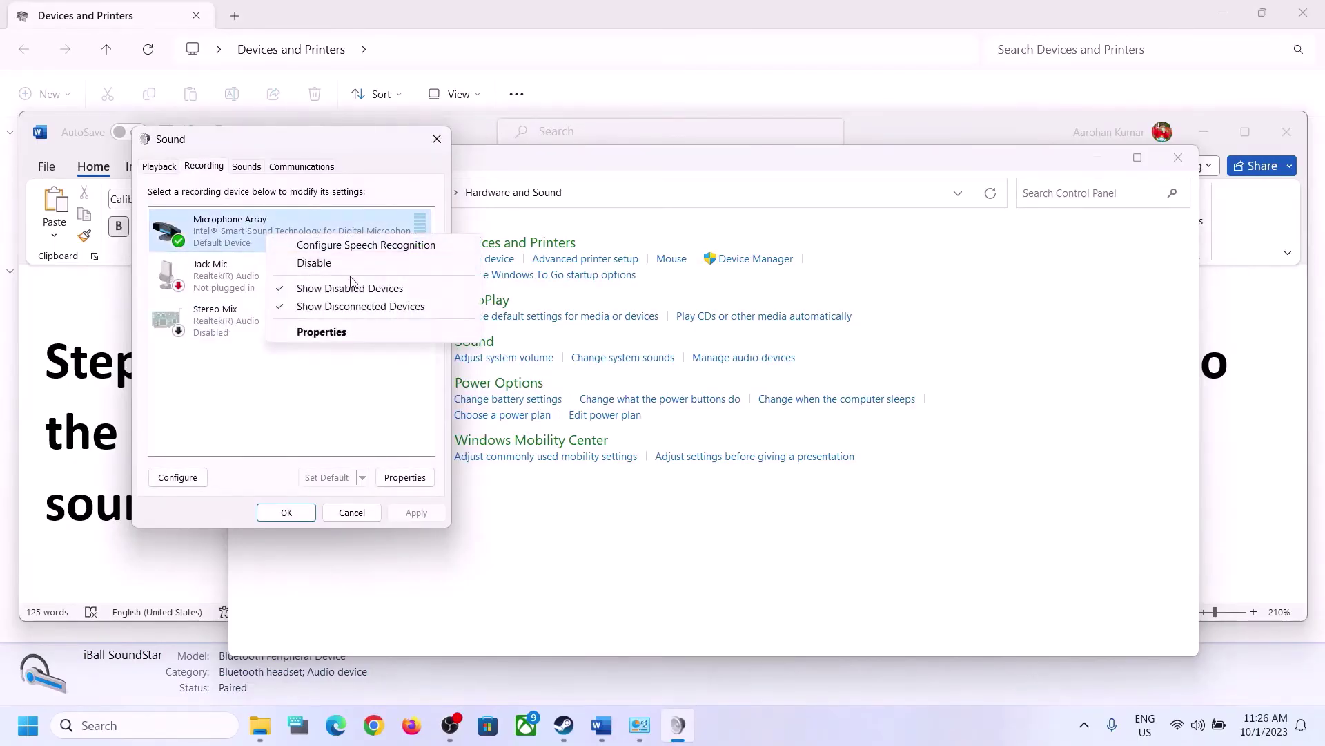
pyautogui.click(334, 417)
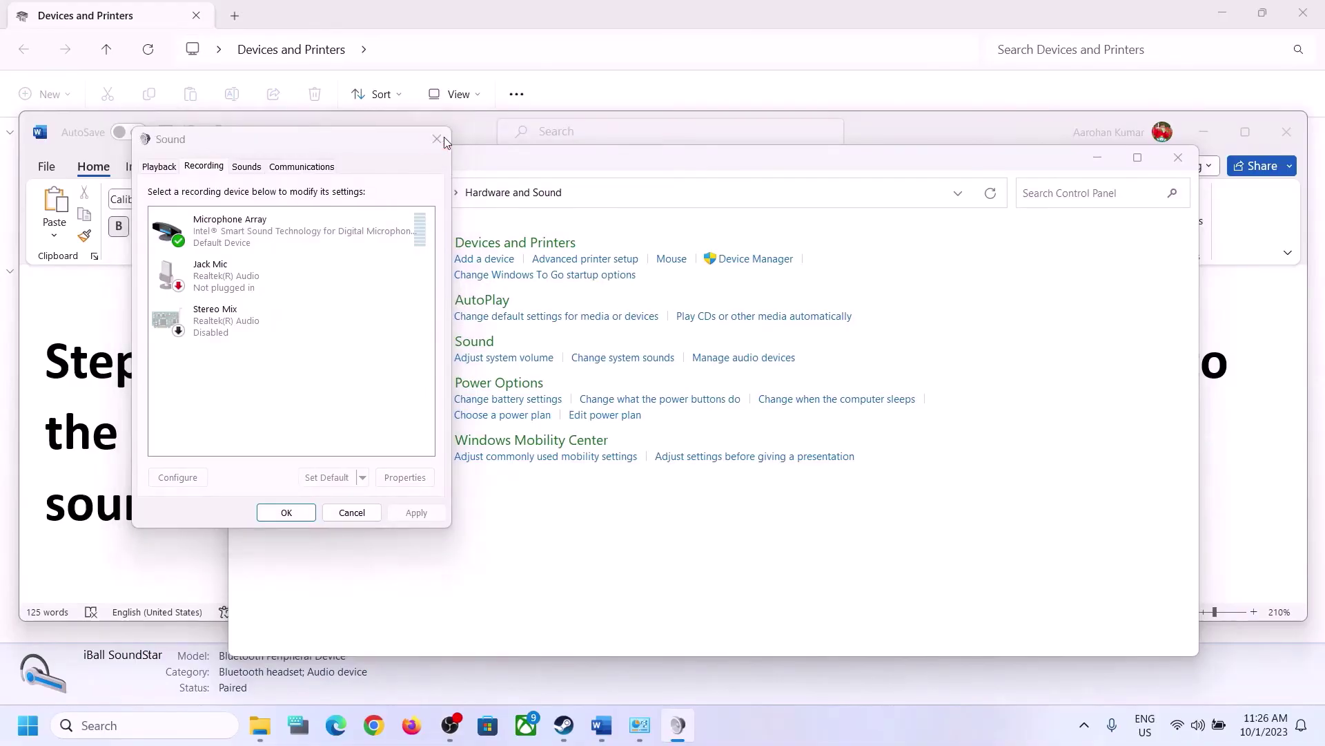
pyautogui.click(437, 140)
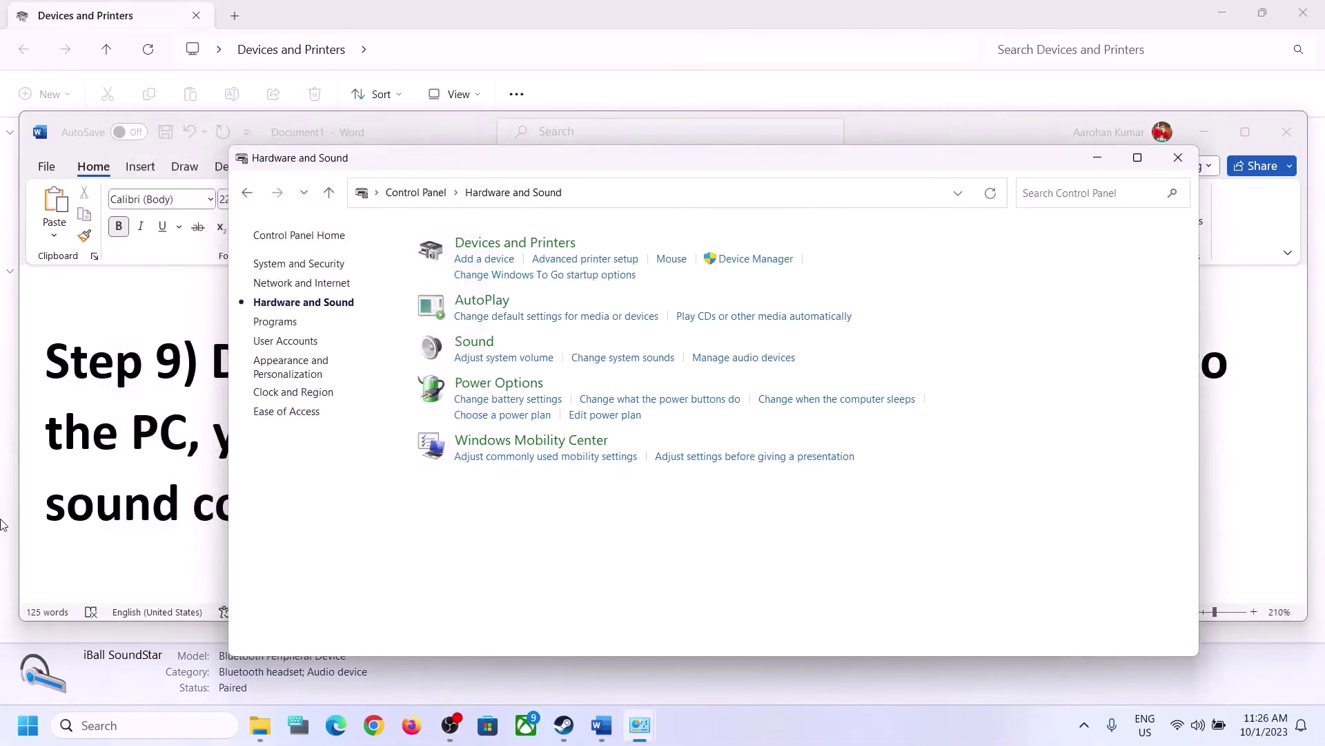
# Return to the Word instructions, highlight the Step 10 text about installing the audio driver, and minimize the document.
pyautogui.click(141, 509)
pyautogui.scroll(-4, 831, 468)
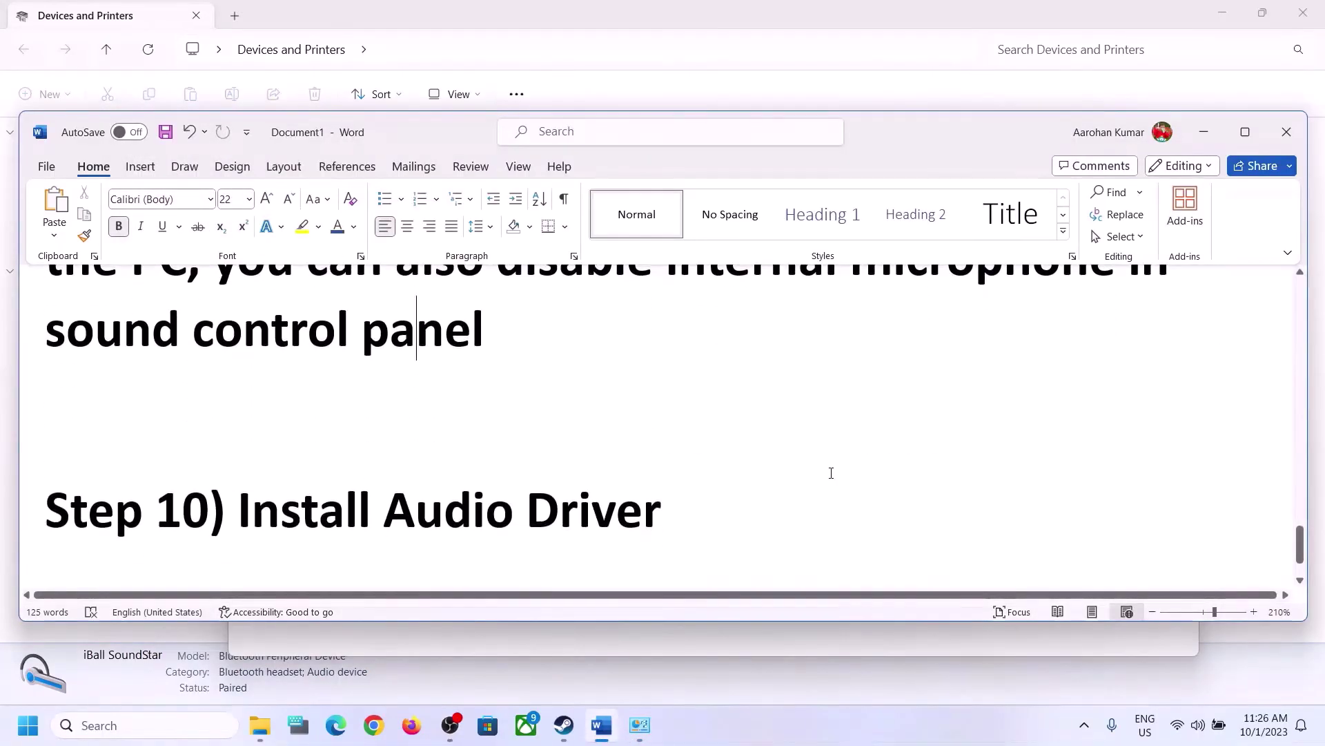
pyautogui.moveTo(239, 428); pyautogui.dragTo(843, 449)
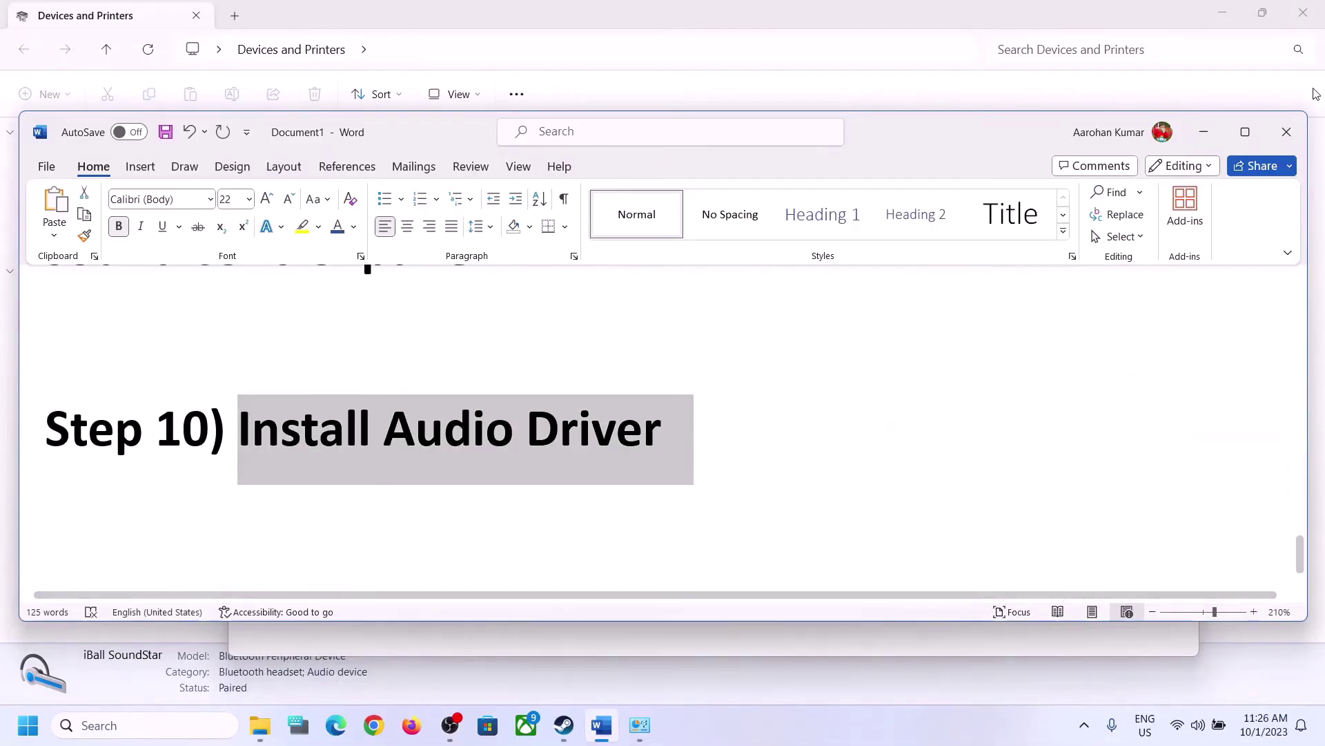
pyautogui.click(1201, 133)
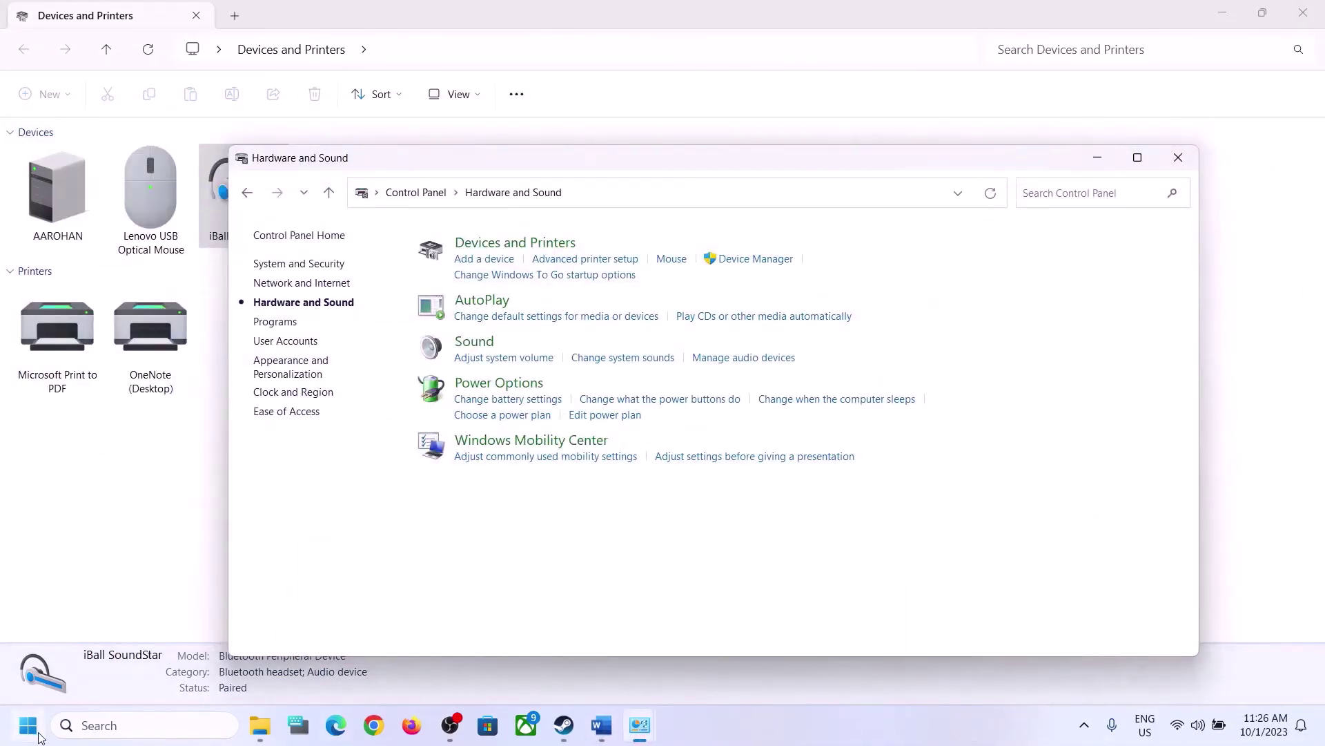
# Open Device Manager and expand the Sound, video and game controllers category.
pyautogui.rightClick(29, 725)
pyautogui.click(51, 349)
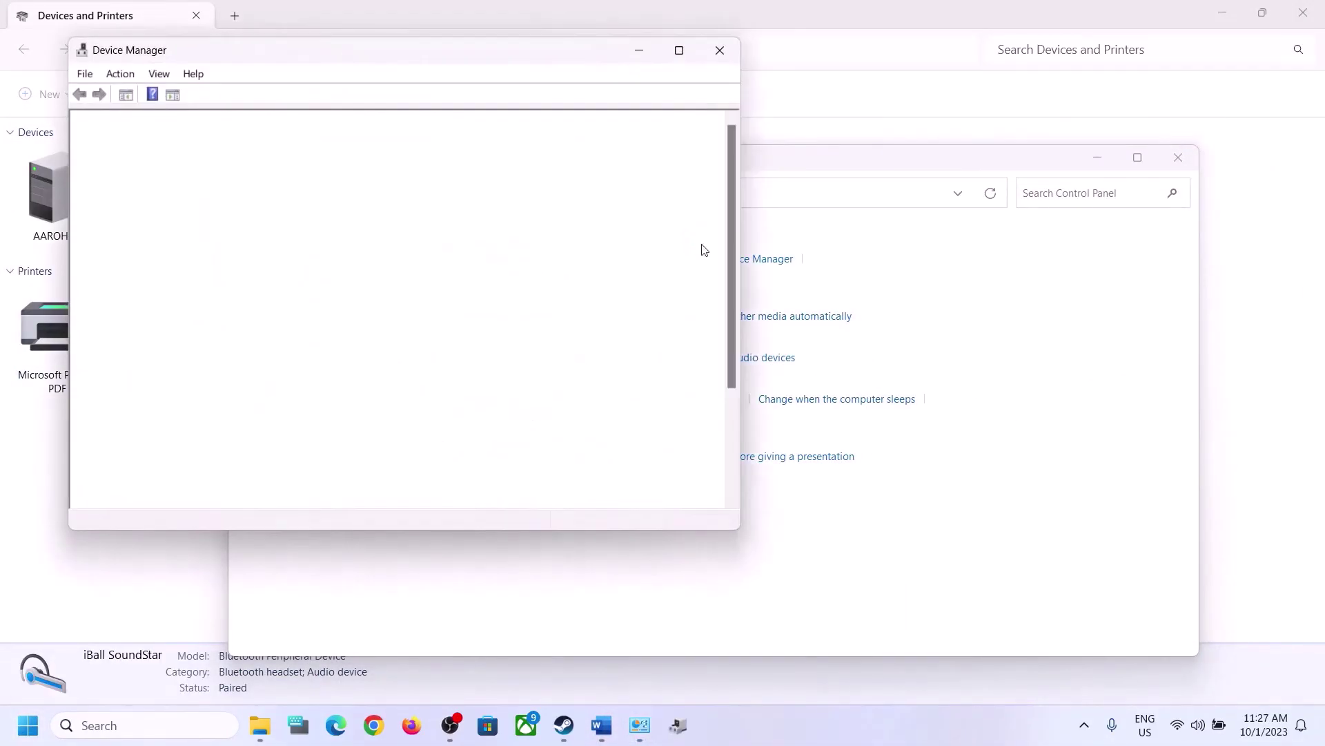
pyautogui.click(98, 445)
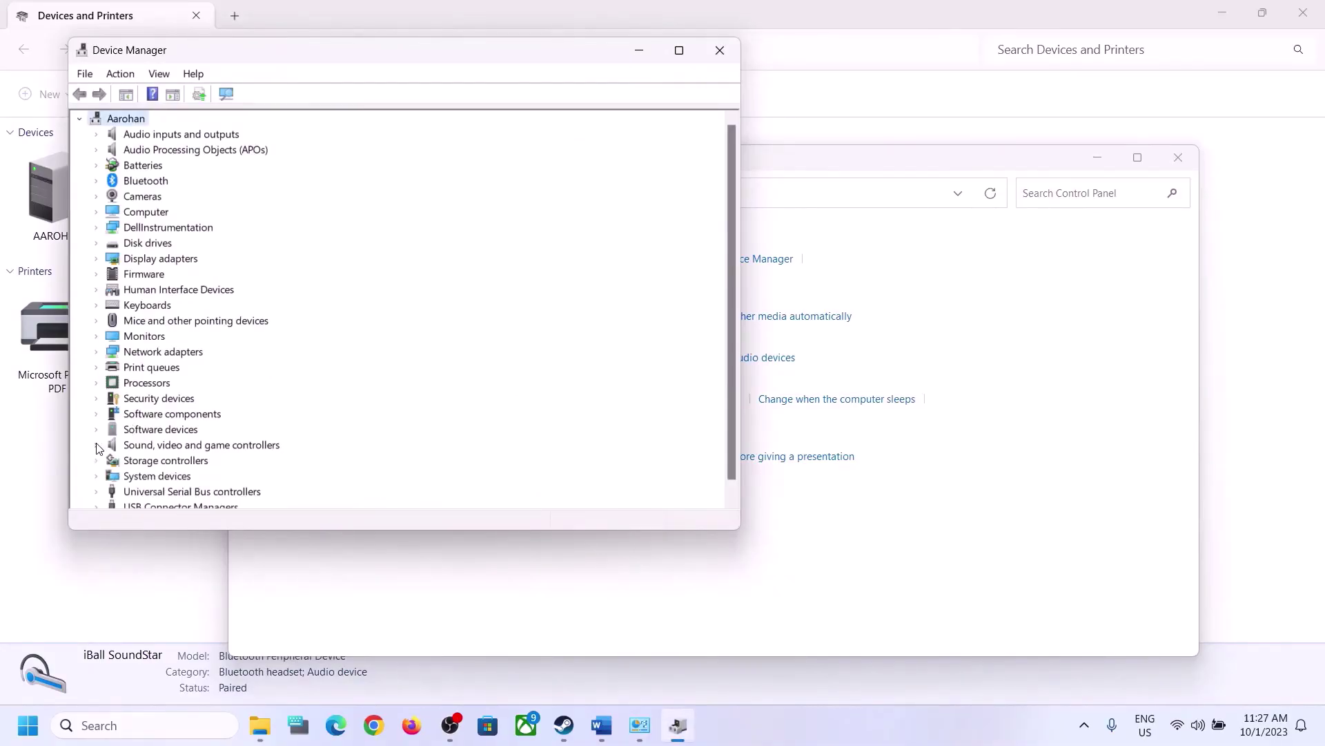
pyautogui.scroll(-1, 101, 445)
pyautogui.click(96, 430)
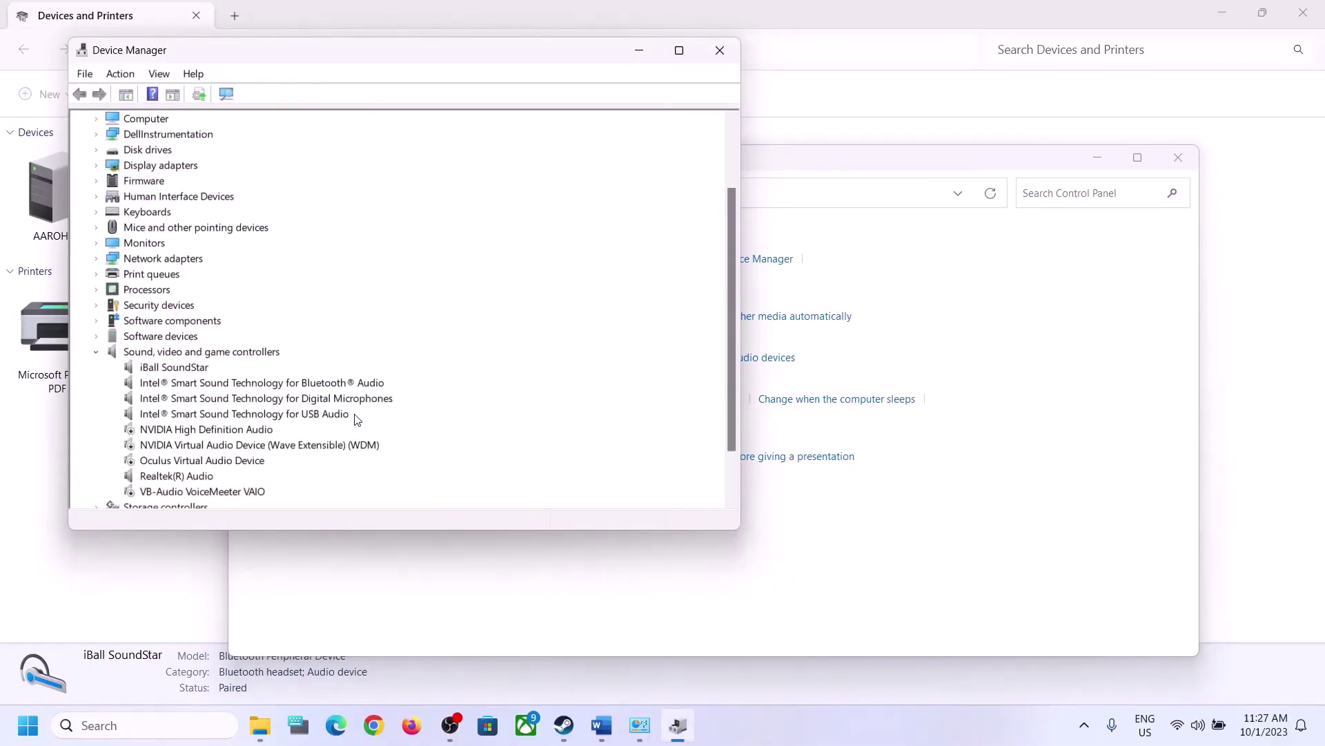
pyautogui.scroll(-2, 352, 420)
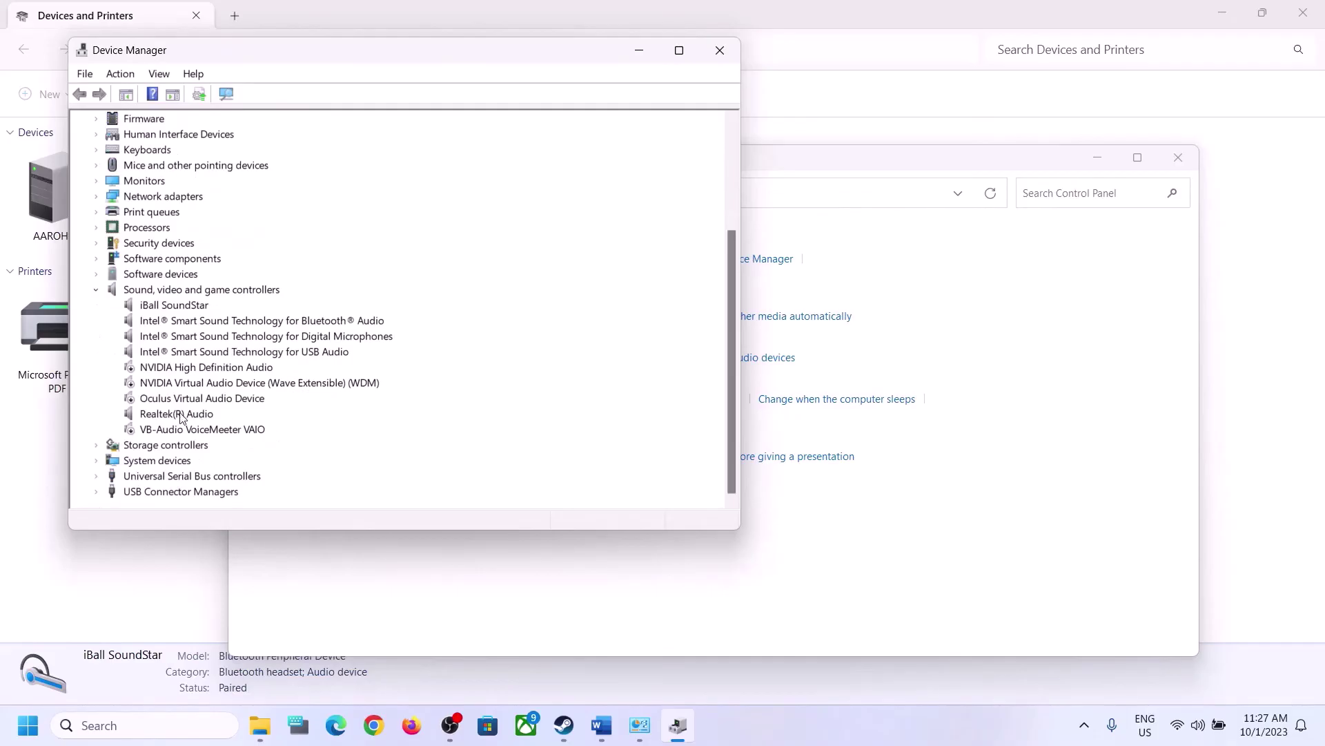
# Search for an updated Realtek(R) Audio driver automatically and through Windows Update, and close the Settings window.
pyautogui.click(174, 416)
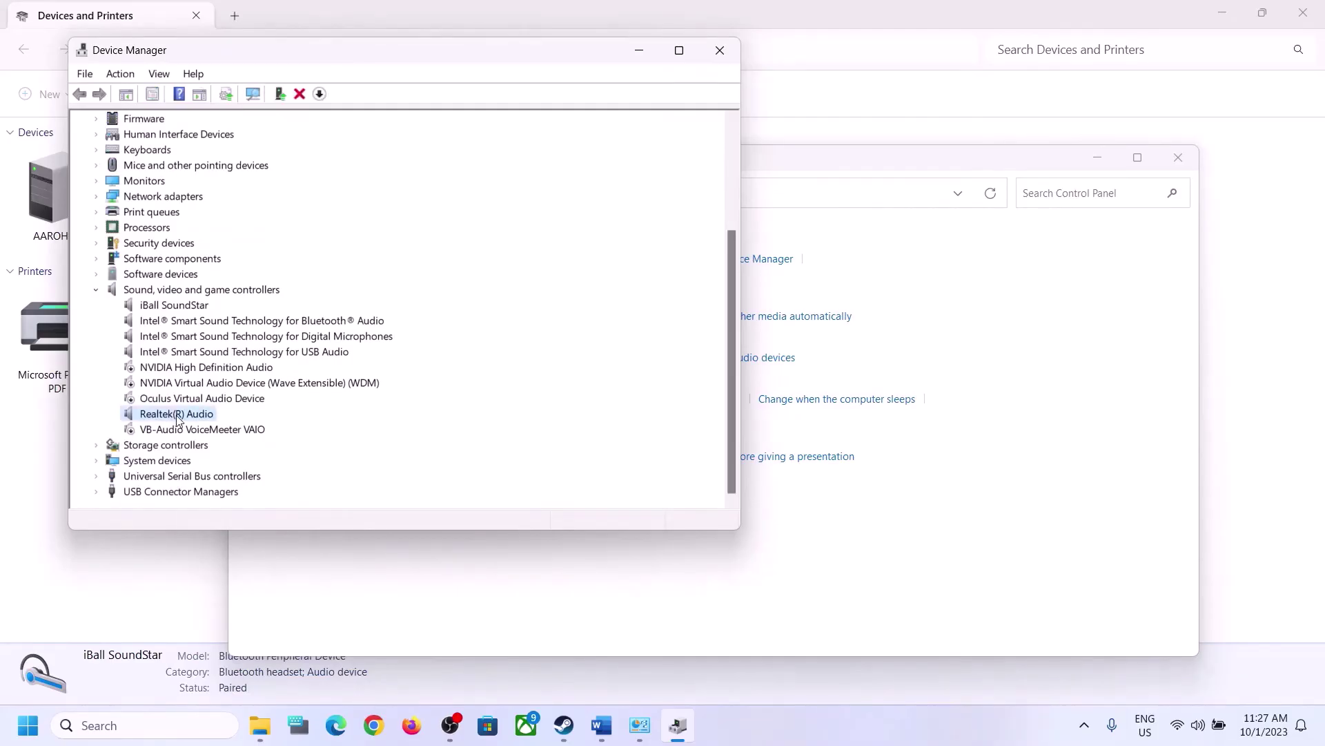
pyautogui.rightClick(178, 419)
pyautogui.click(249, 431)
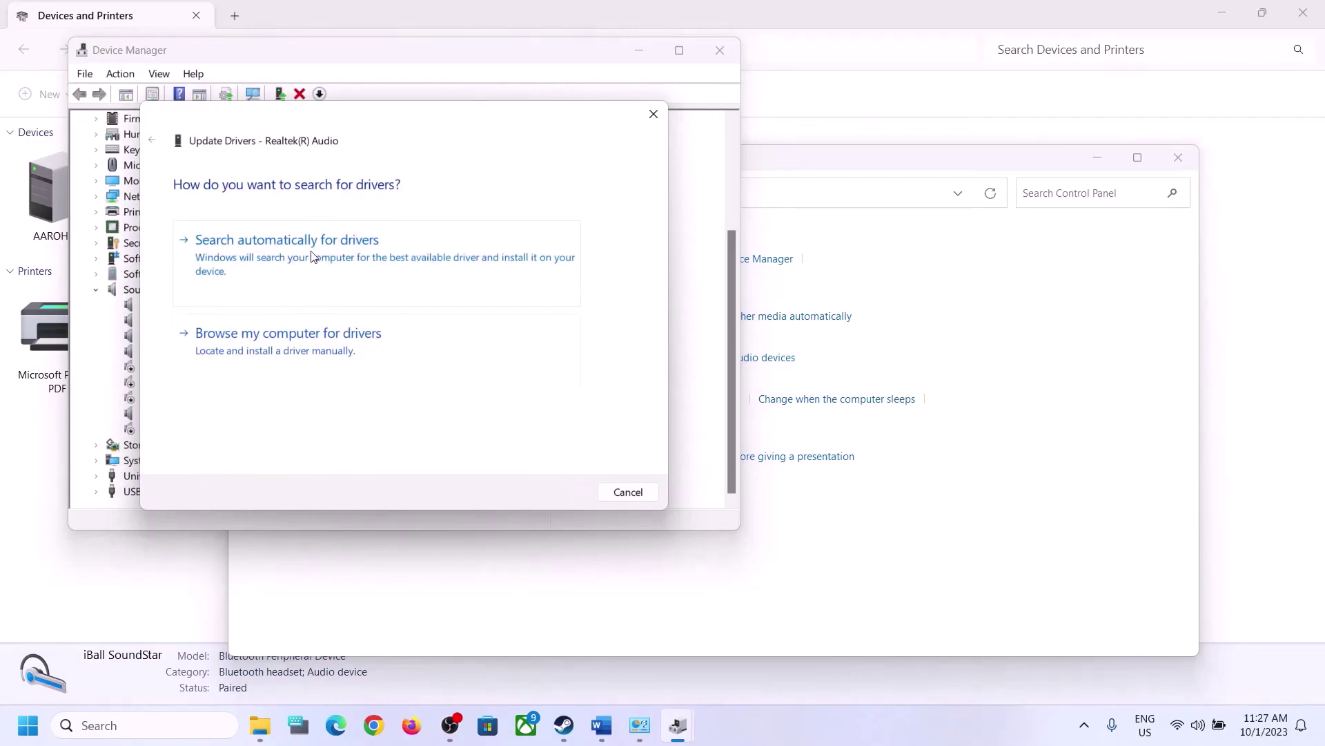
pyautogui.click(334, 259)
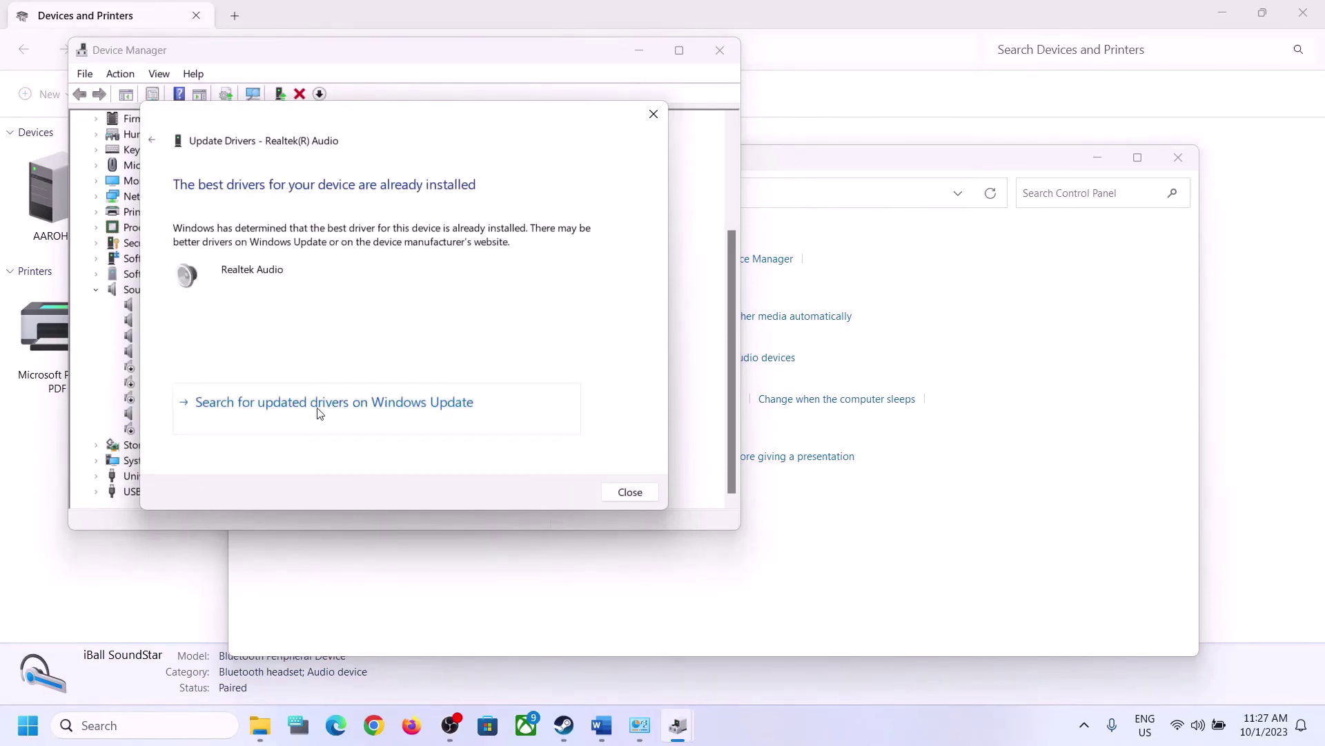
pyautogui.click(285, 408)
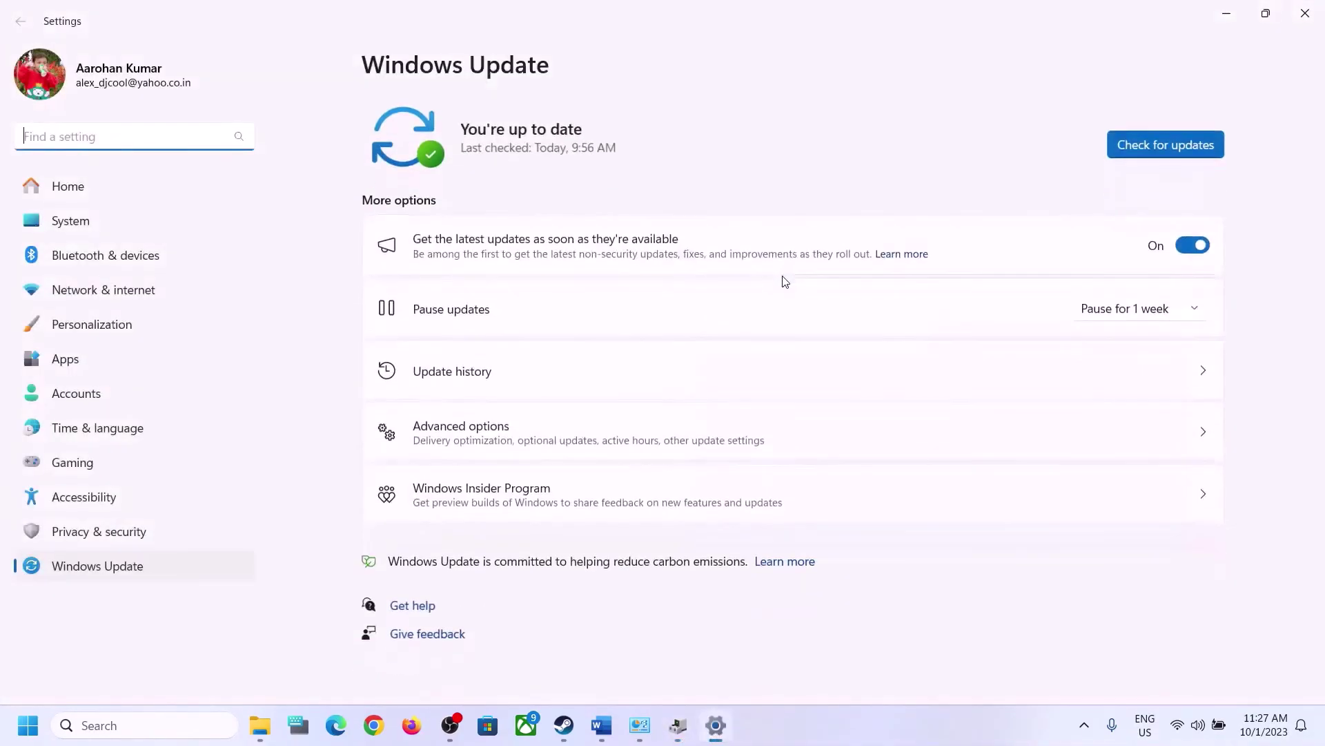
pyautogui.click(1306, 13)
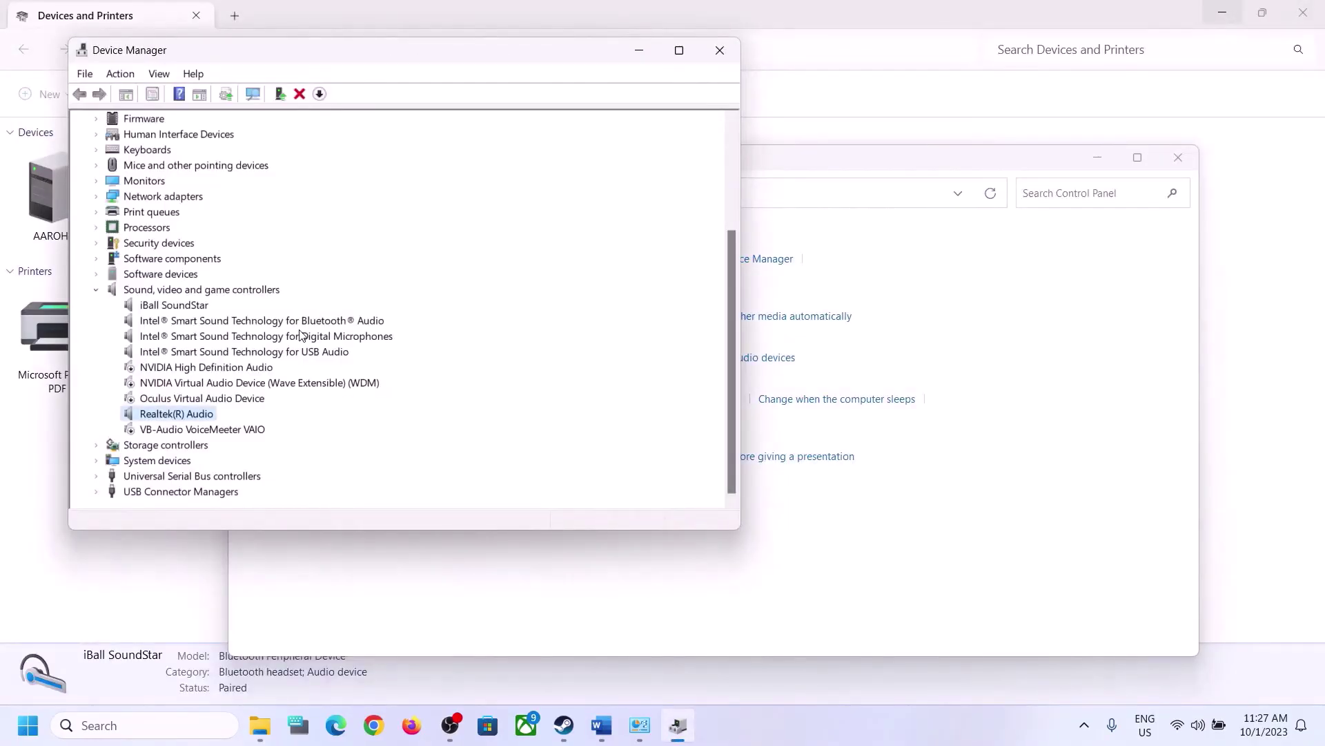
# Try to update Realtek(R) Audio manually from the computer's list of available drivers, selecting version 6.0.9509.1 [4/25/2023], and cancel the update.
pyautogui.rightClick(181, 418)
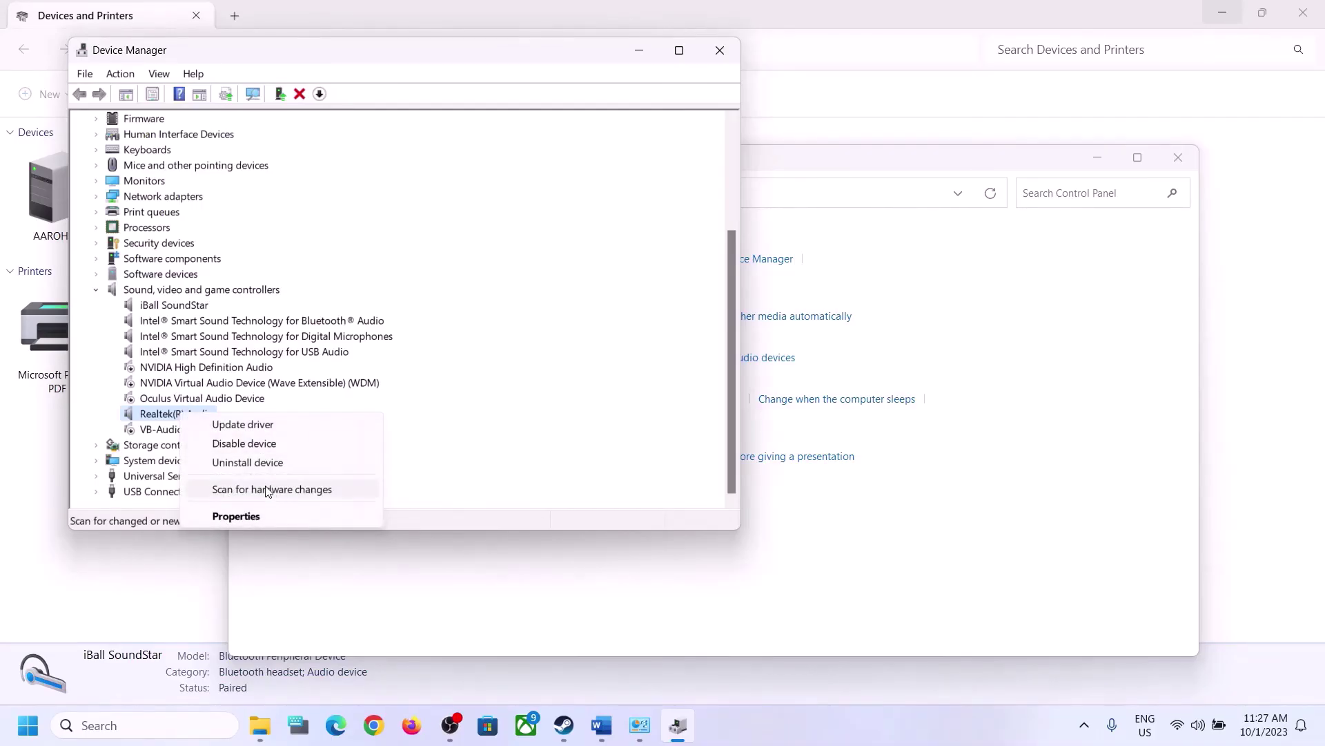
pyautogui.click(238, 424)
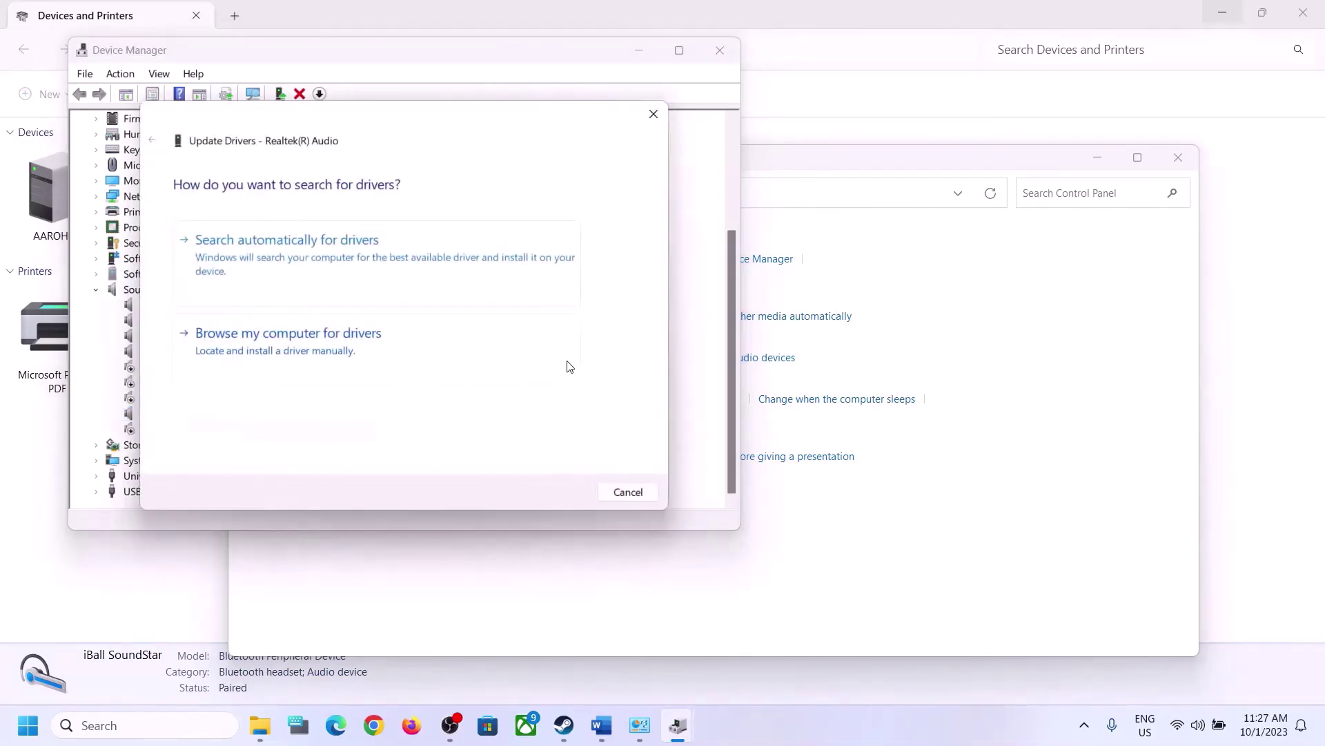
pyautogui.click(365, 354)
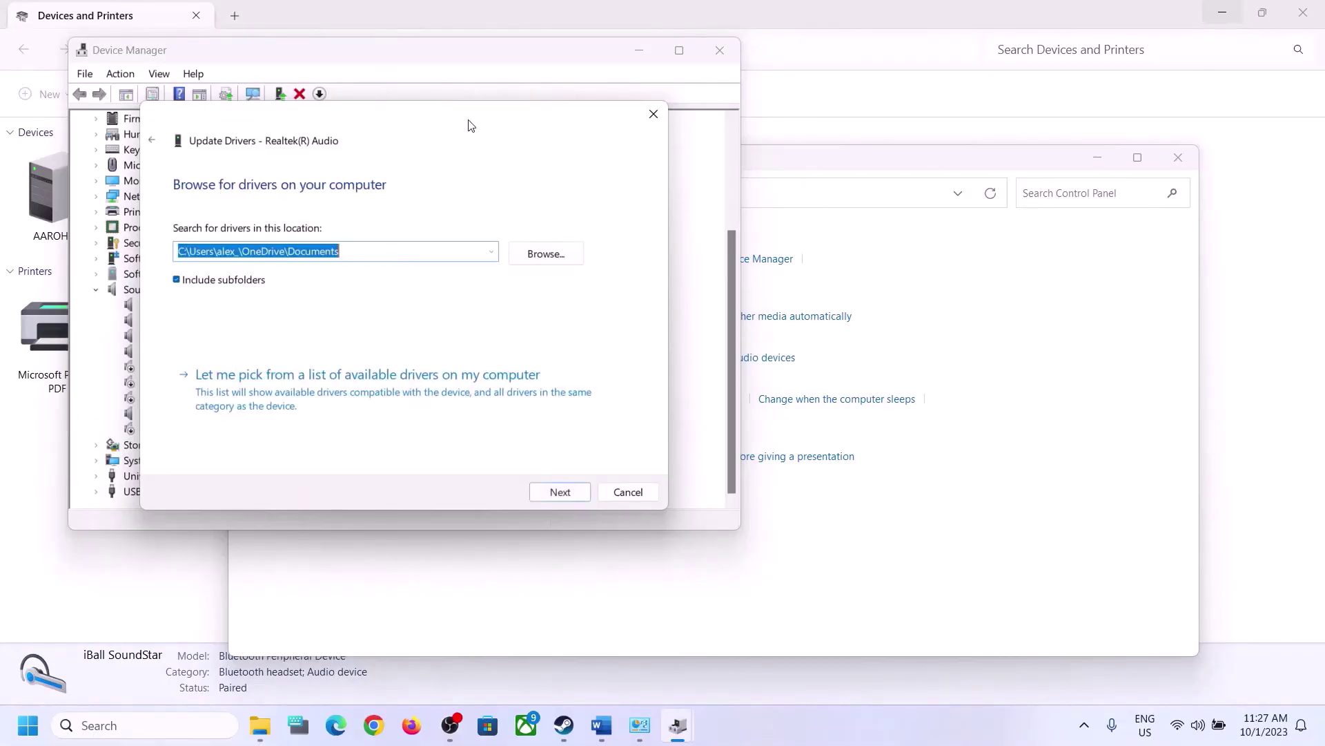
pyautogui.moveTo(442, 132); pyautogui.dragTo(740, 121)
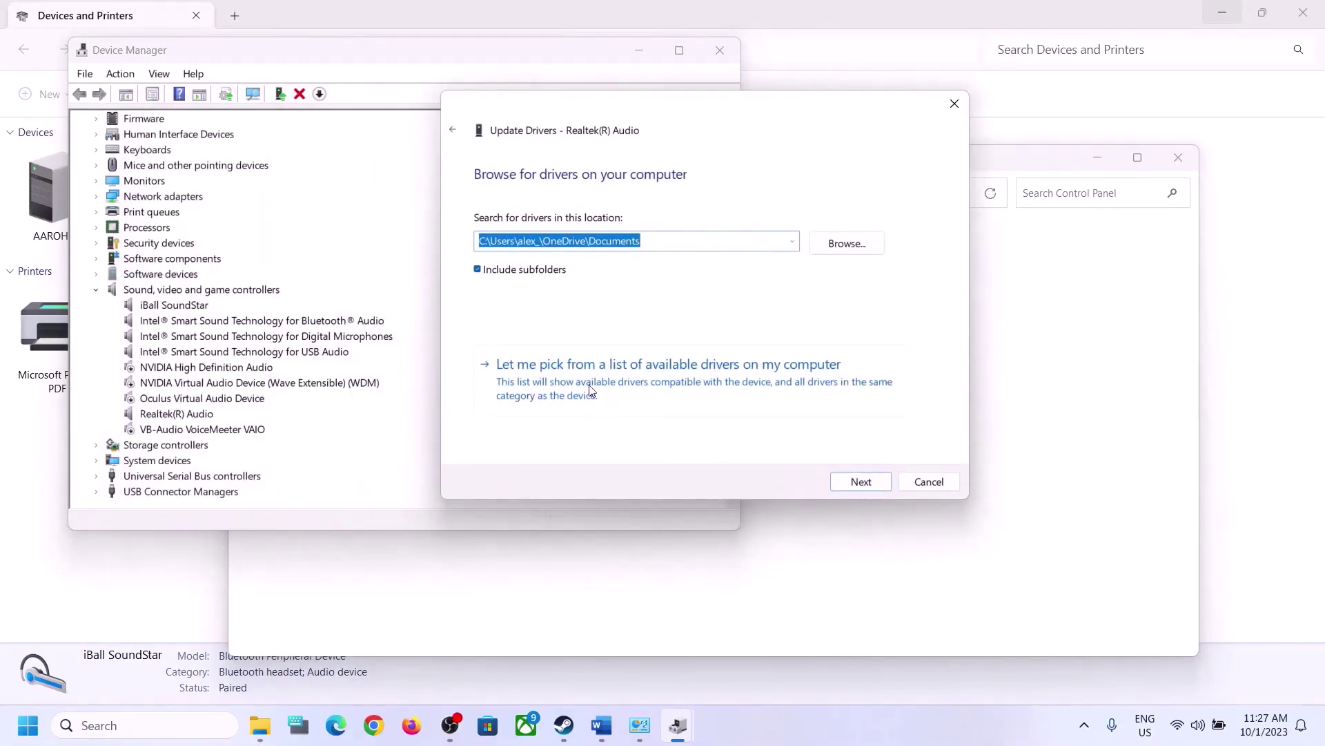
pyautogui.click(721, 382)
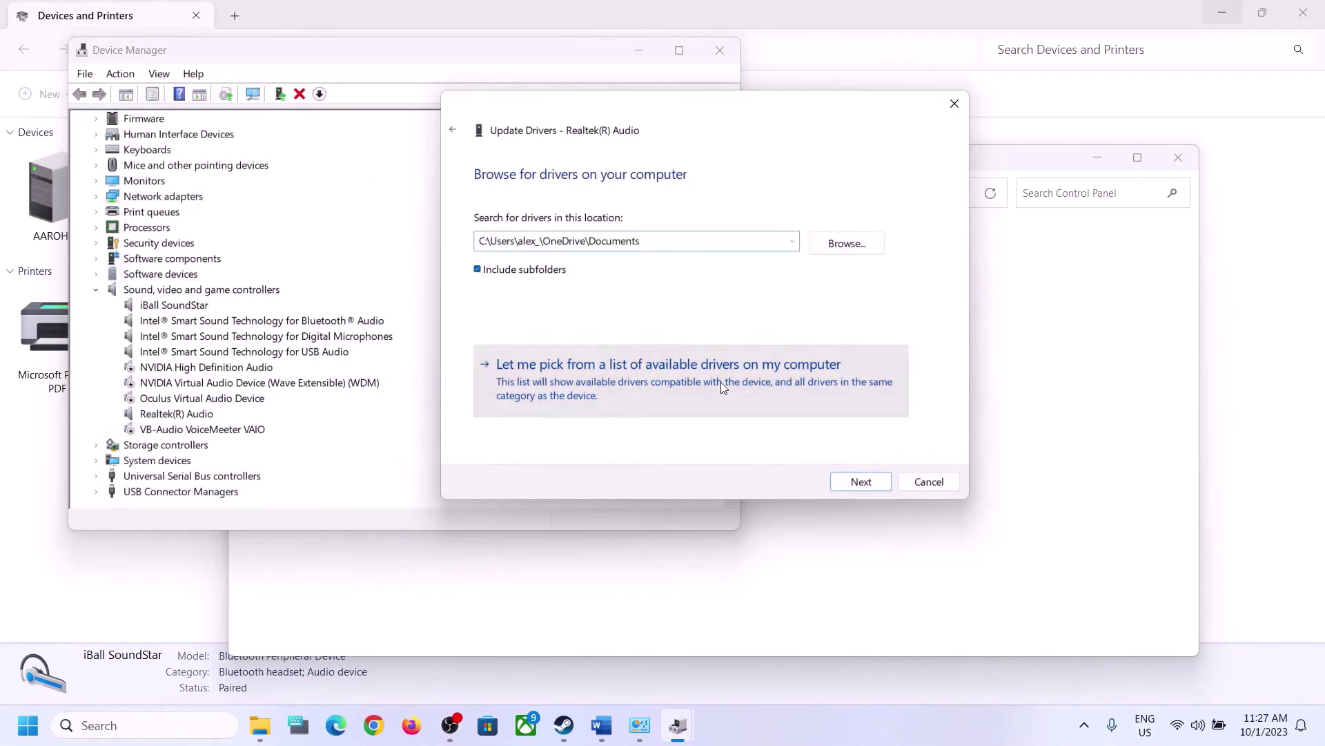
pyautogui.click(779, 716)
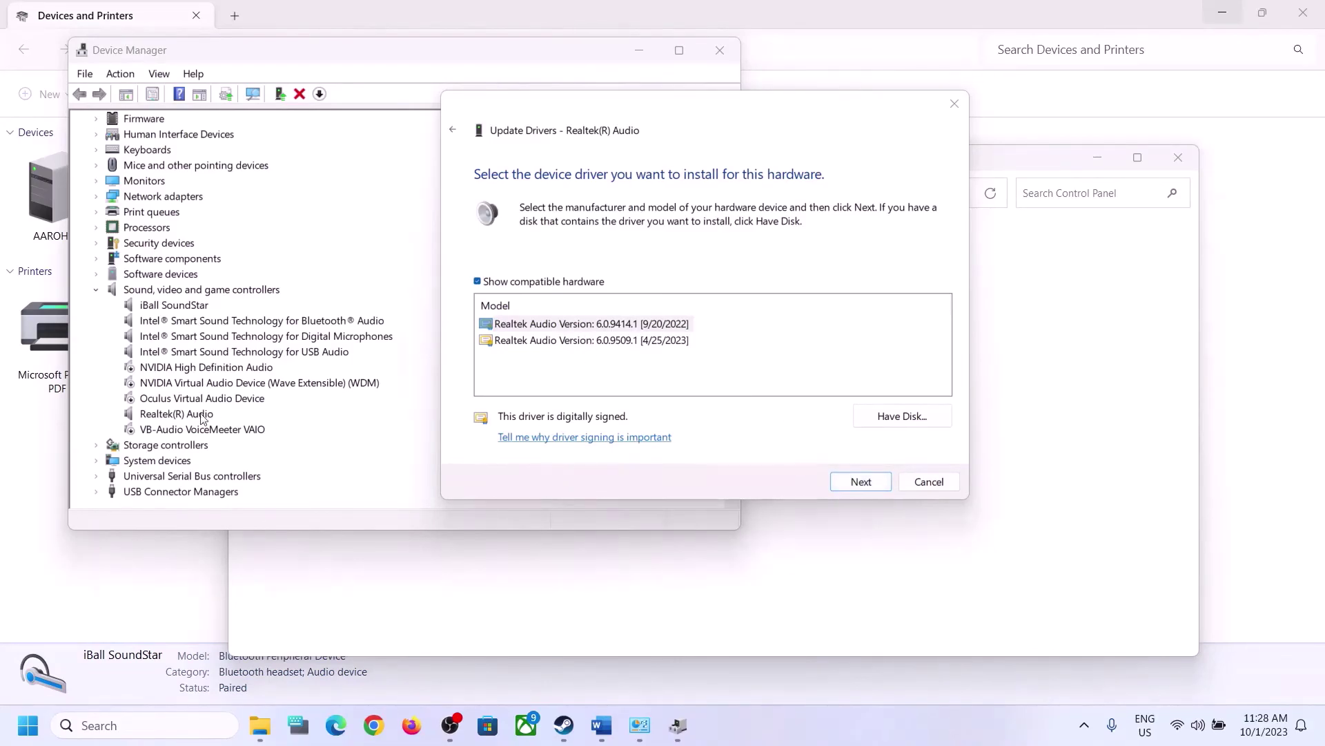
pyautogui.click(583, 341)
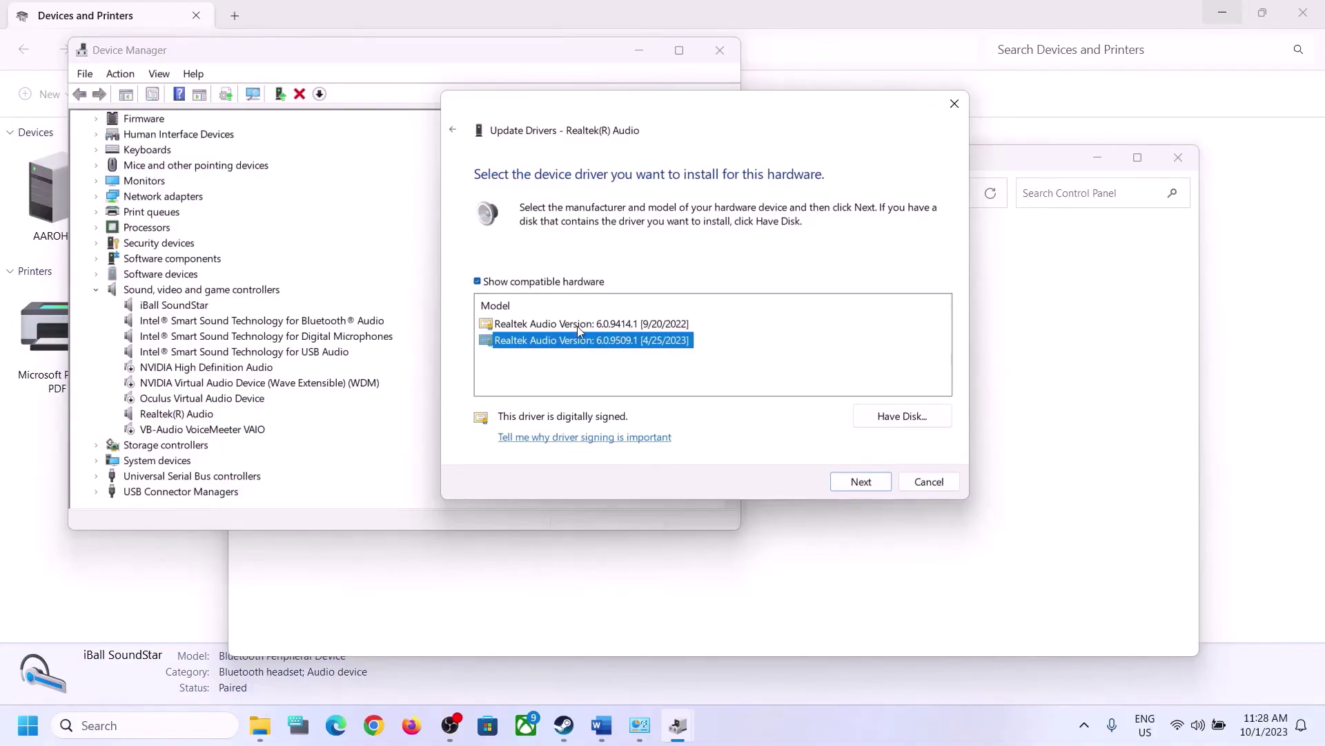
pyautogui.click(926, 479)
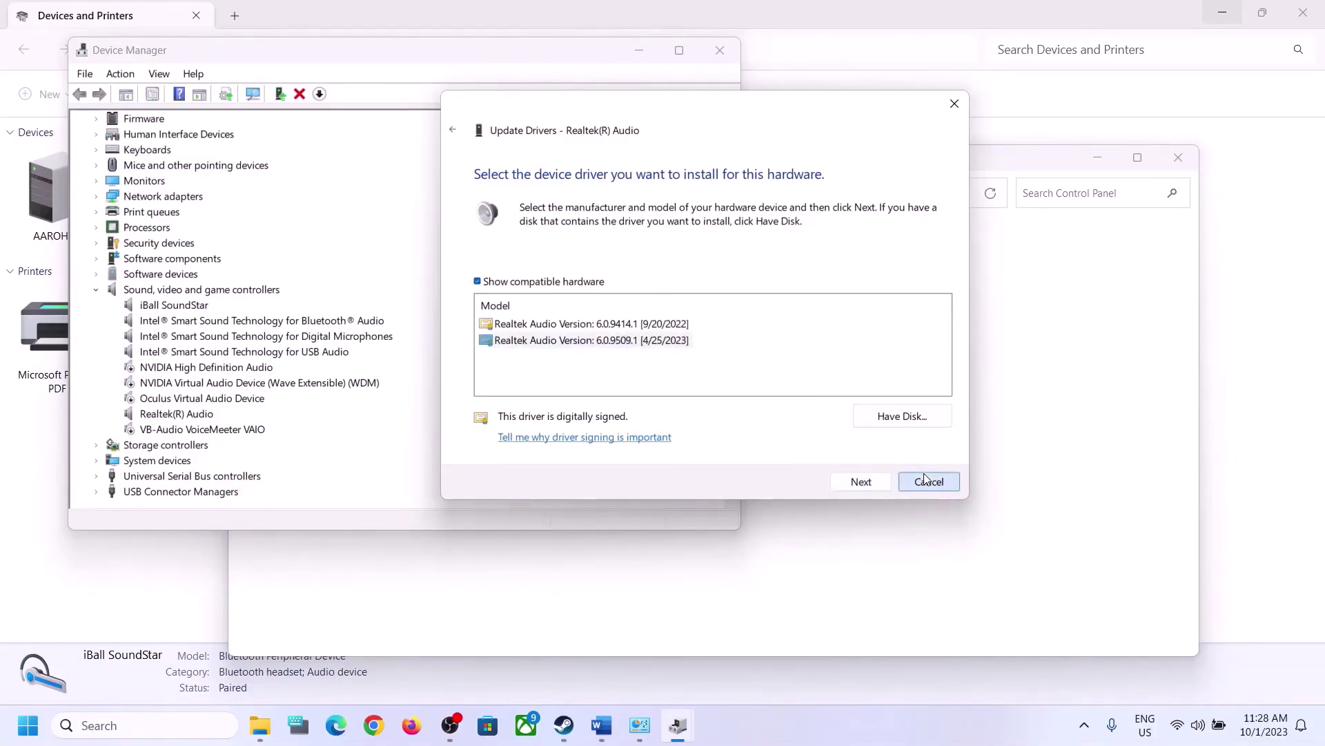